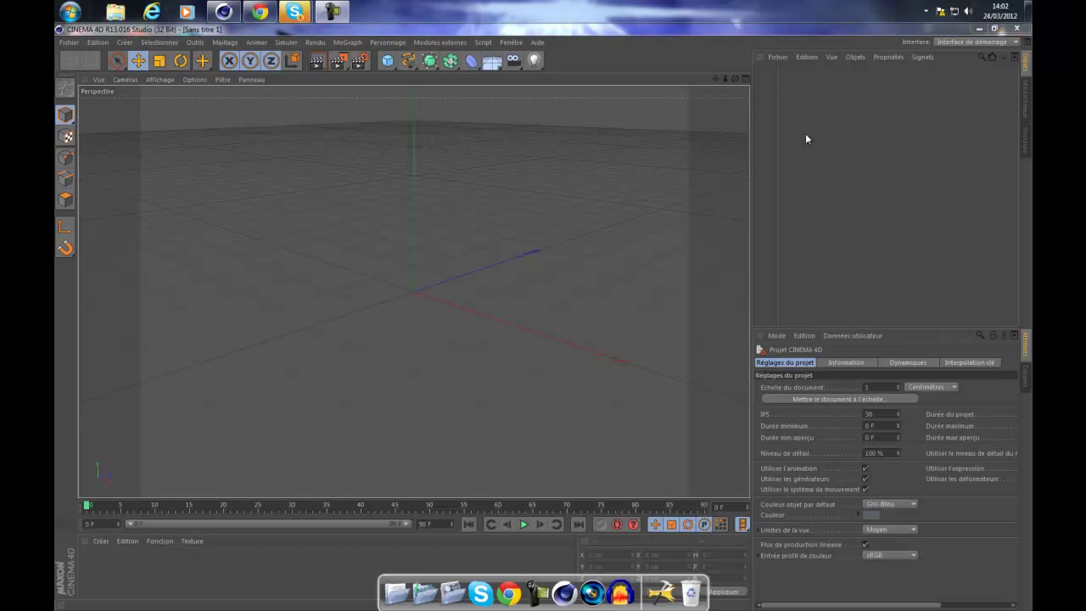
Step: Add a MoGraph Mo Texte object to the scene and set its text alignment to Centré
drag(734, 78, 545, 319)
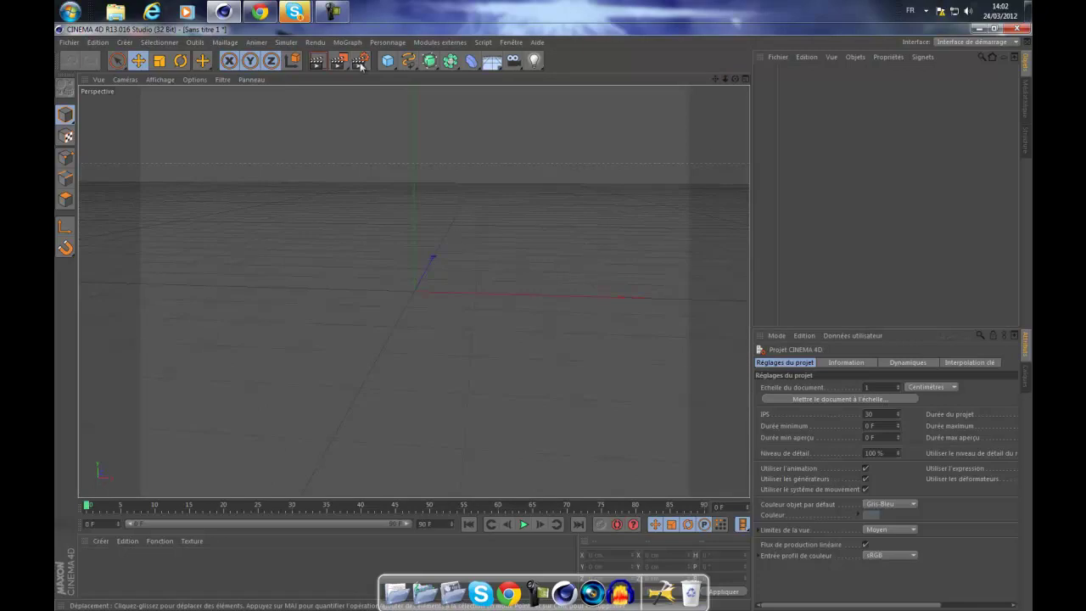
click(347, 43)
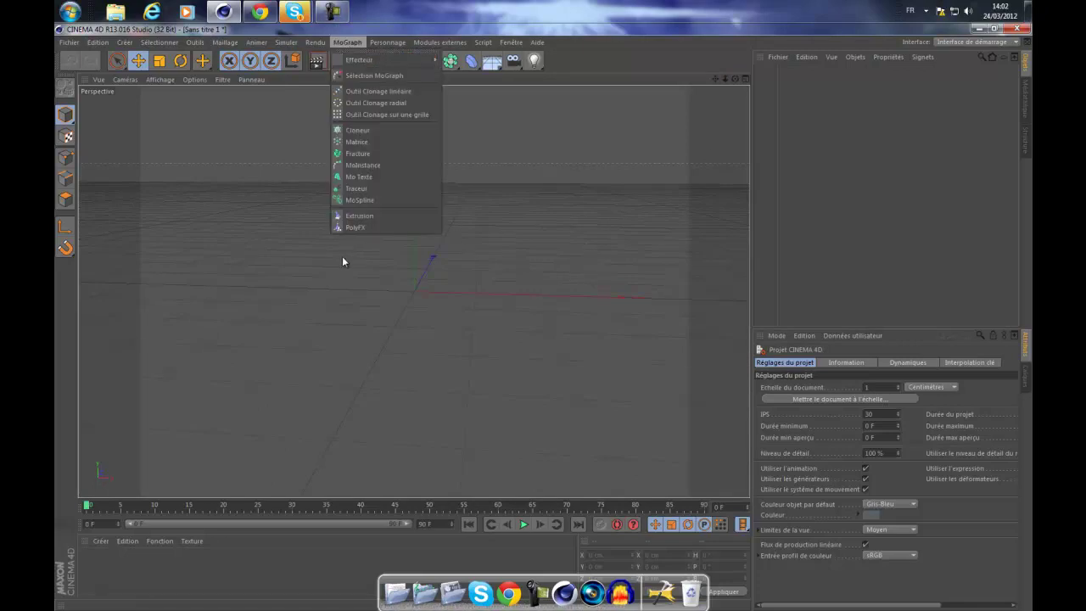
click(393, 175)
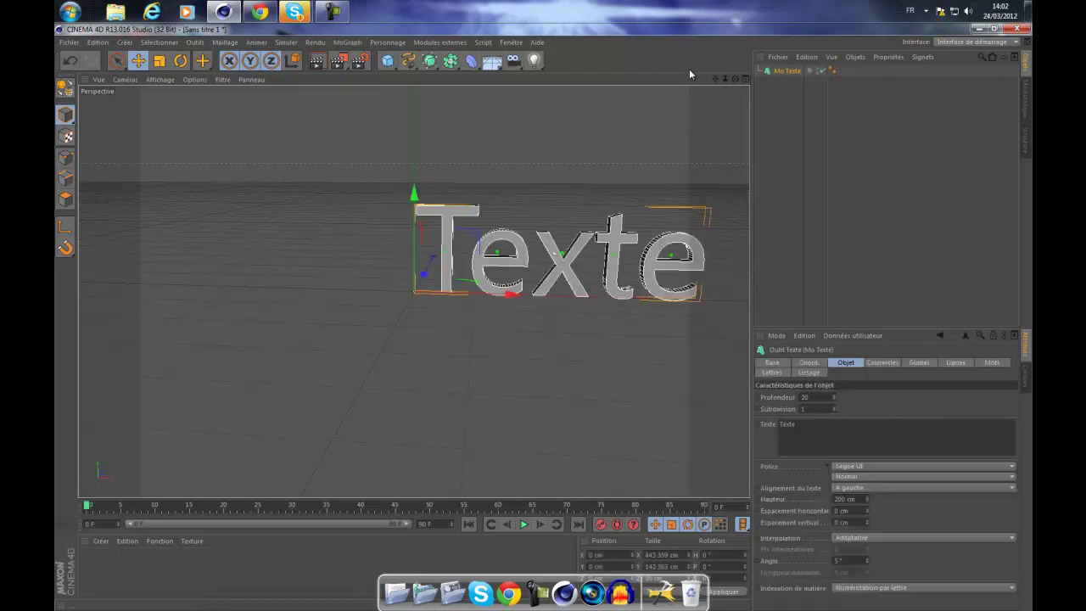
drag(725, 83, 546, 320)
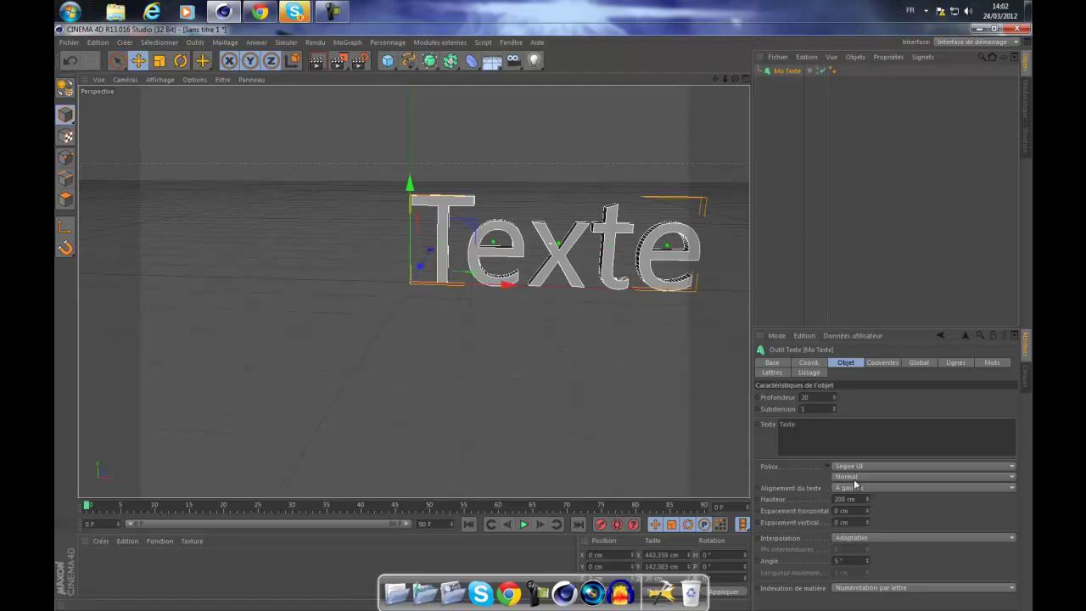
click(853, 490)
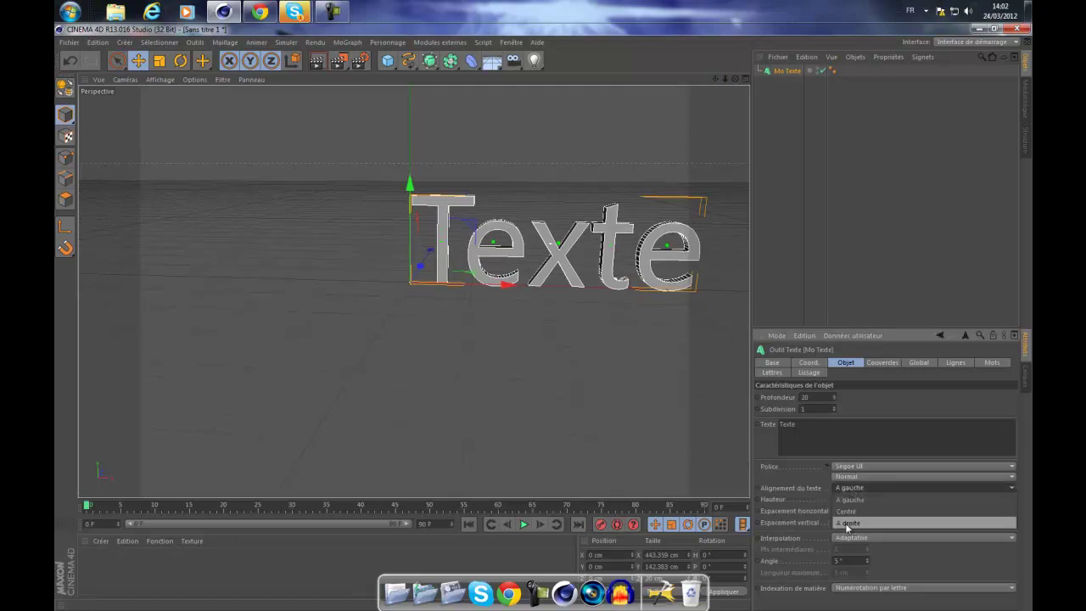
click(845, 512)
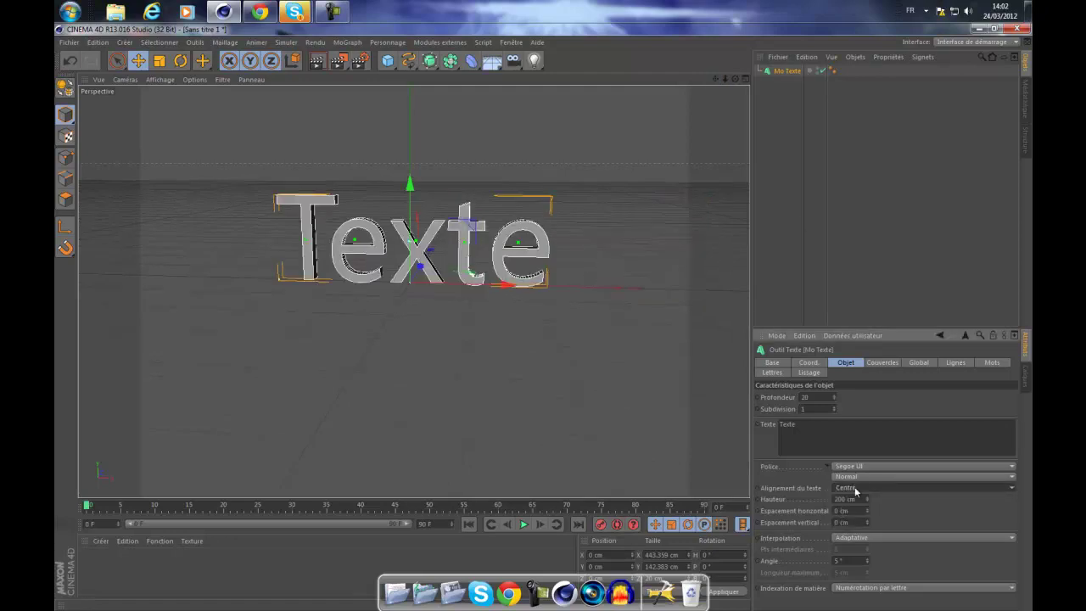
Step: Set the Mo Texte object's depth to 70 and its text to "Tuto"
double_click(819, 432)
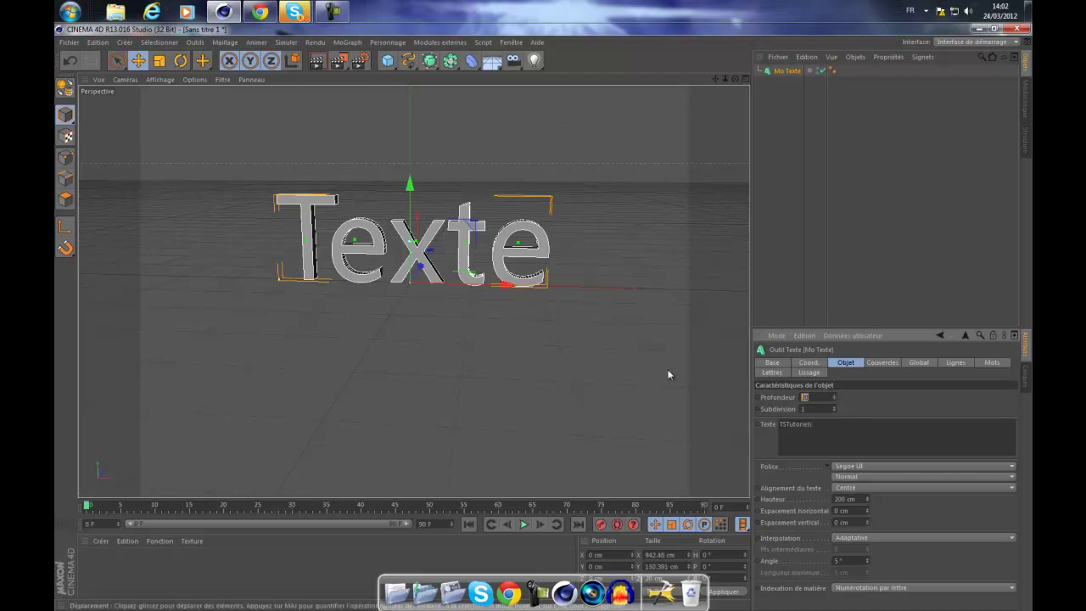
key(Return)
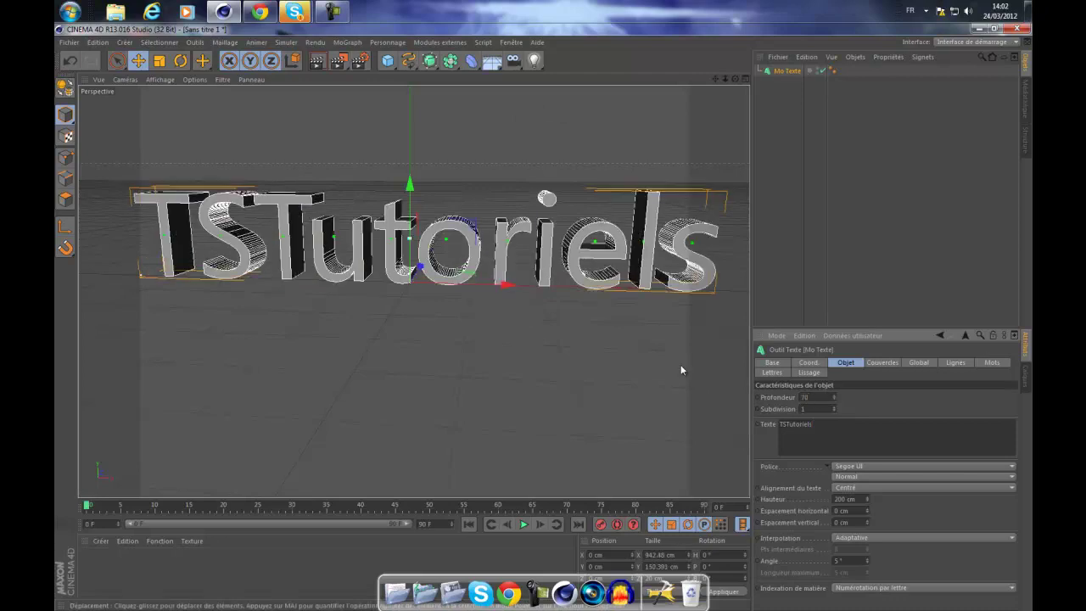
key(Tab)
text(T)
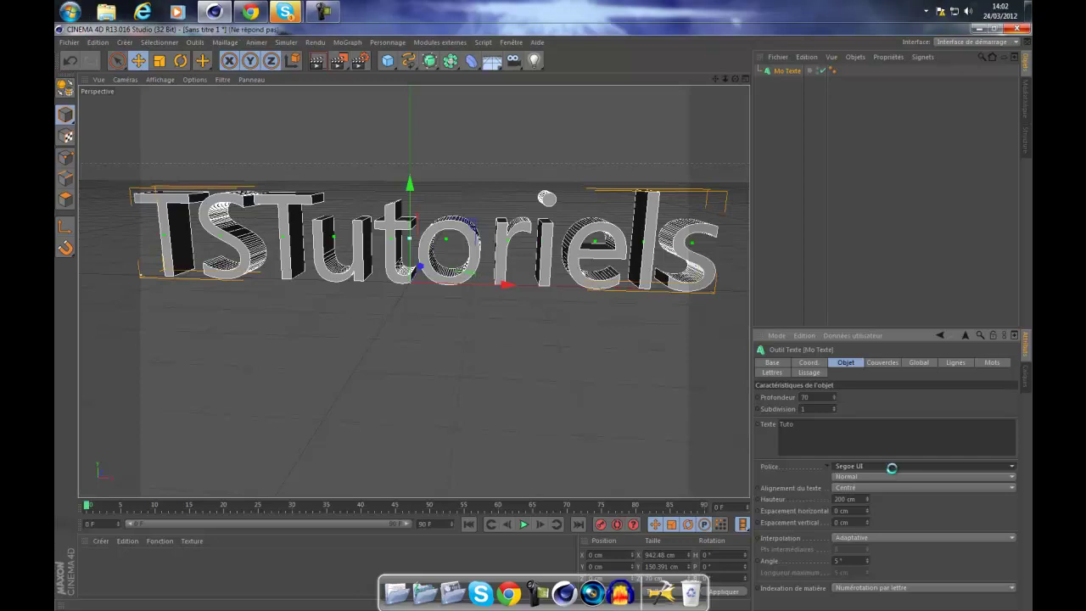
click(800, 540)
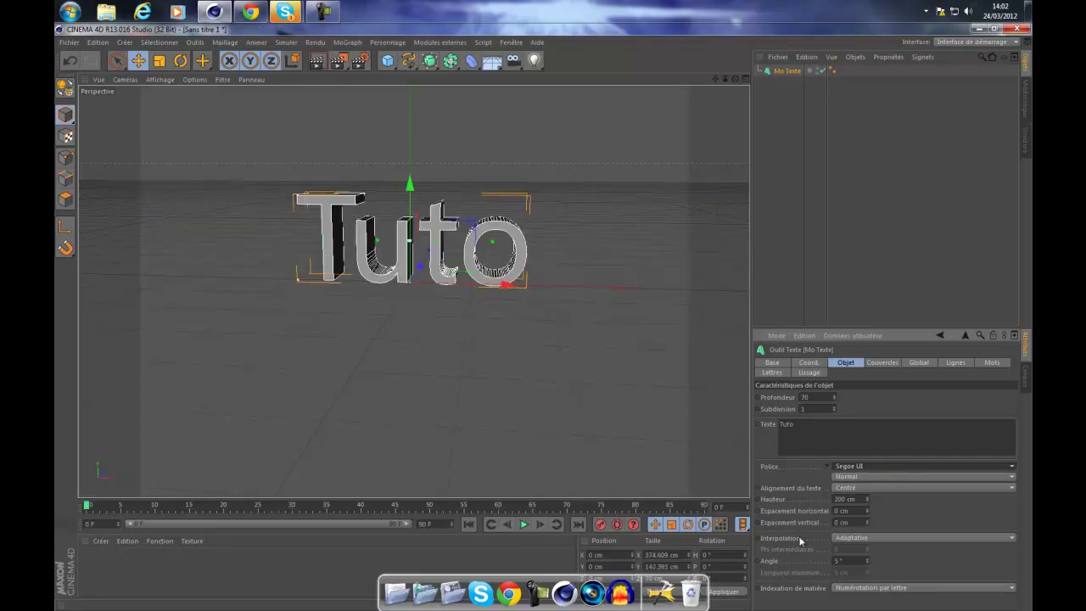
Step: Change the text's font to BatmanForeverAlternate
click(848, 469)
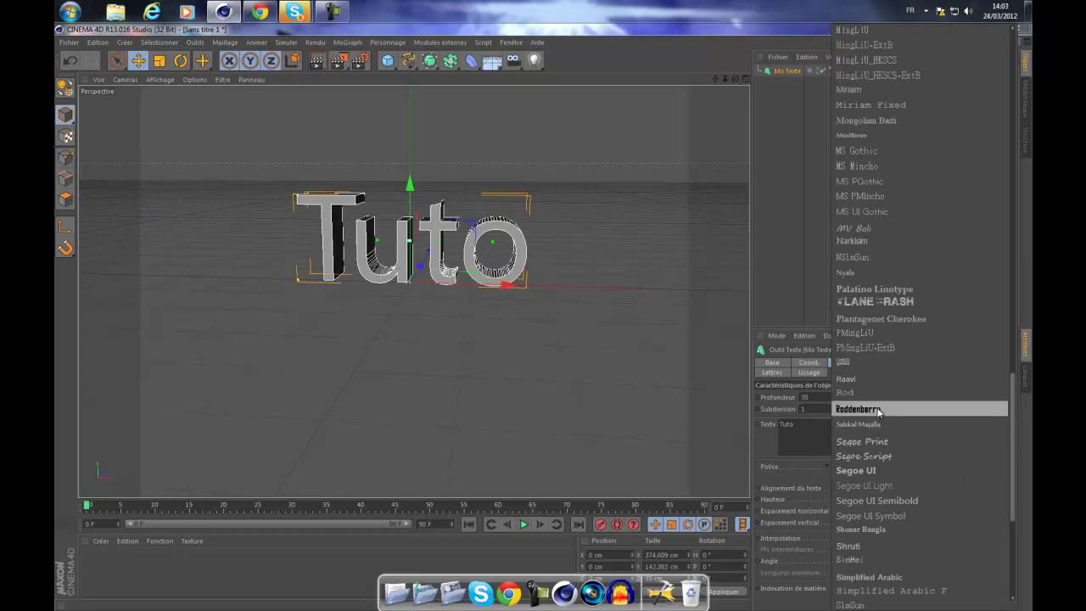
scroll(879, 411, up, 15)
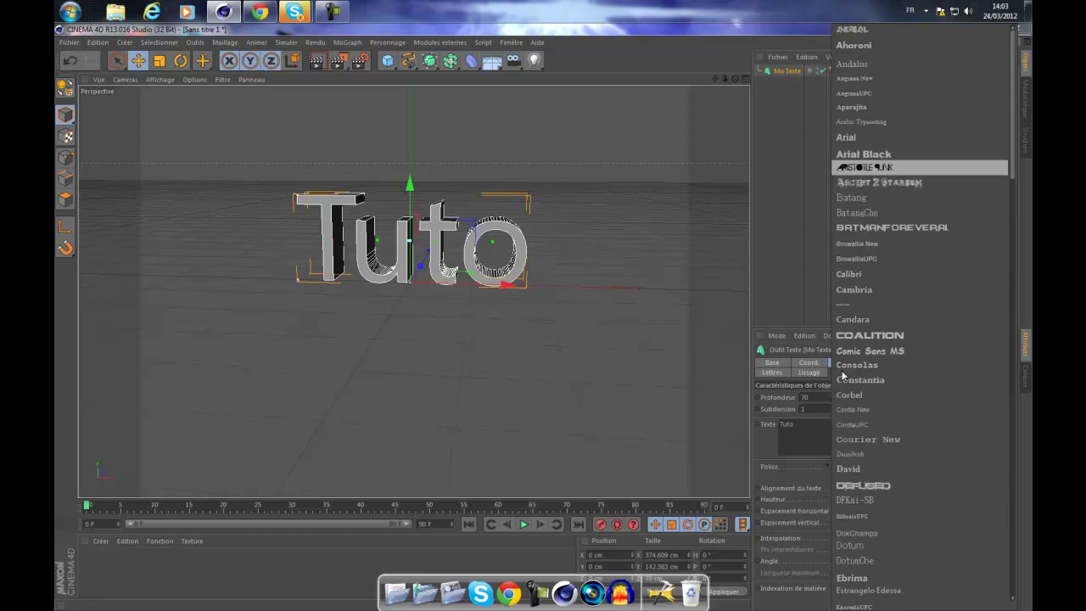
click(871, 228)
alt+drag(544, 316, 544, 317)
click(333, 11)
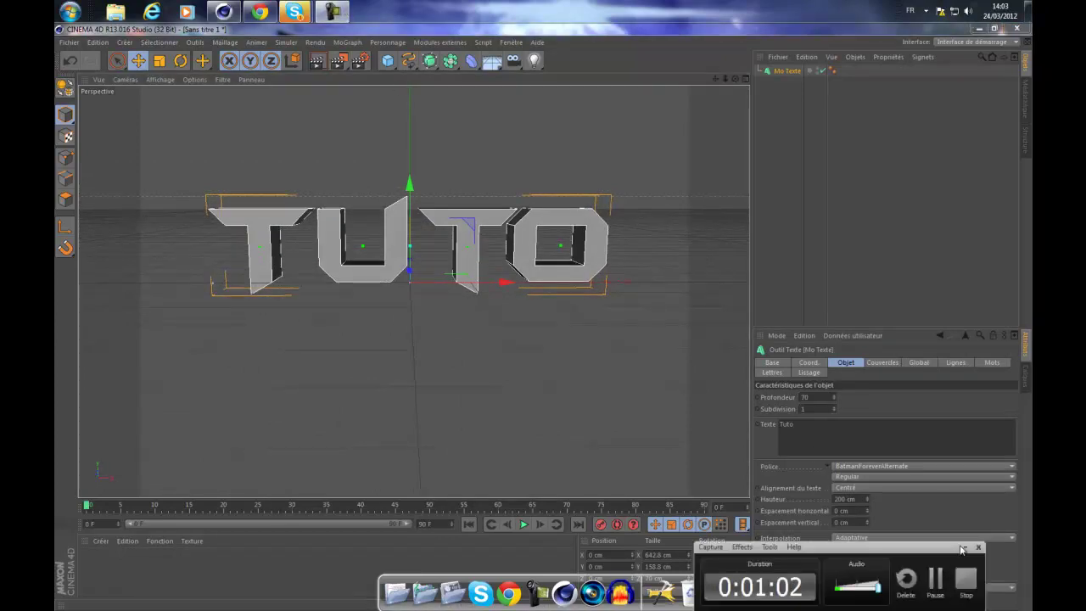
click(962, 547)
alt+drag(543, 314, 544, 317)
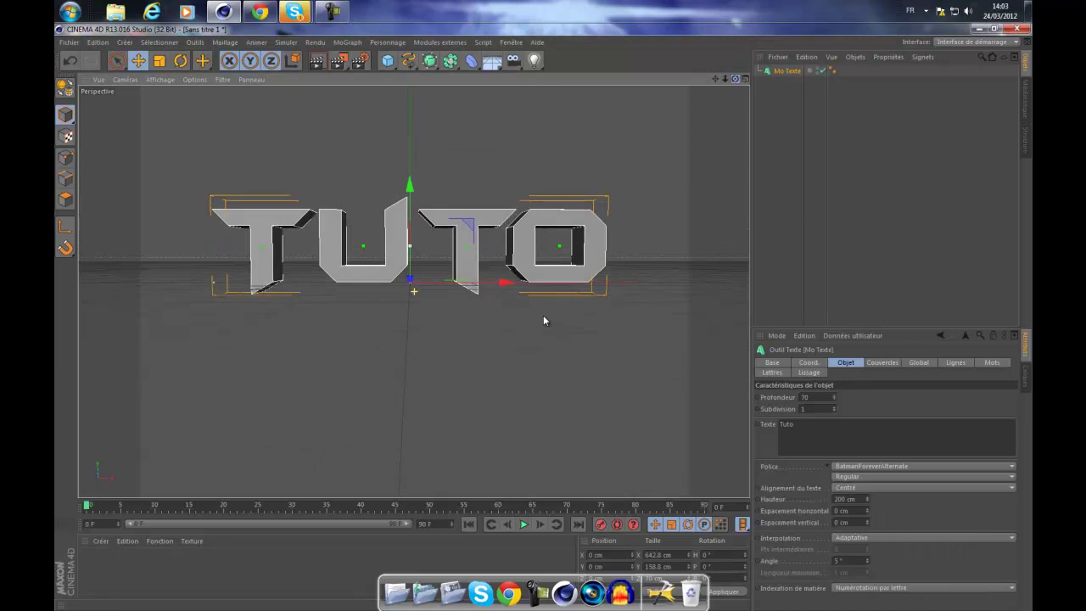
Step: Set the Mo Texte object's start and end caps to Couvercle et biseau, and render a preview in the viewport
click(768, 287)
click(787, 71)
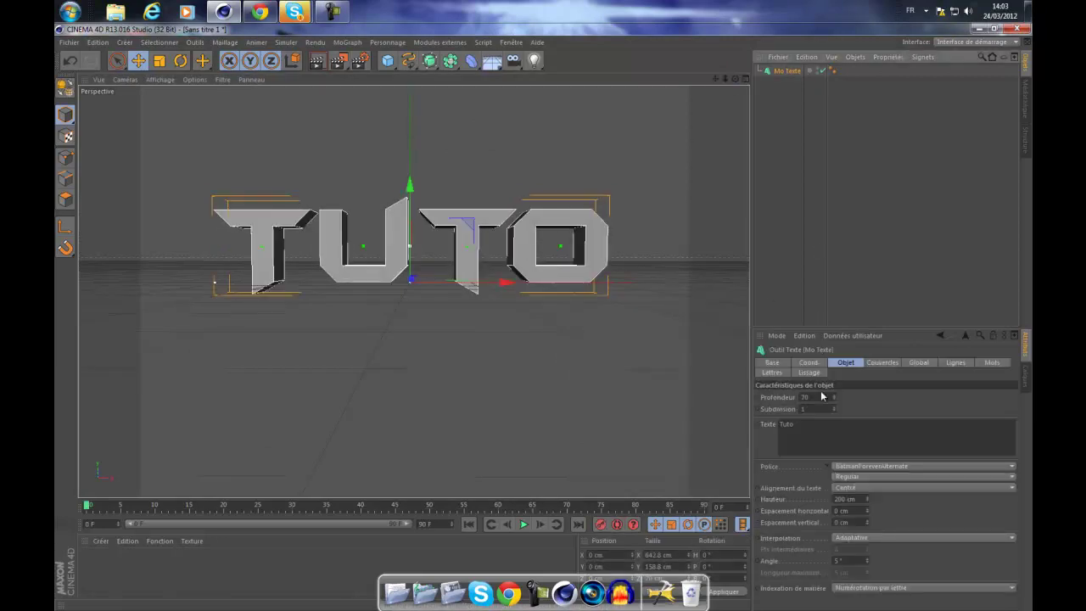
click(880, 362)
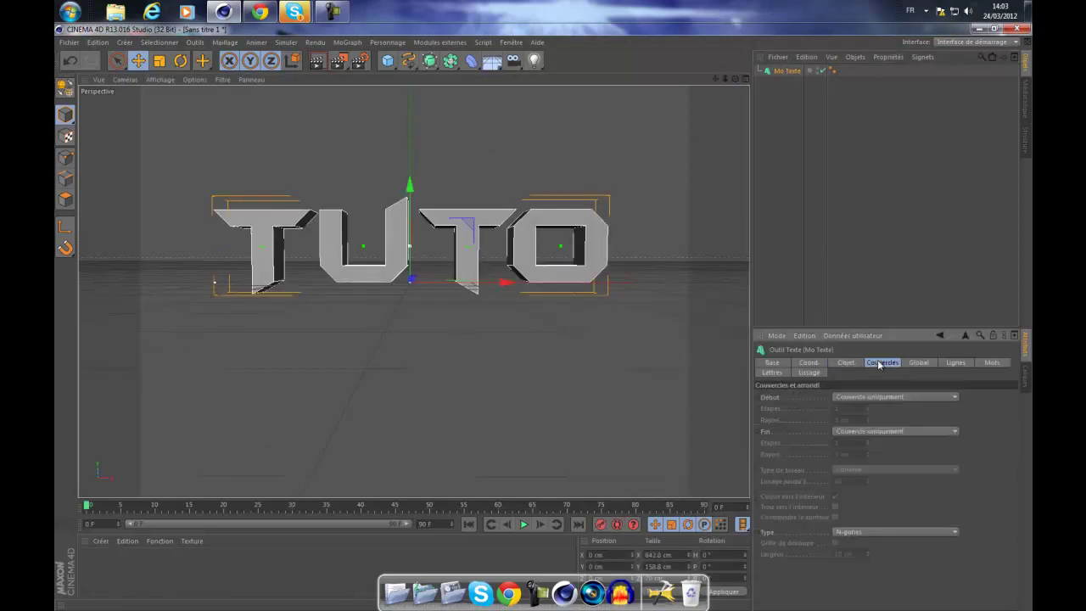
click(853, 398)
click(852, 443)
click(859, 432)
click(864, 479)
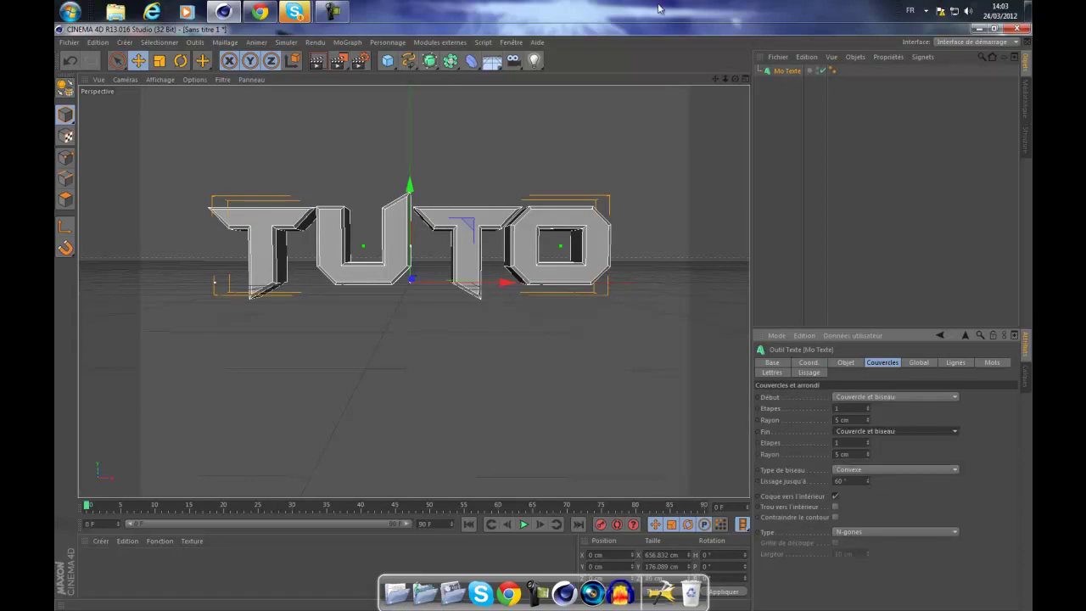
click(317, 60)
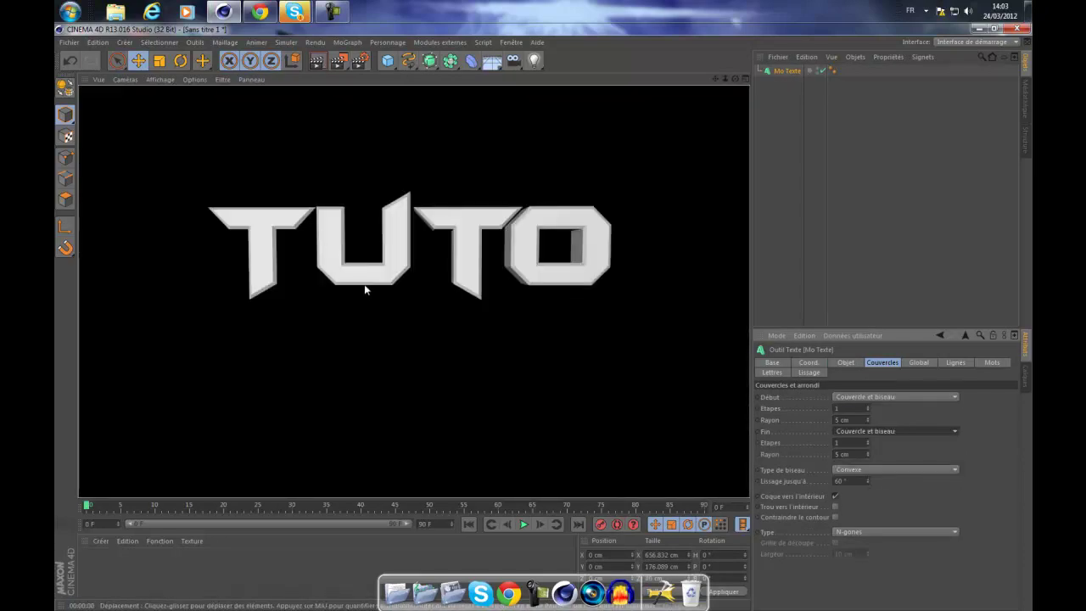
click(434, 159)
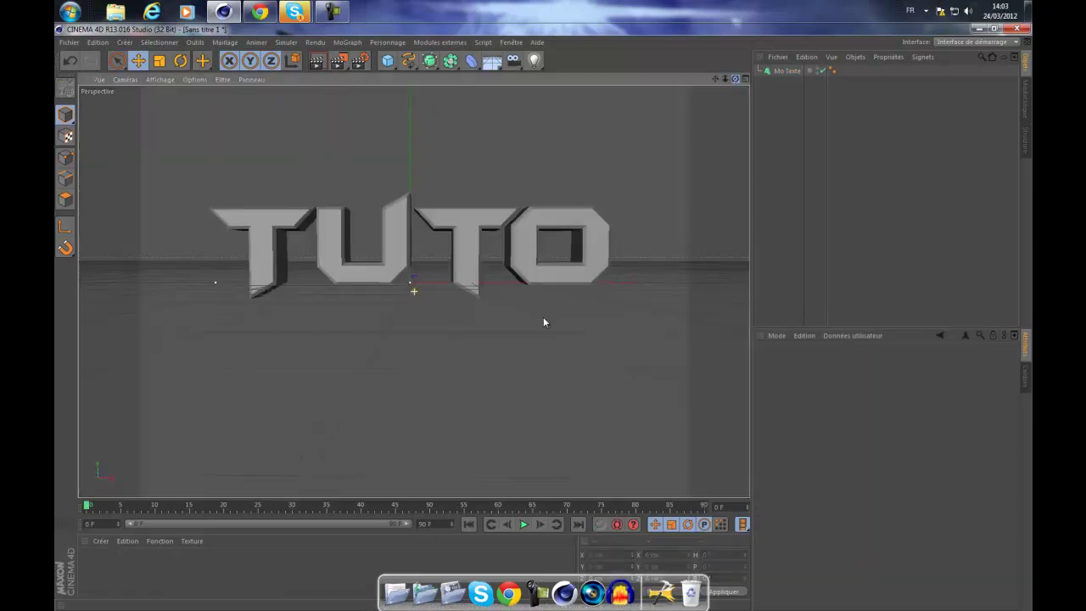
Step: Set the bevel type of the text's caps to 1 étape
click(387, 272)
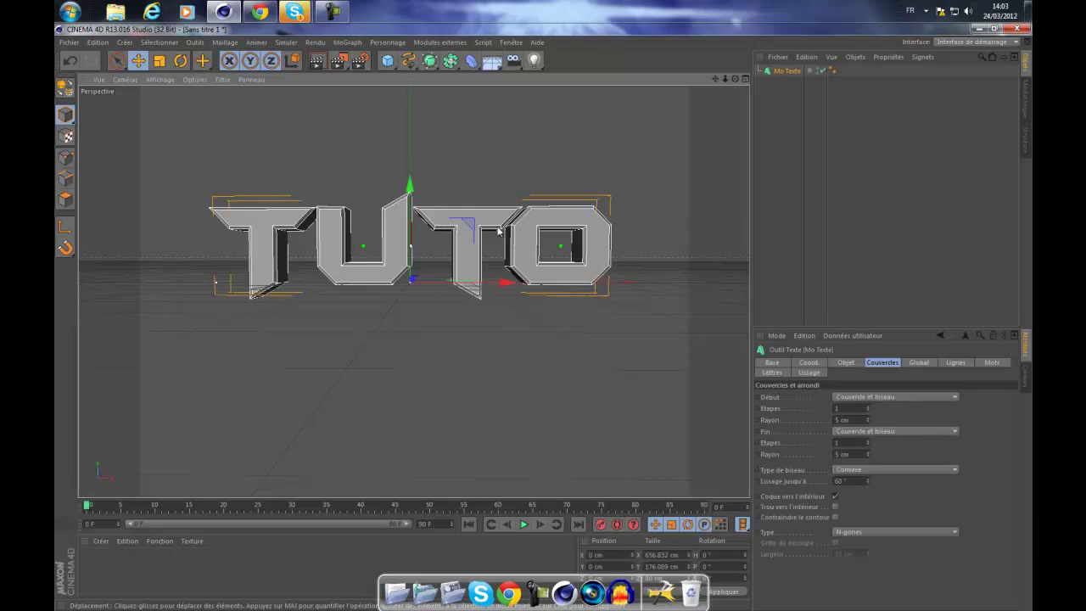
click(877, 469)
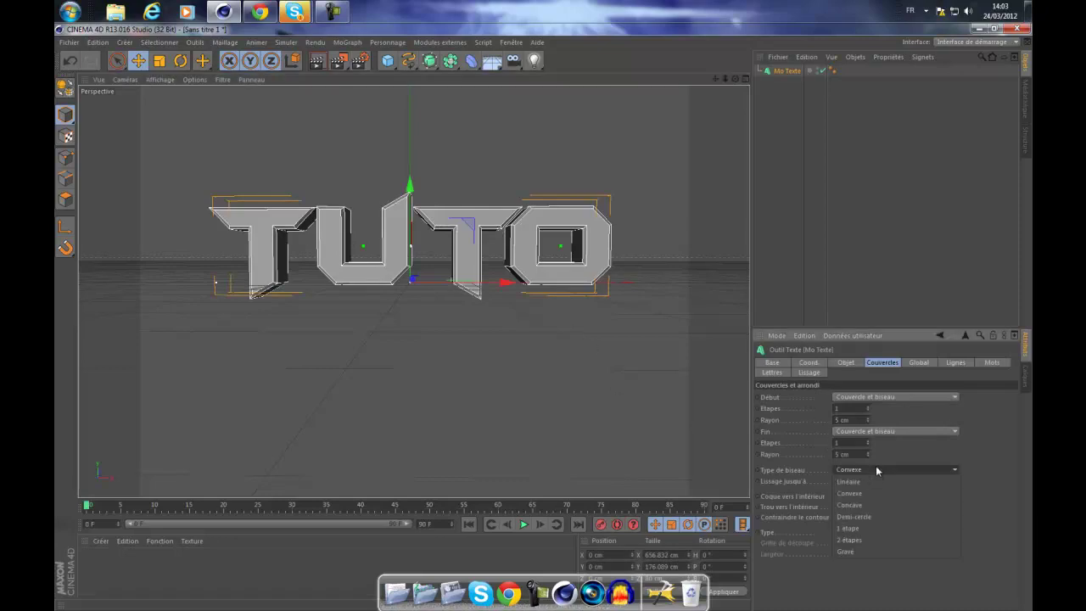
click(860, 527)
click(823, 211)
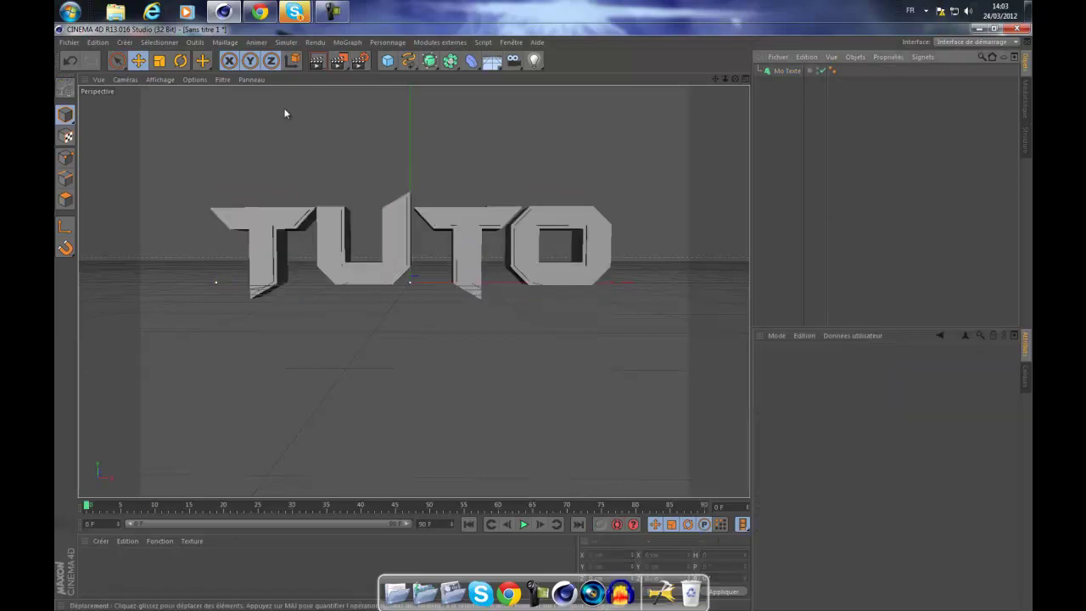
Step: Render viewport previews of the stepped bevel from the front and from an oblique angle
click(315, 61)
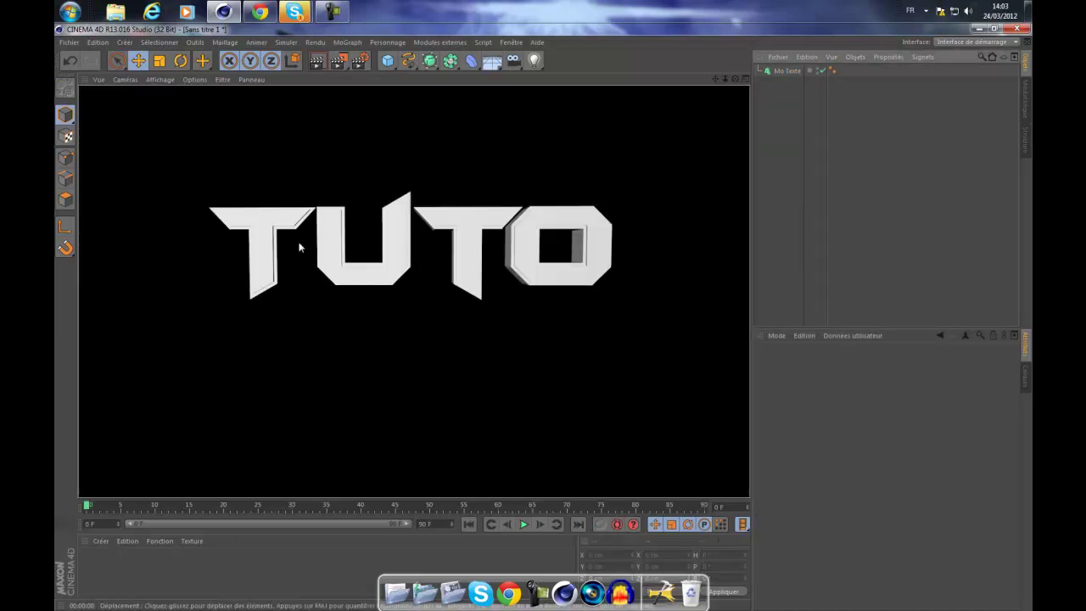
click(711, 86)
alt+drag(545, 321, 426, 331)
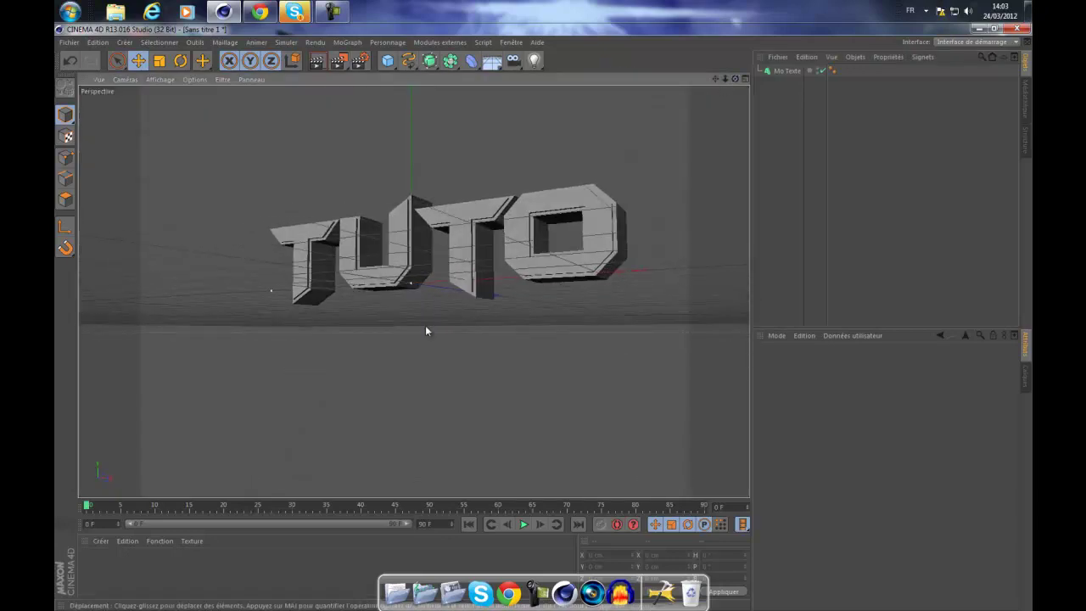
click(318, 62)
click(314, 263)
alt+drag(556, 319, 543, 315)
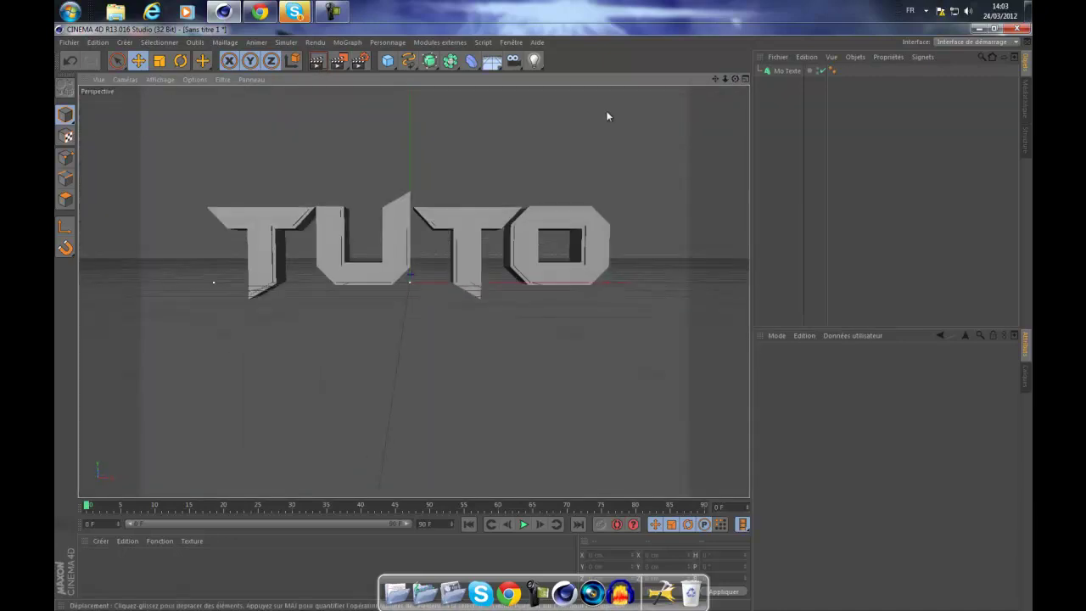
click(320, 62)
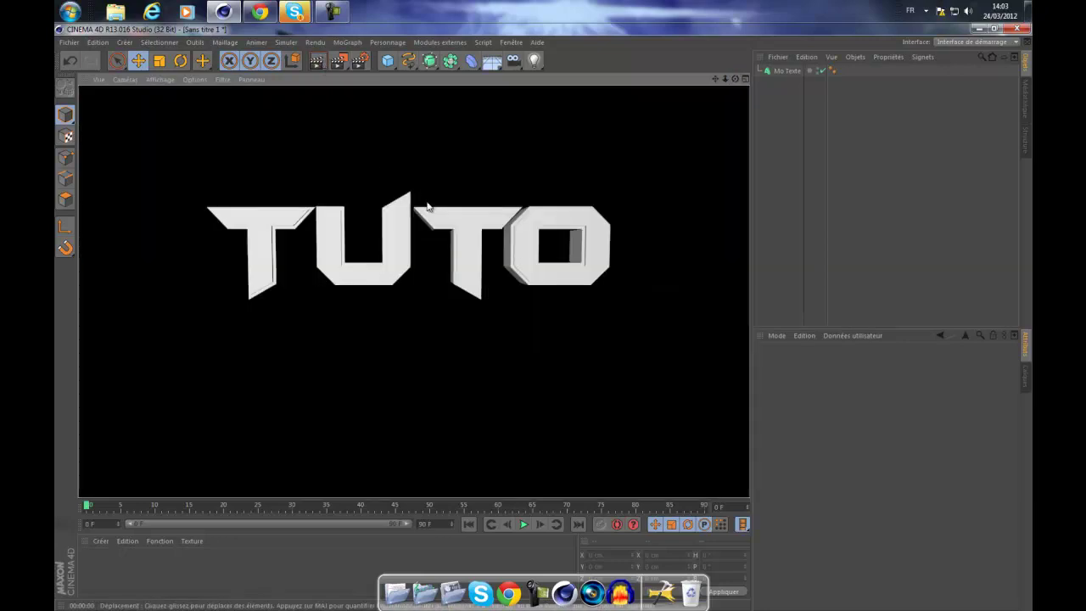
Step: Raise the text along the Y axis to about 94 cm
click(491, 157)
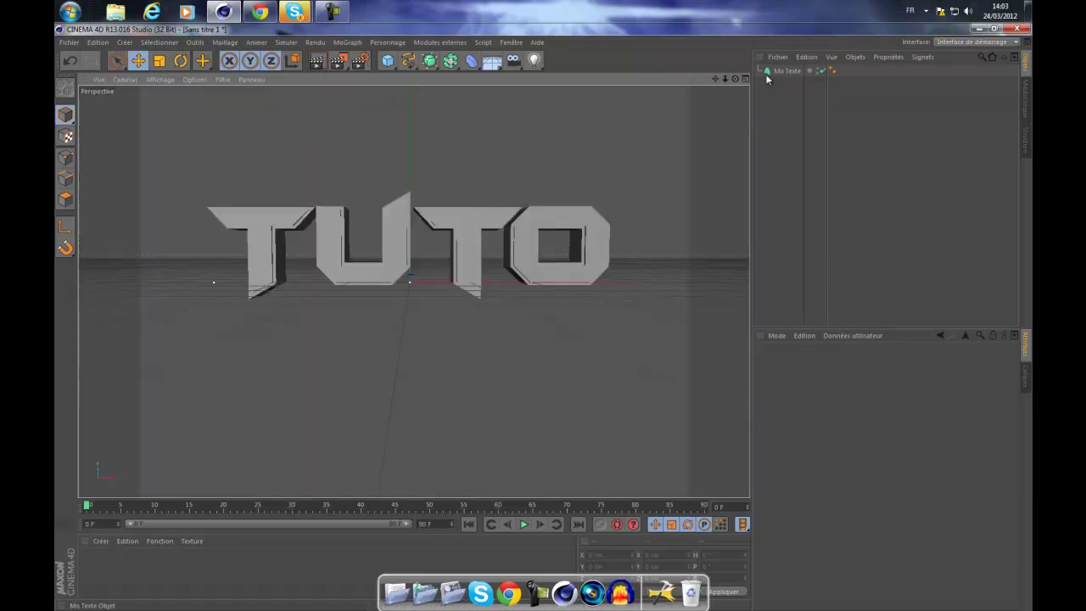
drag(411, 182, 409, 126)
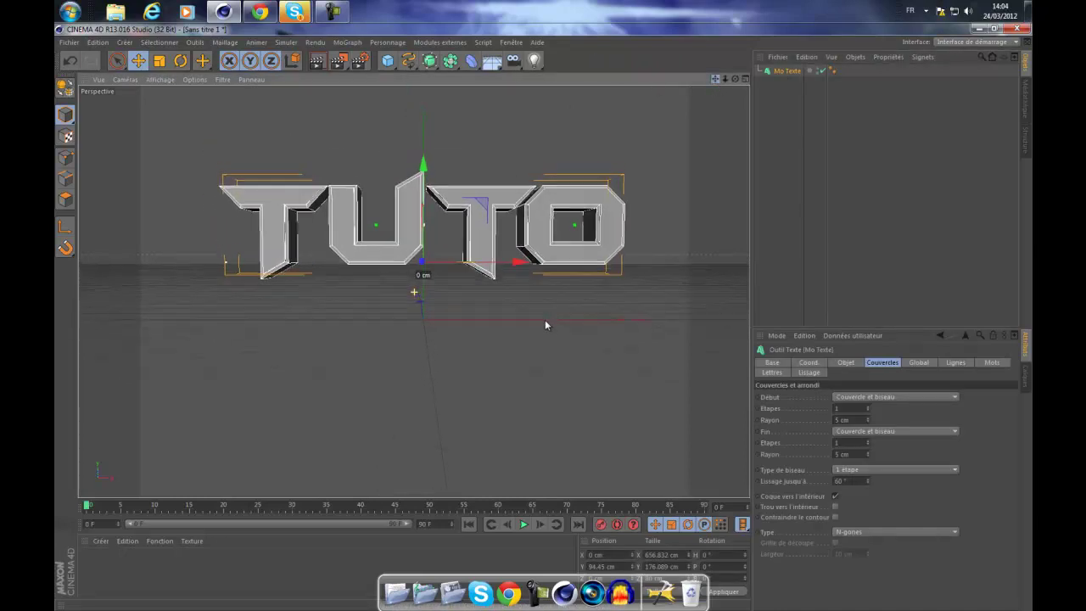
Step: Create a new material and set its colour to pure white (255, 255, 255)
double_click(136, 567)
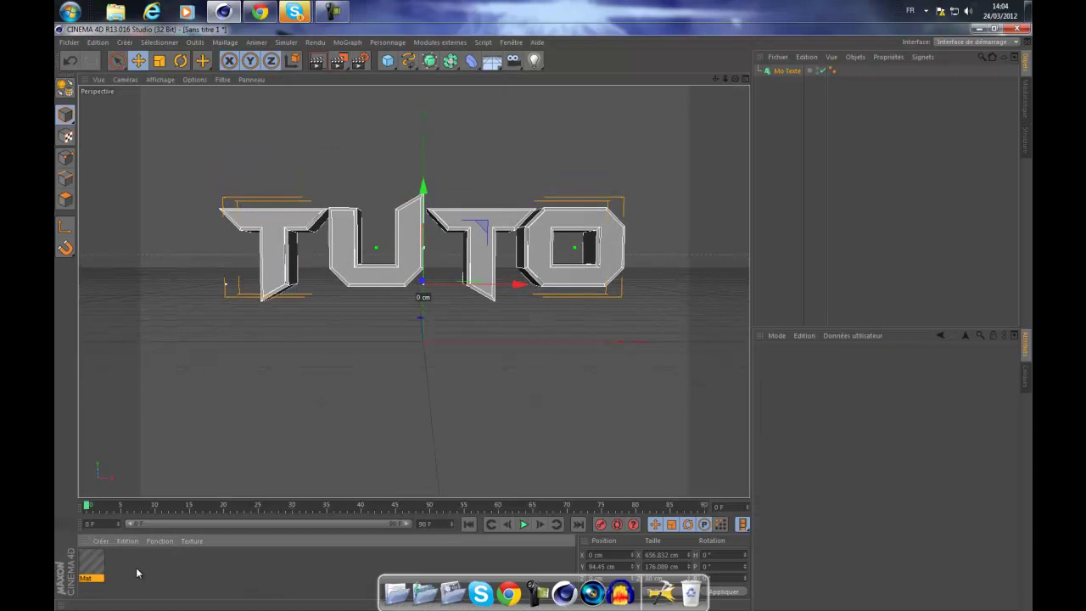
double_click(92, 563)
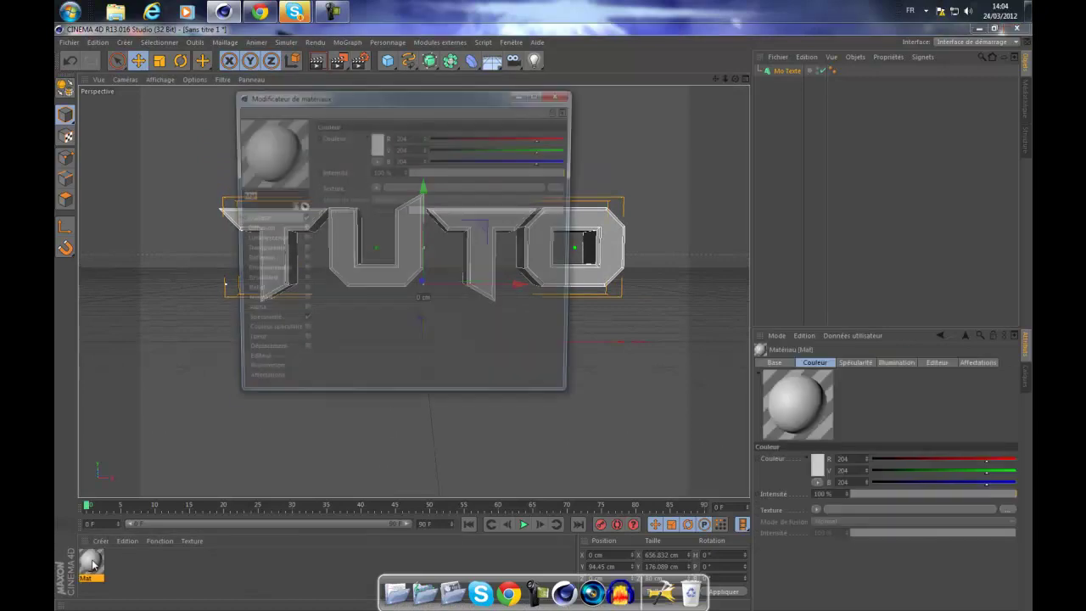
click(378, 144)
click(295, 95)
click(352, 197)
Step: Enable reflection on the white material with an intensity of 10 %, and close the material editor
click(255, 281)
click(289, 251)
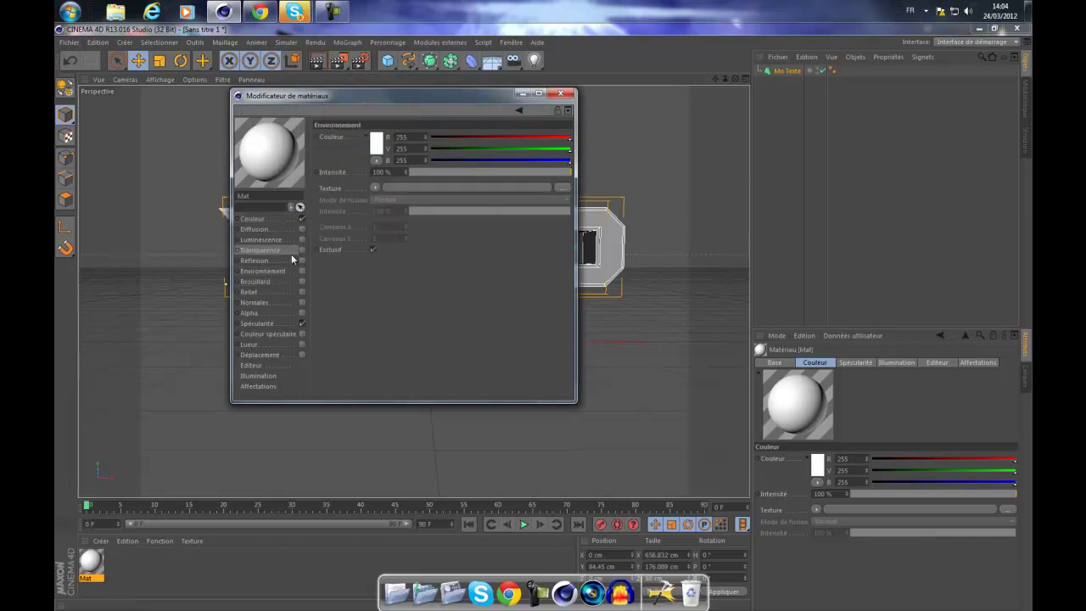
click(303, 260)
drag(424, 170, 431, 169)
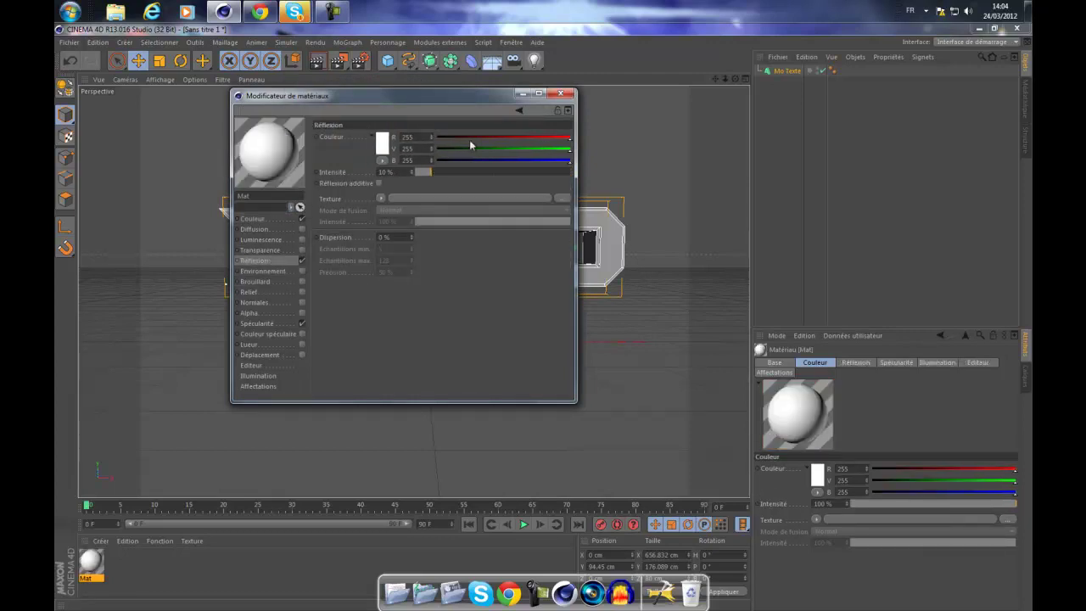
click(561, 92)
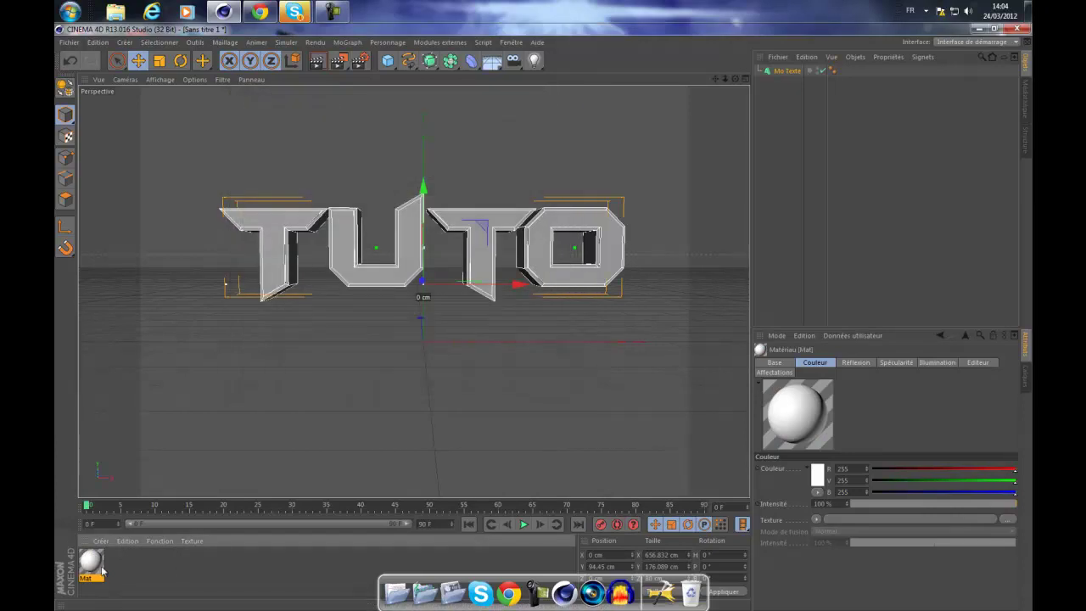
Step: Apply the white reflective material to the text and render a preview in the viewport
click(278, 278)
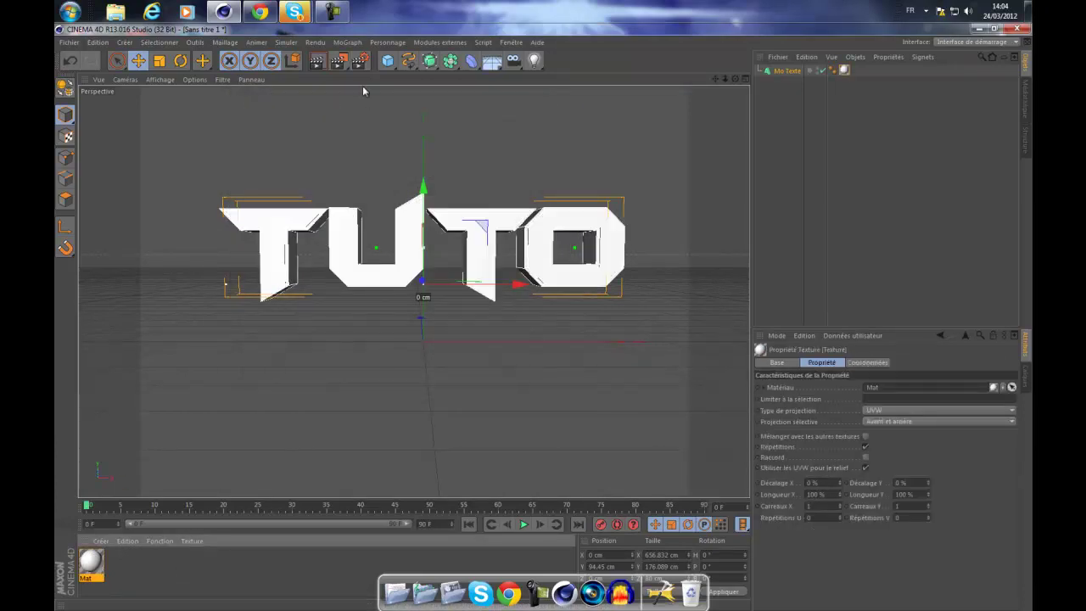
click(317, 60)
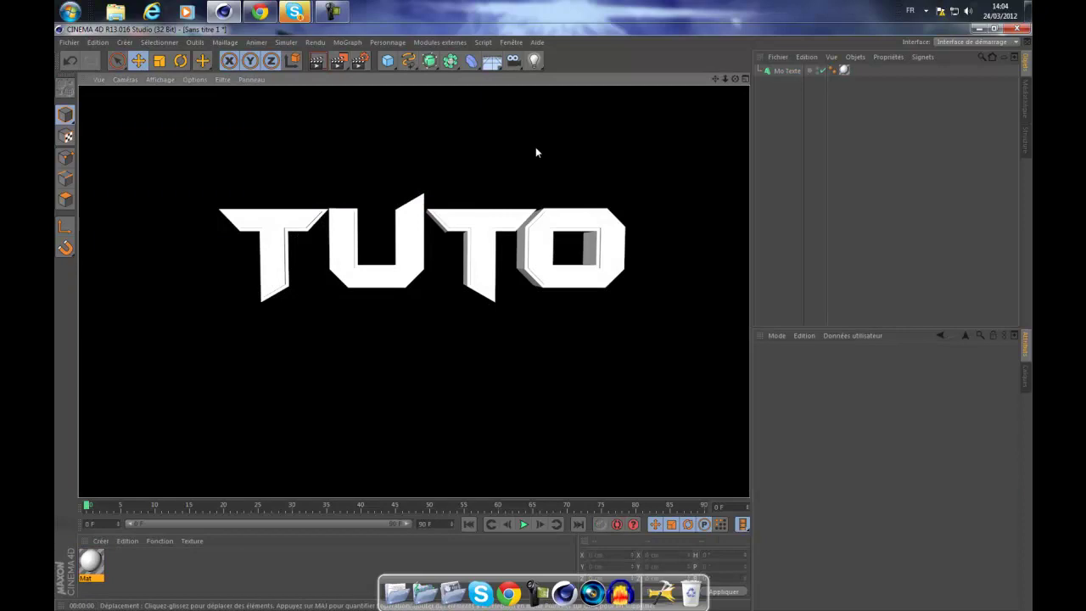
Step: Add a floor object (Sol) to the scene beneath the text
click(536, 149)
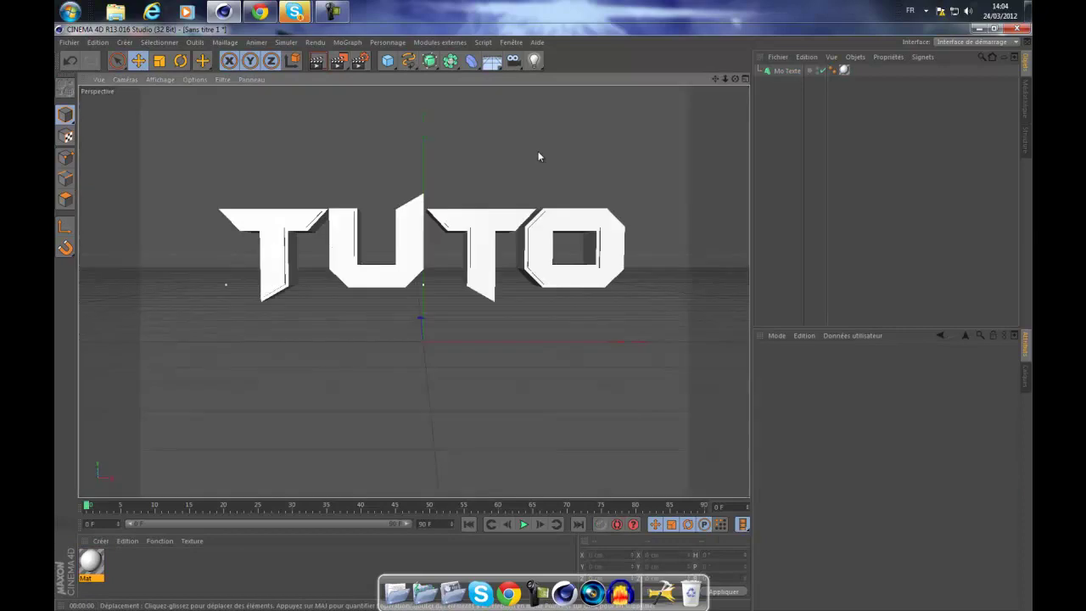
click(495, 67)
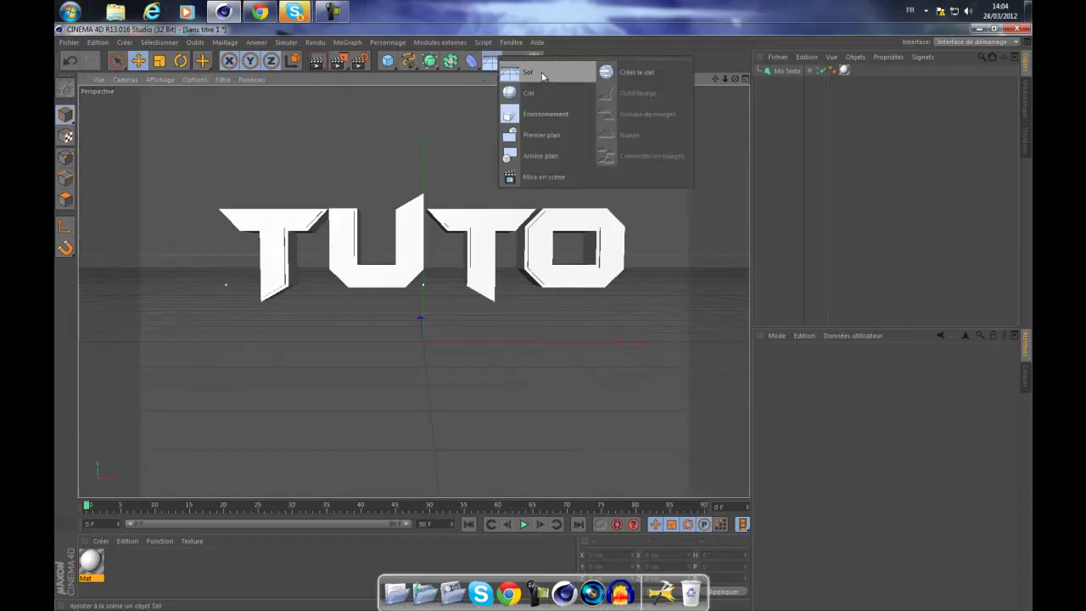
click(540, 74)
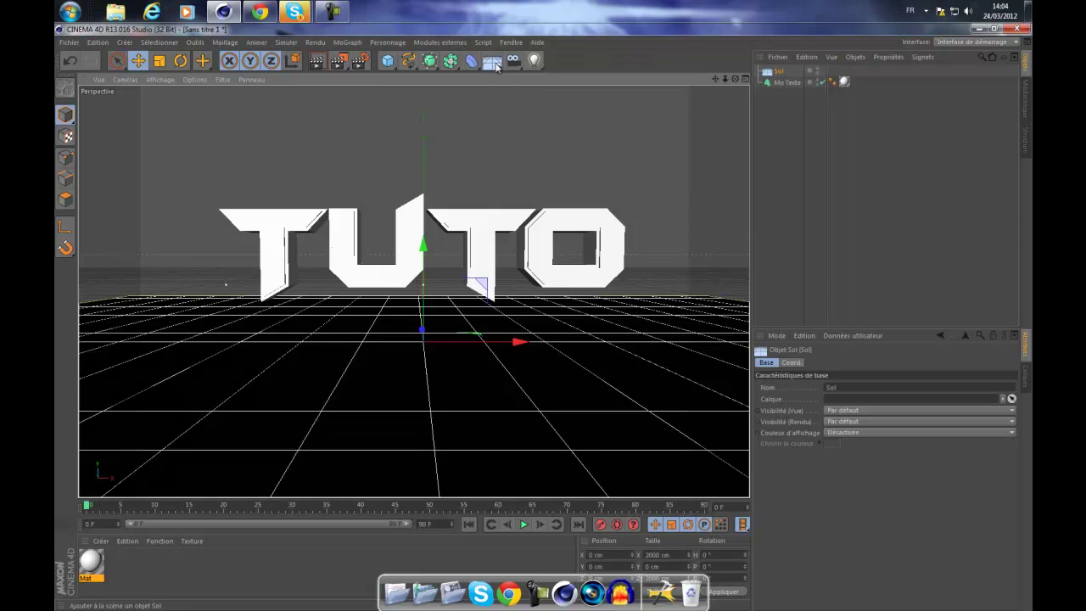
Step: Lower the text along the Y axis to about 44 cm and render a preview in the viewport
click(425, 273)
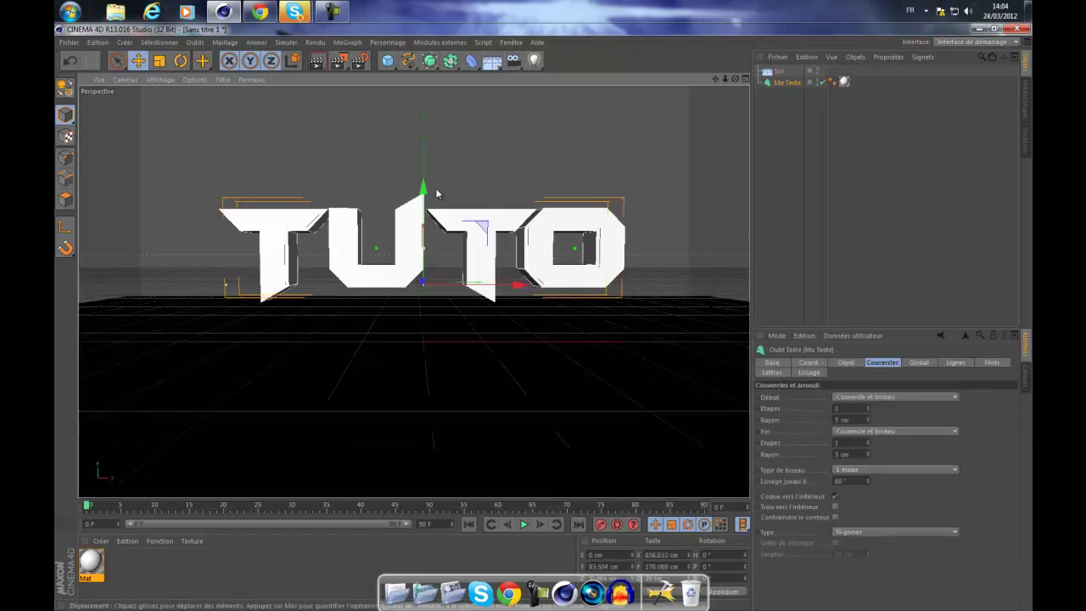
drag(426, 195, 423, 221)
click(473, 180)
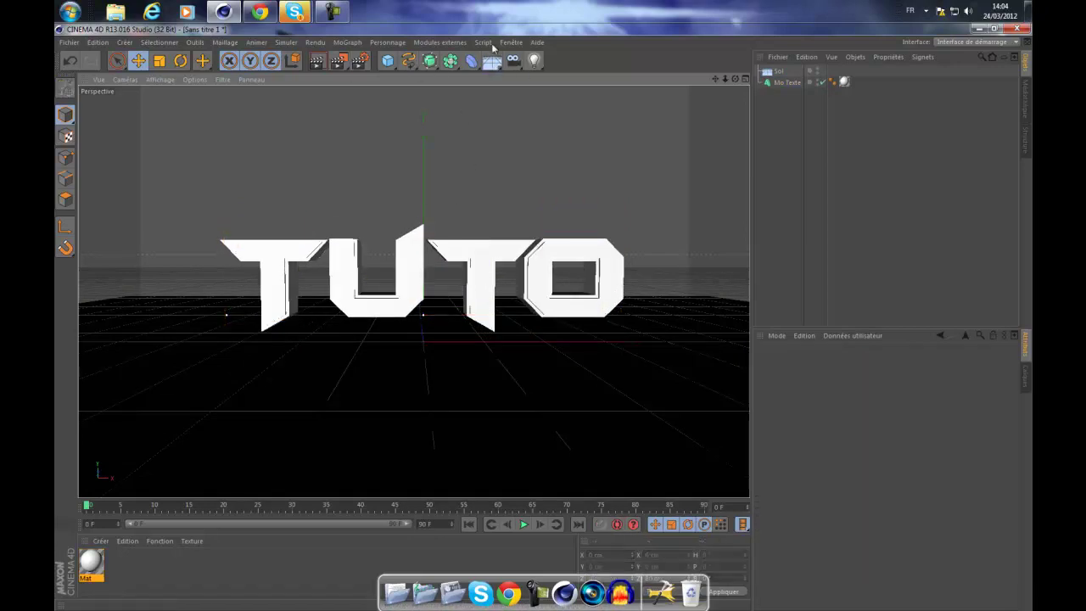
click(314, 68)
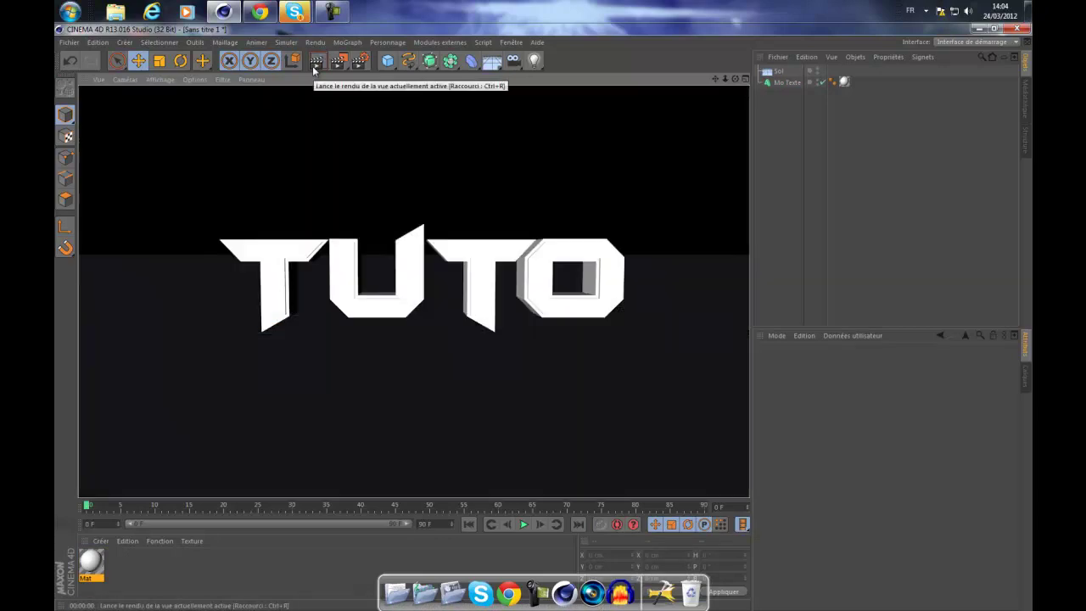
click(319, 213)
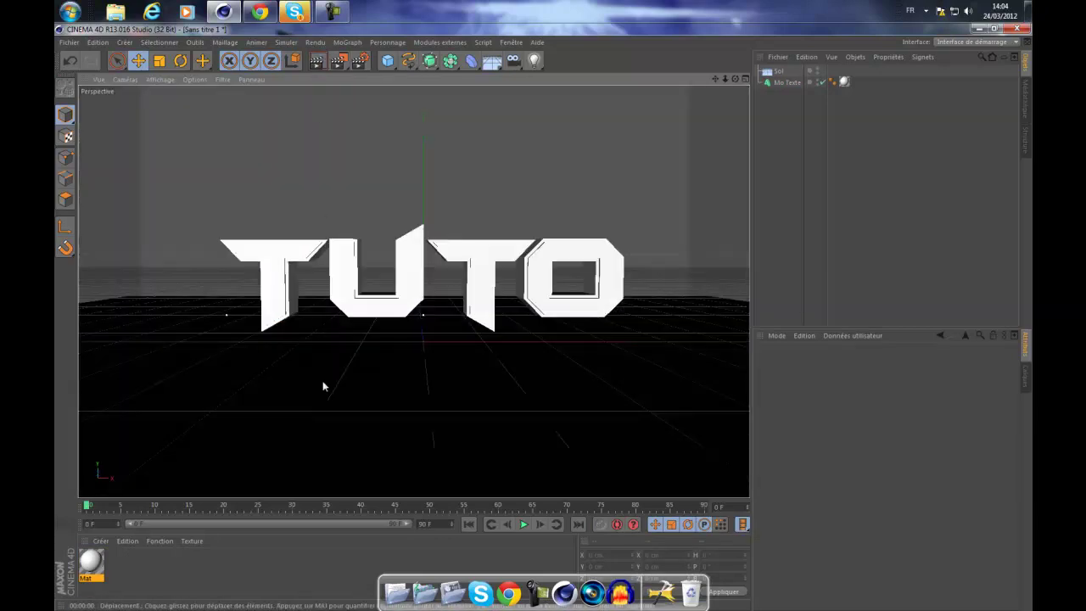
Step: Create a second material and set its colour to pure black (0, 0, 0)
double_click(147, 574)
double_click(91, 560)
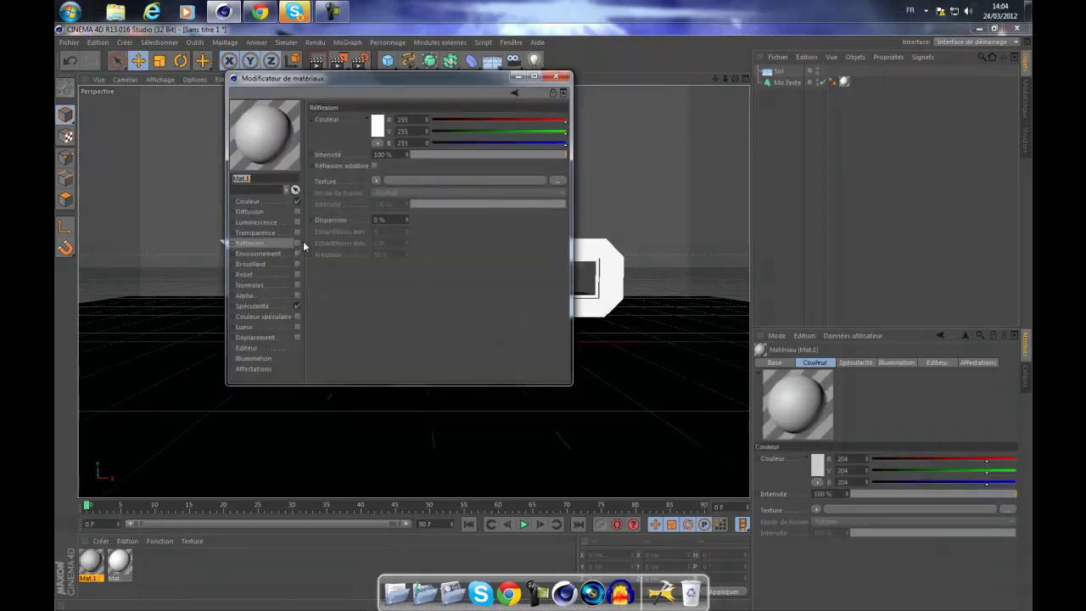
click(277, 202)
click(373, 133)
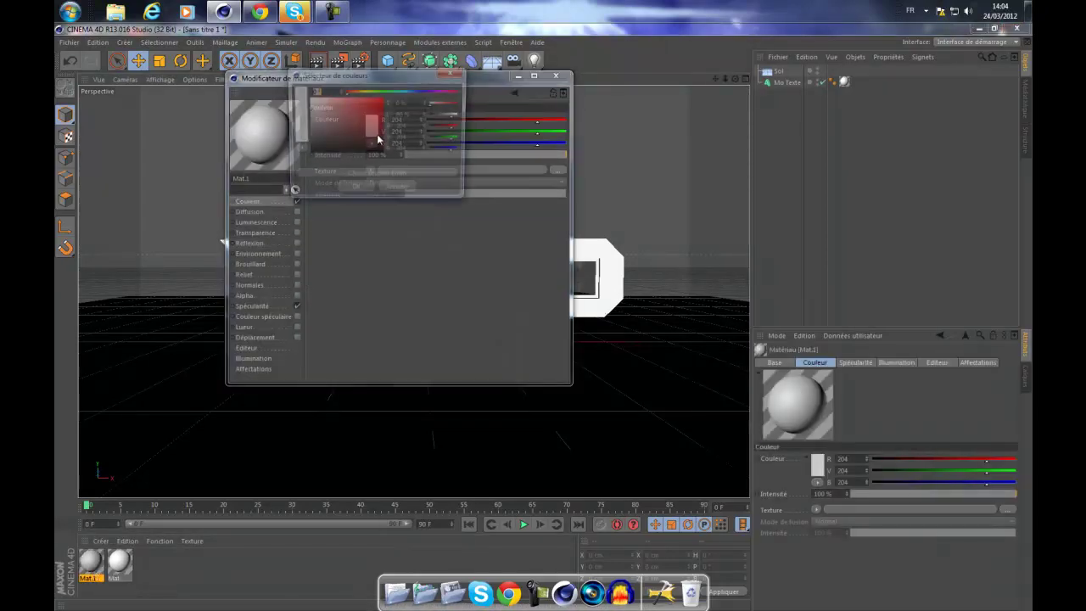
click(354, 190)
click(556, 76)
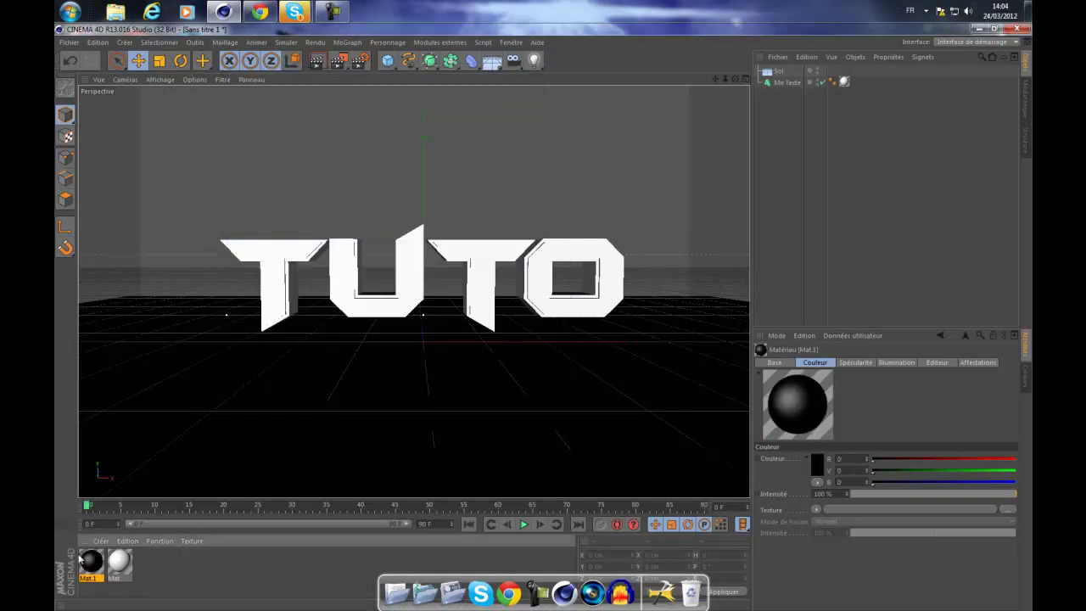
Step: Apply the black material to the floor and render a preview in the viewport
drag(168, 463, 186, 454)
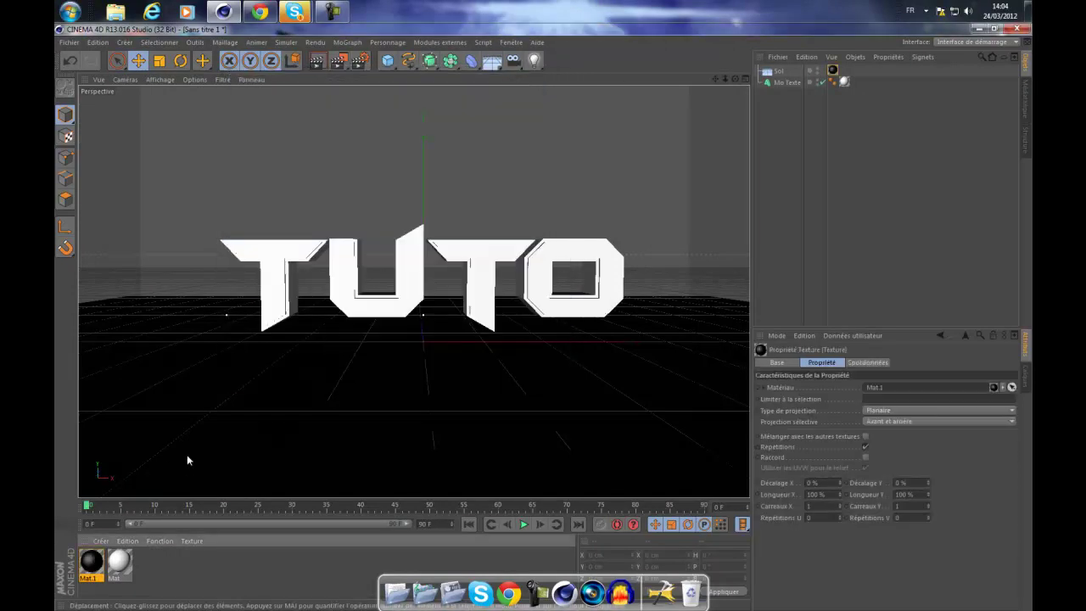
click(317, 69)
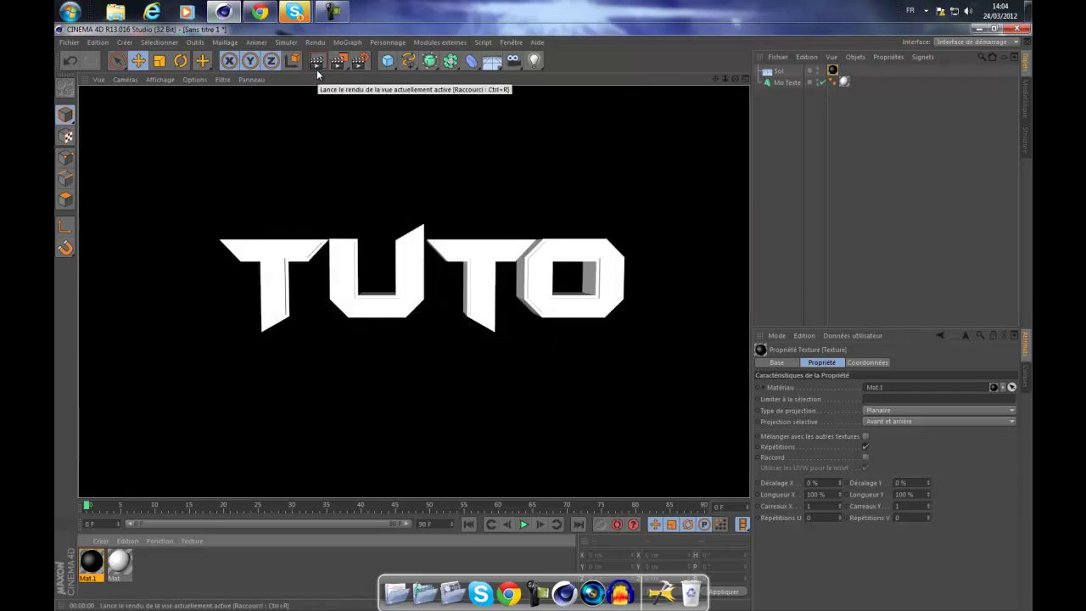
click(298, 138)
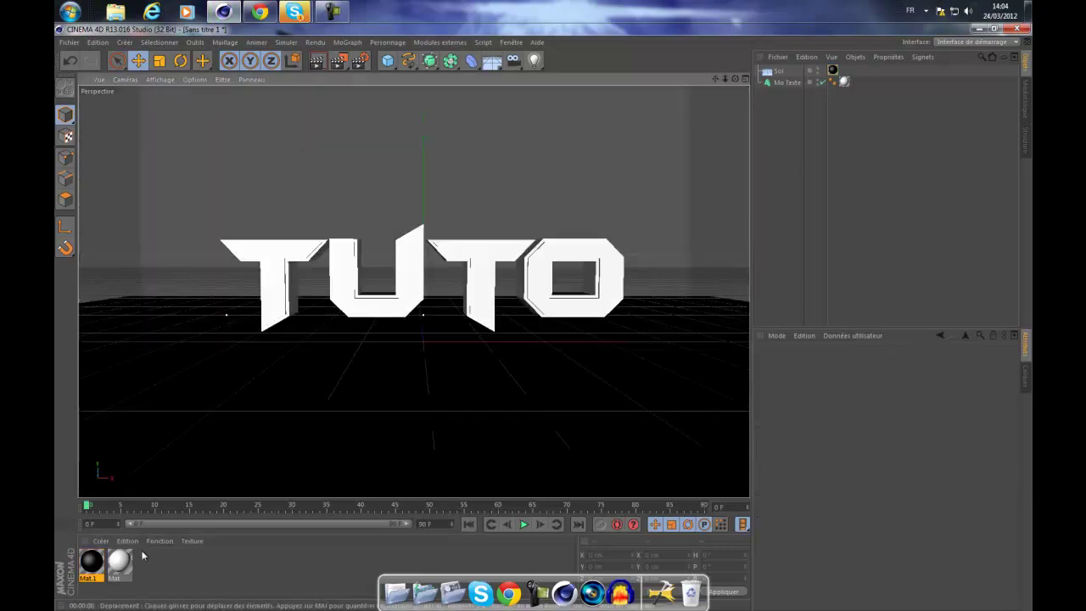
Step: Change the floor material's colour to pure white (255, 255, 255)
double_click(86, 561)
click(371, 126)
click(280, 71)
click(354, 177)
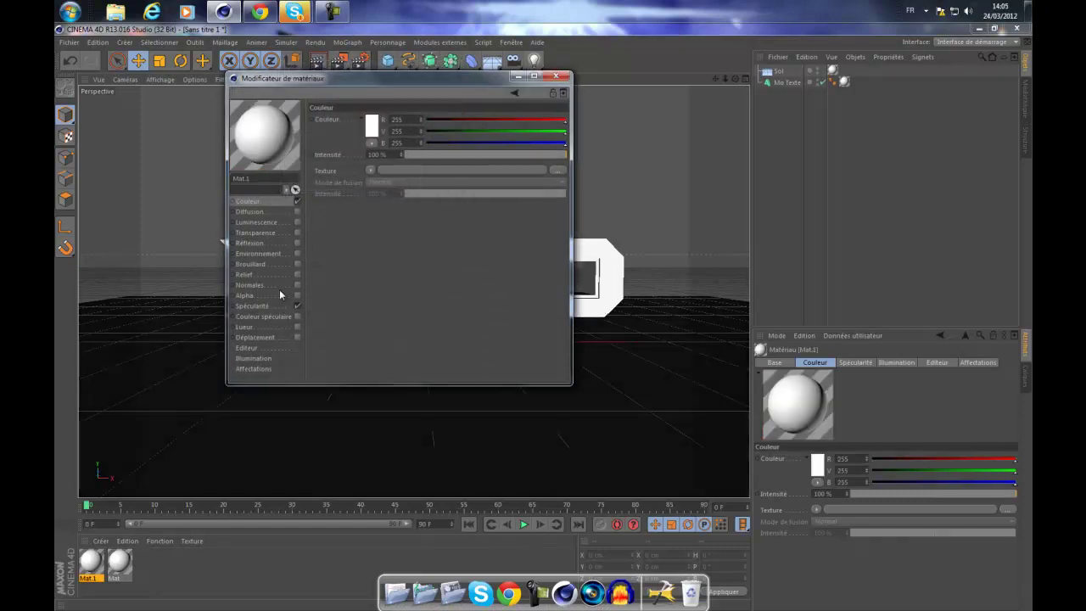
Step: Enable reflection on the floor material with an intensity of 48 %, and close the material editor
click(297, 243)
drag(469, 159, 457, 158)
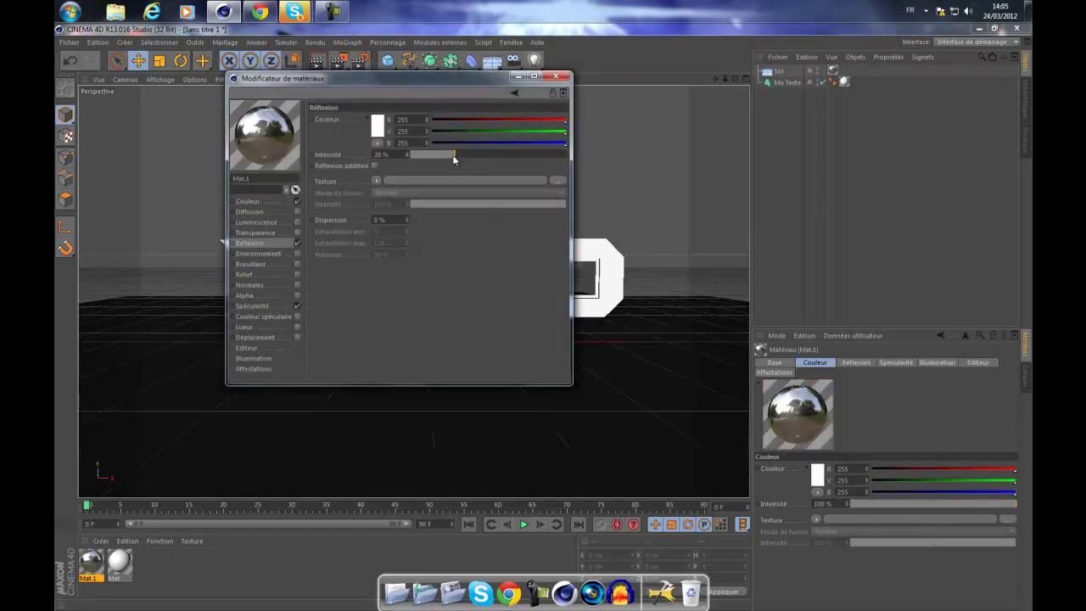
click(555, 77)
Step: Render previews of the text on the reflective white floor from the front and from above
click(316, 61)
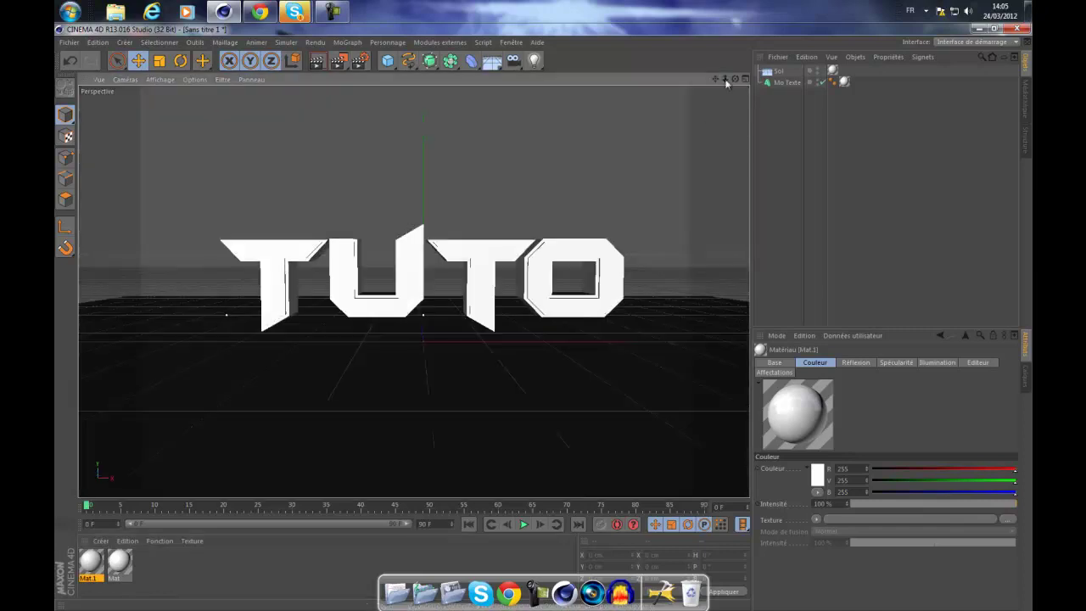
drag(735, 79, 545, 323)
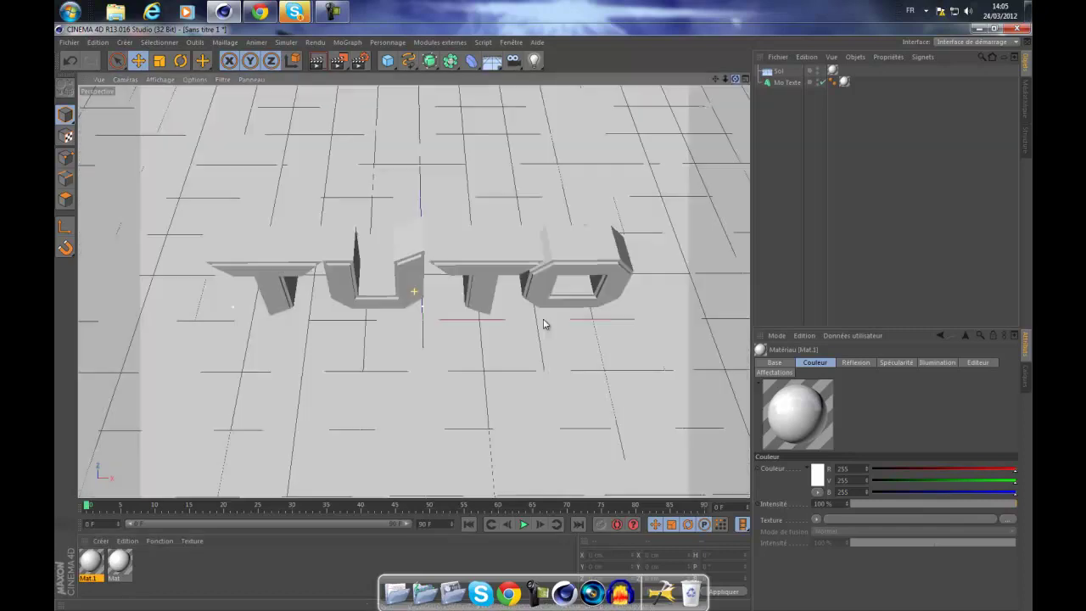
click(318, 60)
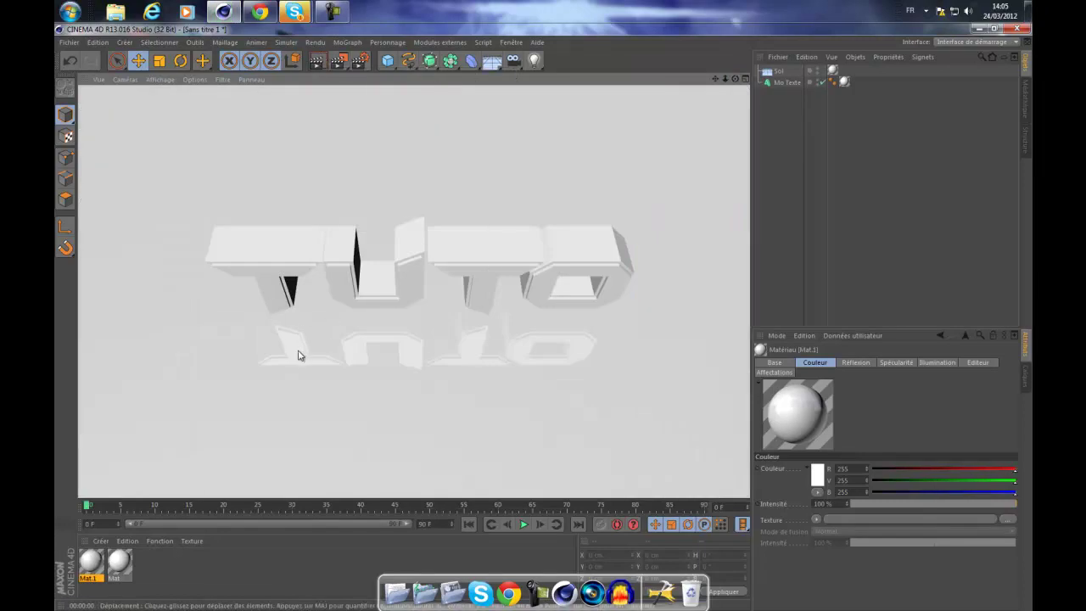
drag(735, 79, 167, 475)
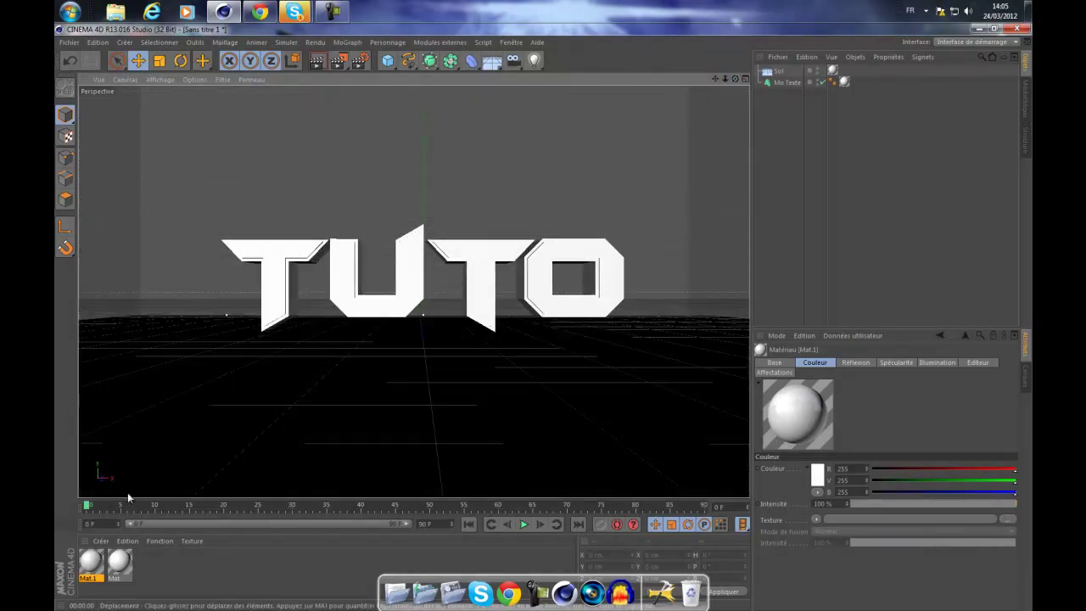
Step: Turn off the floor material's reflection, restore its colour to black (0, 0, 0), and render a preview
double_click(90, 560)
click(297, 242)
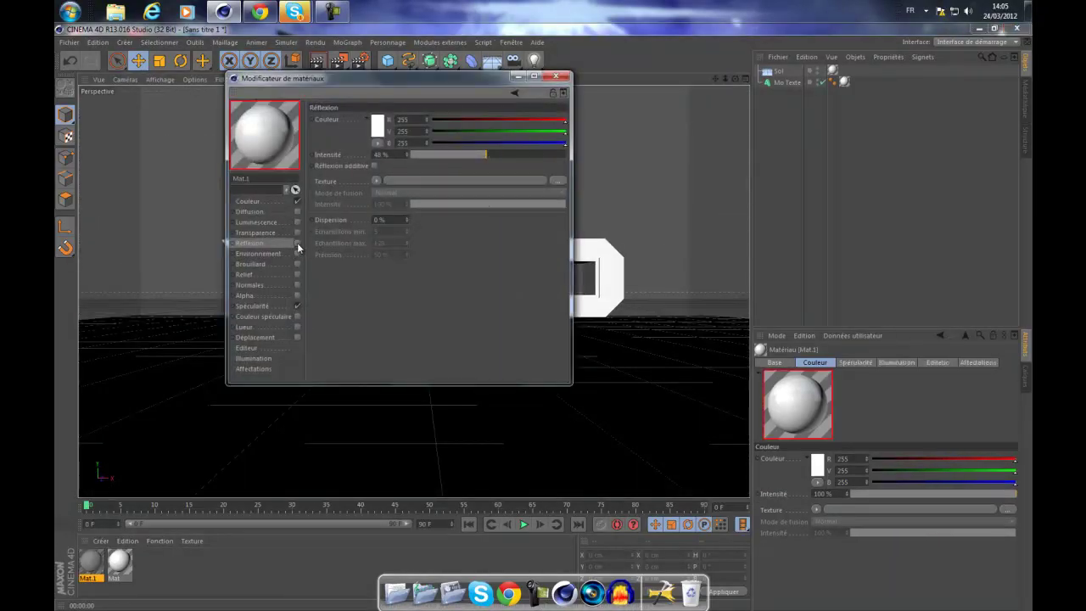
click(290, 203)
click(371, 128)
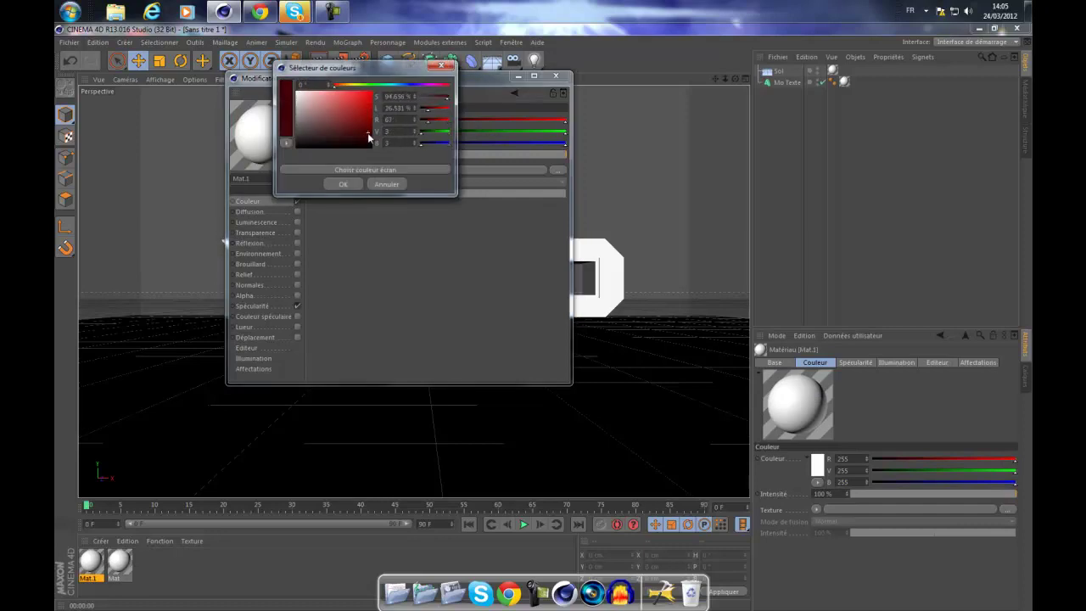
click(339, 184)
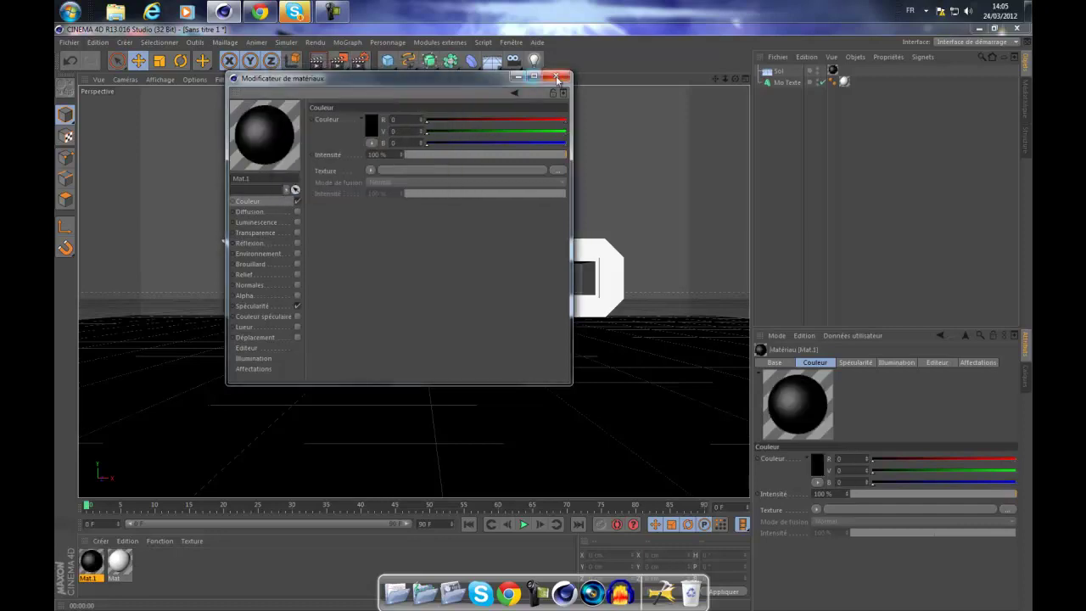
click(556, 76)
click(319, 62)
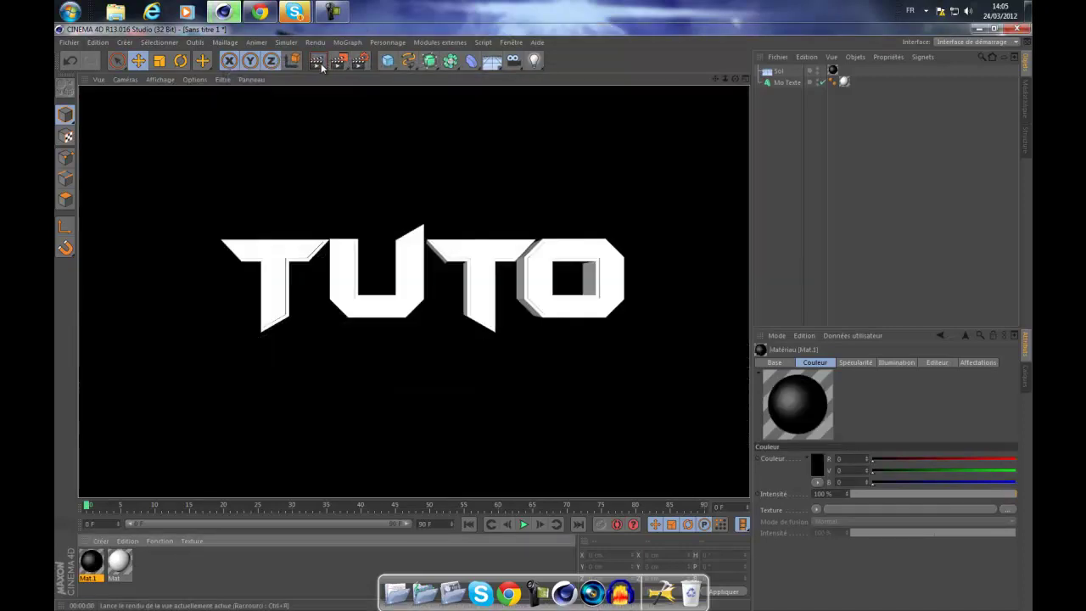
Step: Lower the text slightly along the Y axis to about 40.5 cm
click(554, 153)
click(413, 274)
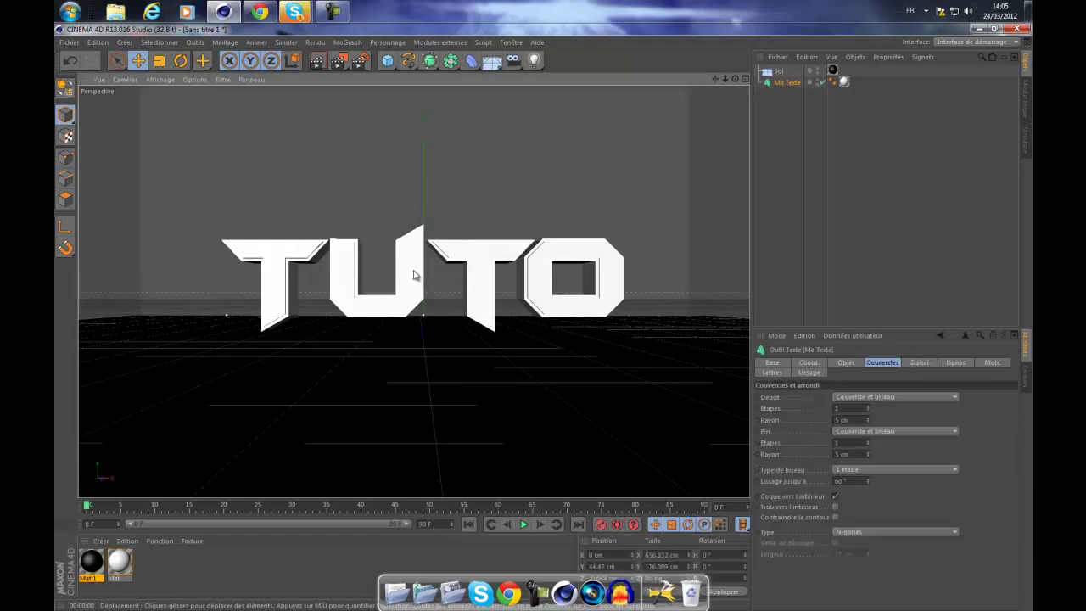
drag(423, 219, 424, 222)
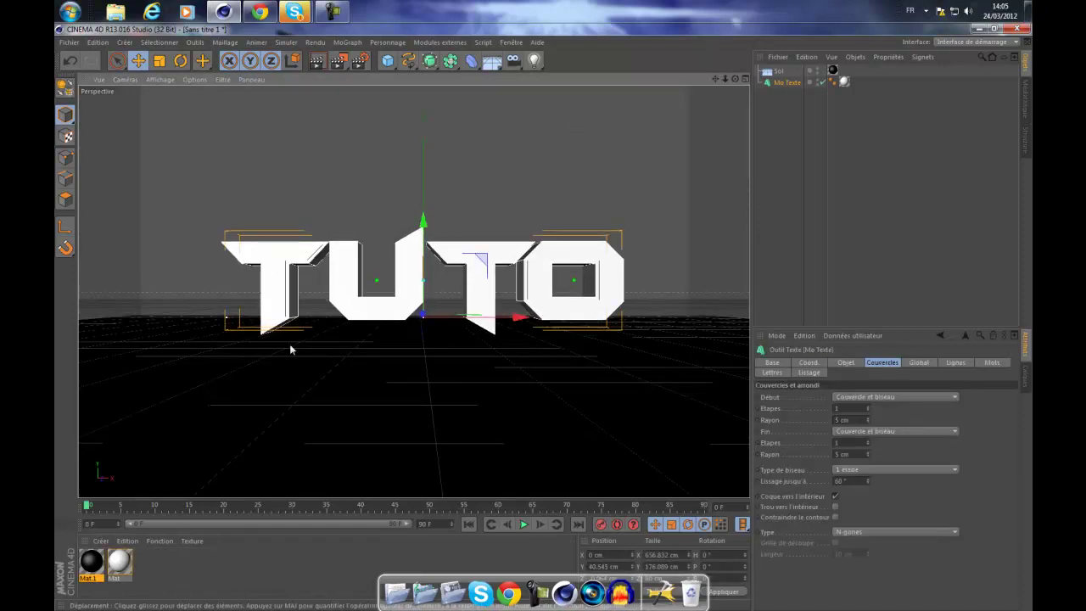
Step: Break the text into fragments with the Thrausi plugin, using 15 pieces and the Random mode
click(445, 44)
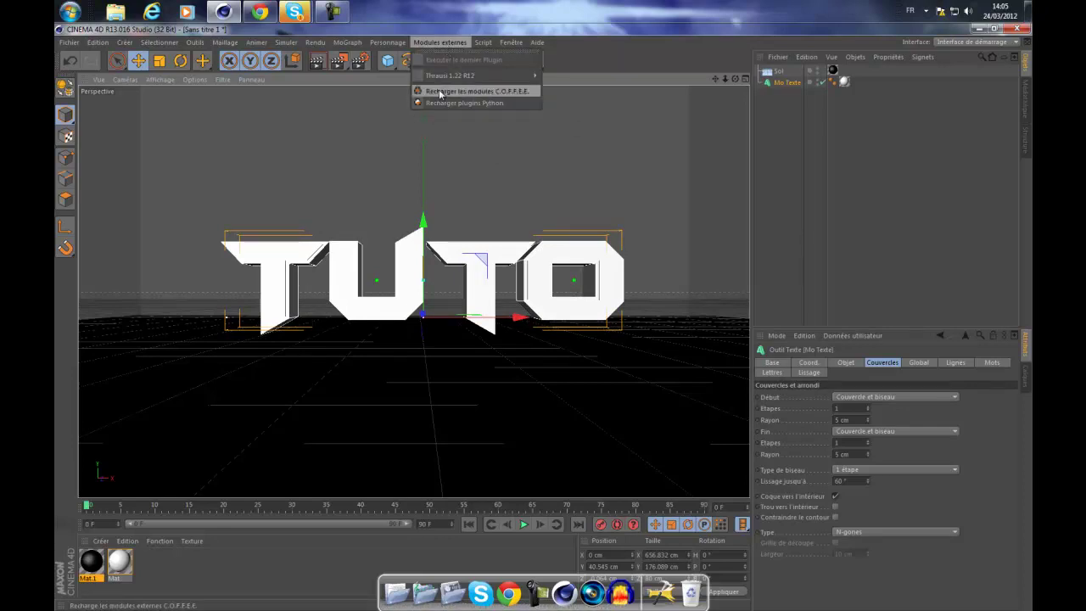
mouse_move(450, 76)
click(566, 79)
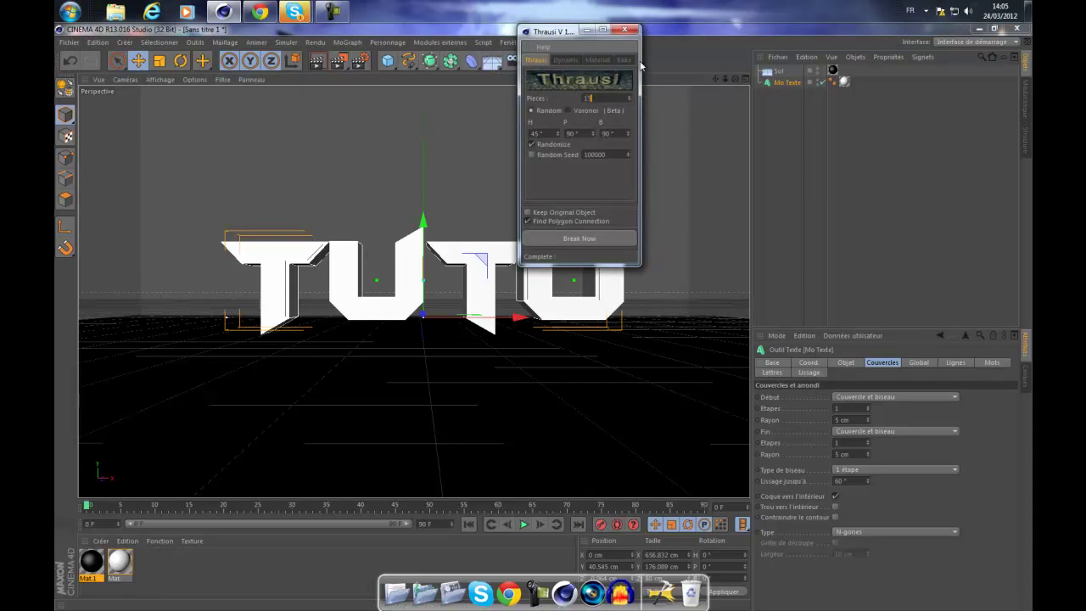
click(582, 241)
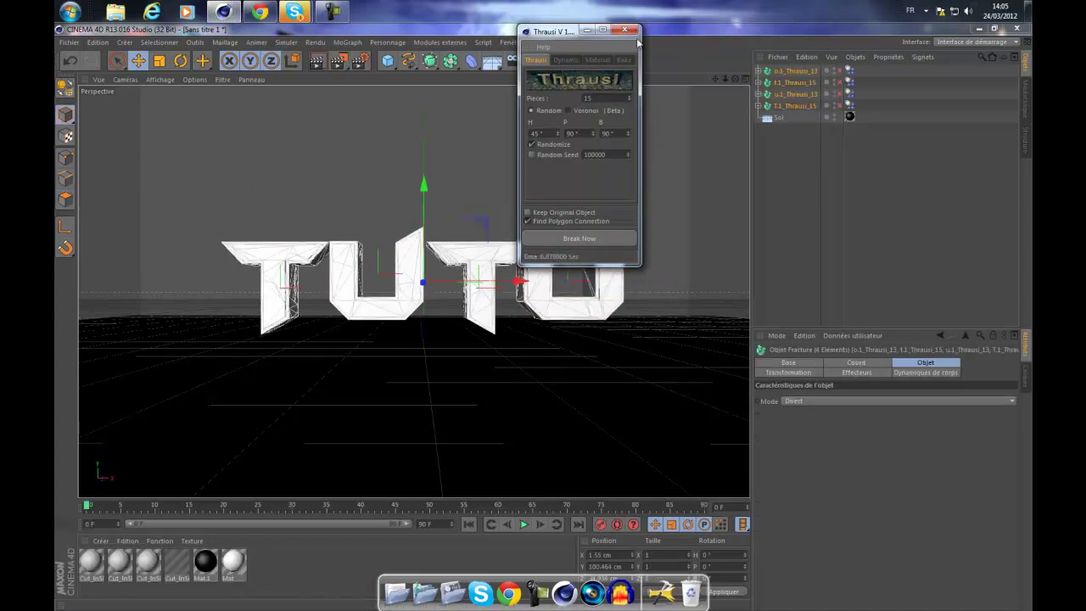
Step: Group the four fractured letter objects under one null object and expand the group
right_click(782, 94)
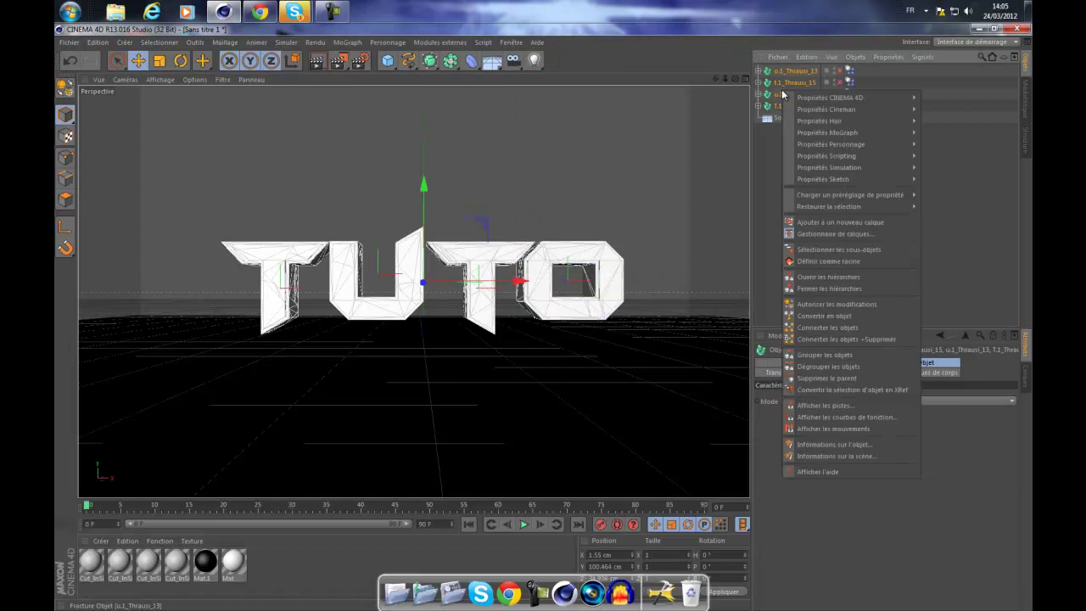
click(798, 355)
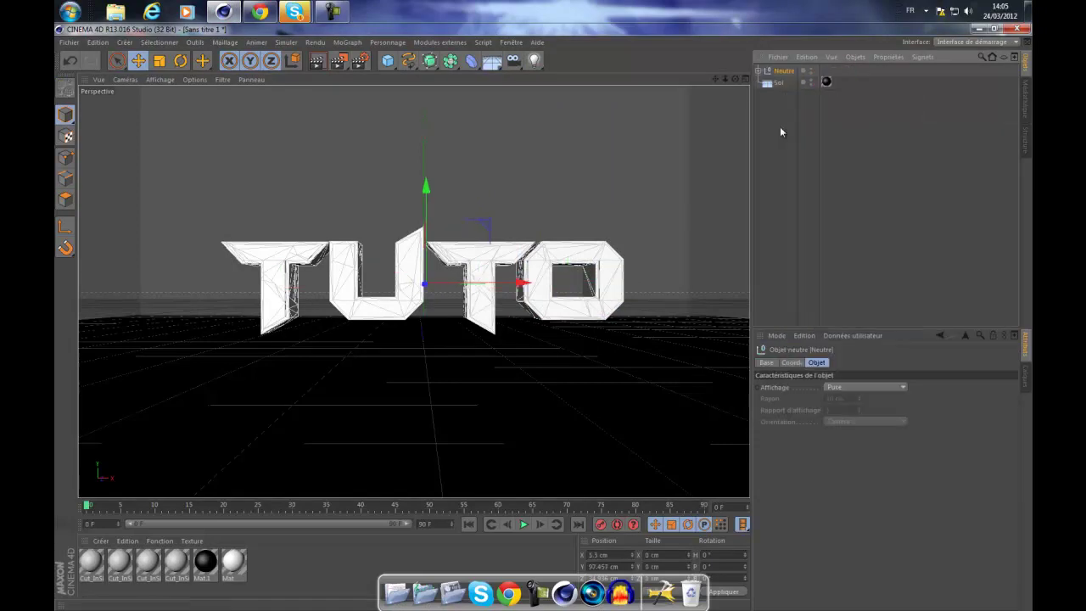
click(759, 71)
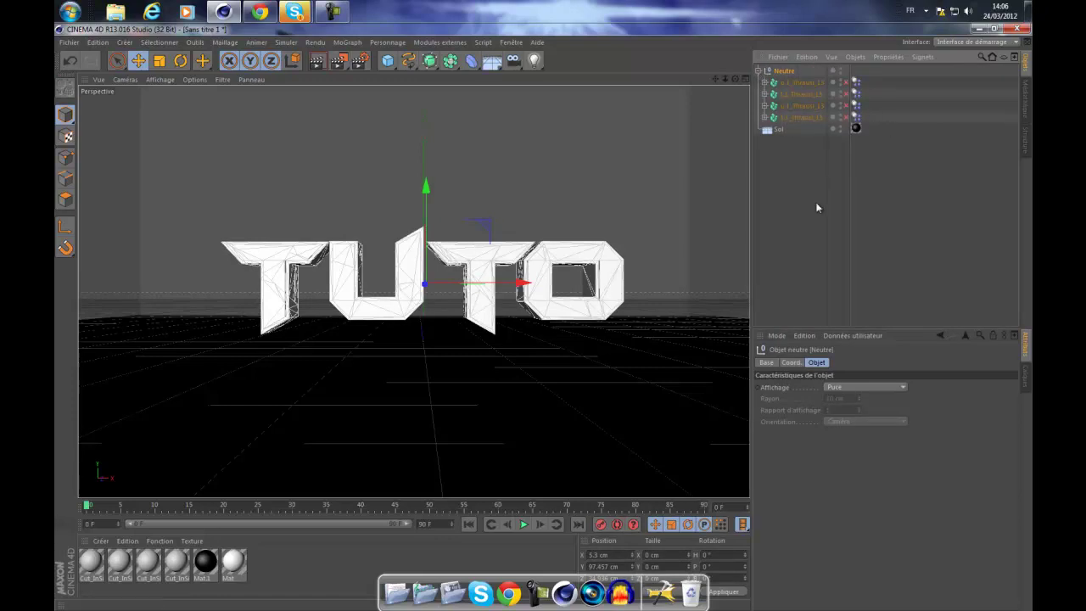
click(758, 72)
click(759, 72)
Step: Set the body dynamics of all four fractured letters to trigger on collision (Sur collision)
drag(756, 83, 787, 127)
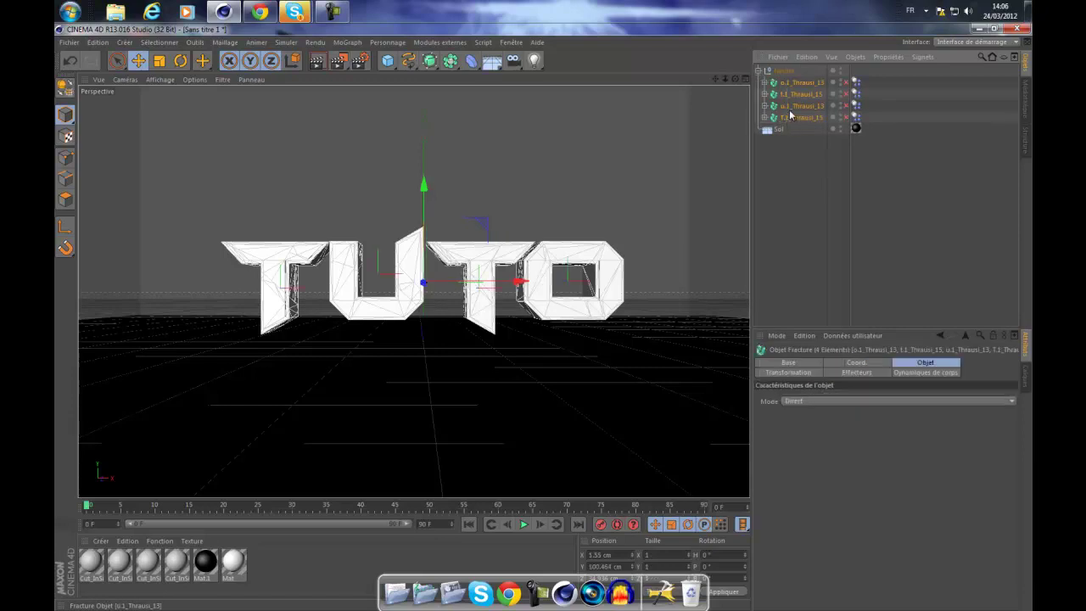
click(926, 373)
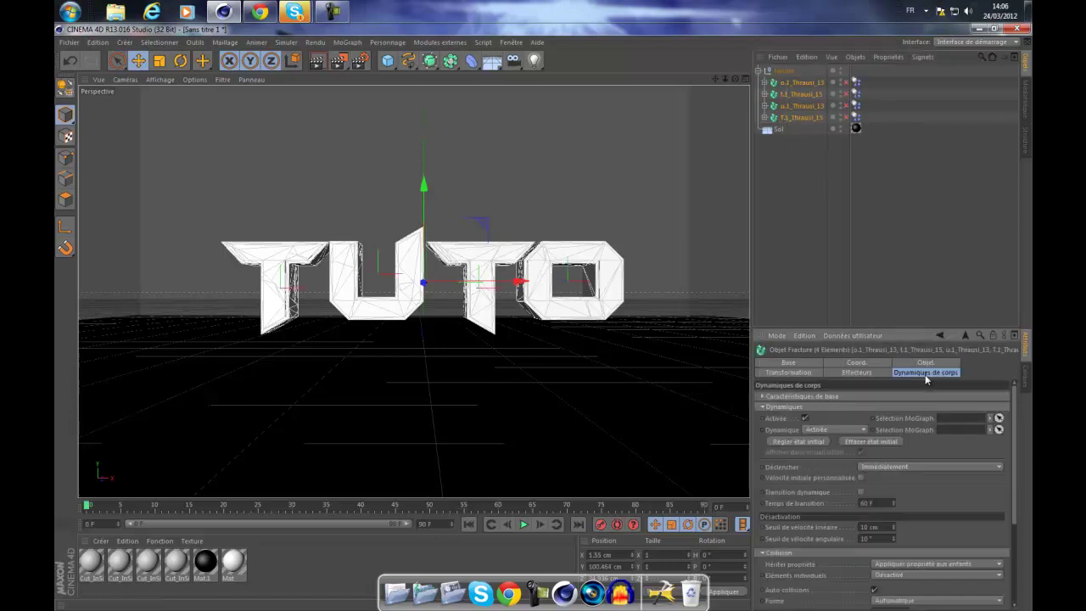
click(896, 465)
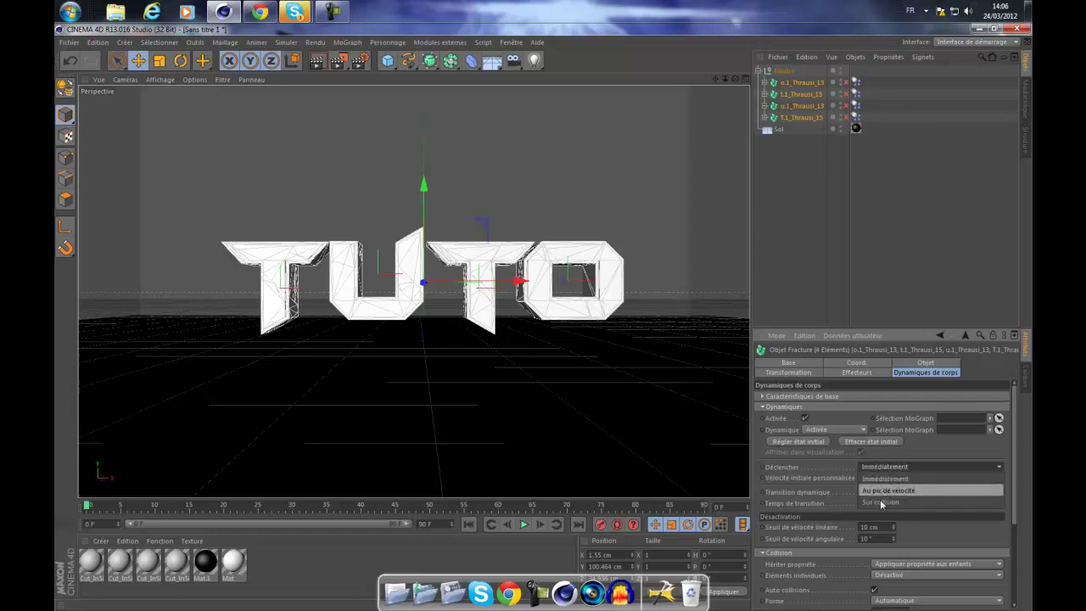
click(882, 503)
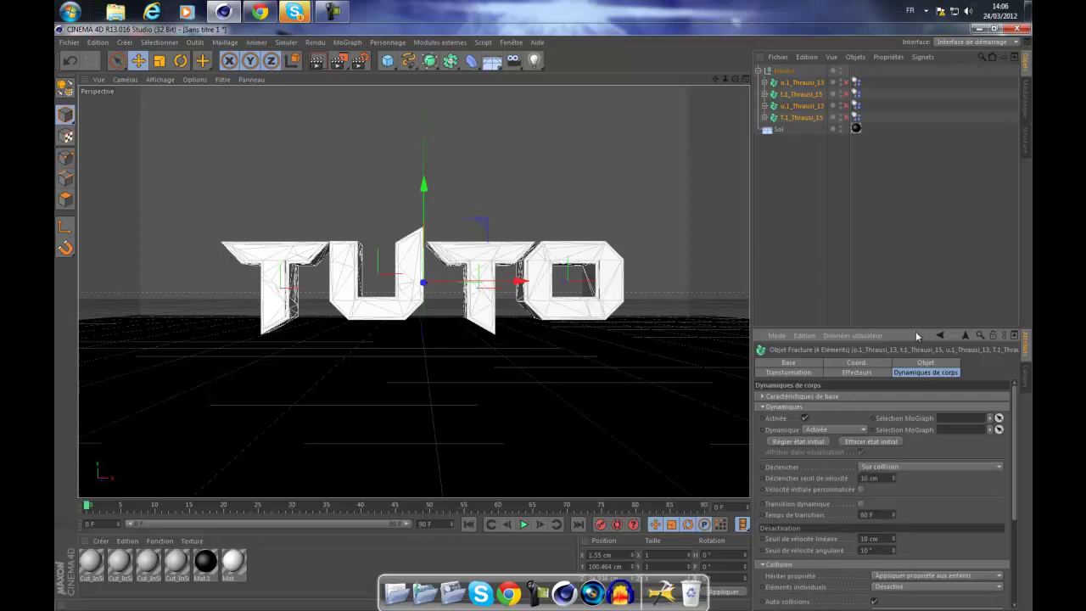
Step: Collapse the null group, play the animation to check the collision-triggered letters, and return to the first frame
click(787, 172)
click(760, 71)
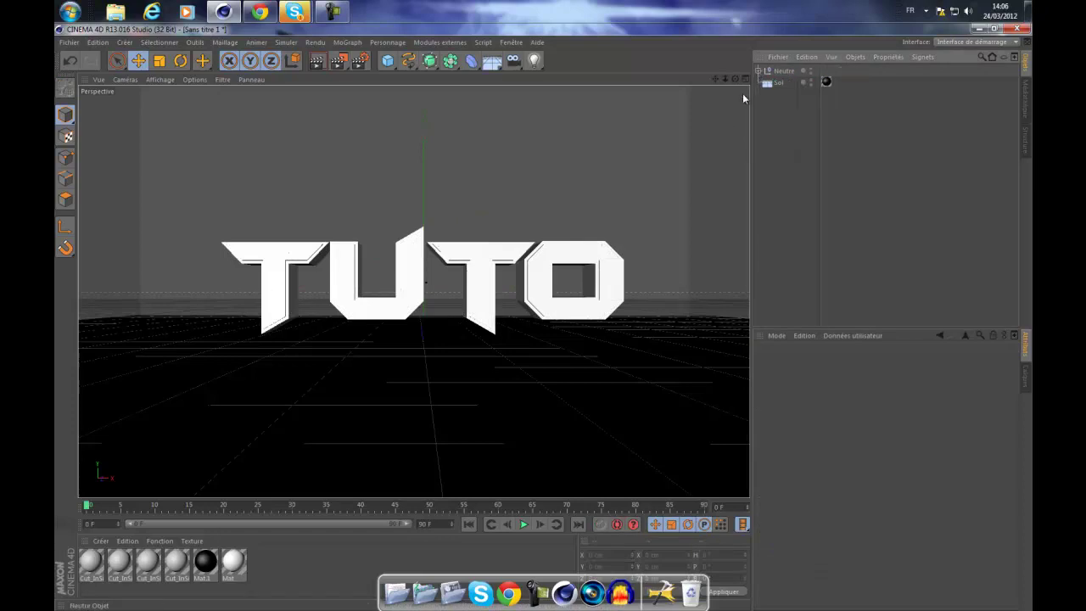
click(524, 525)
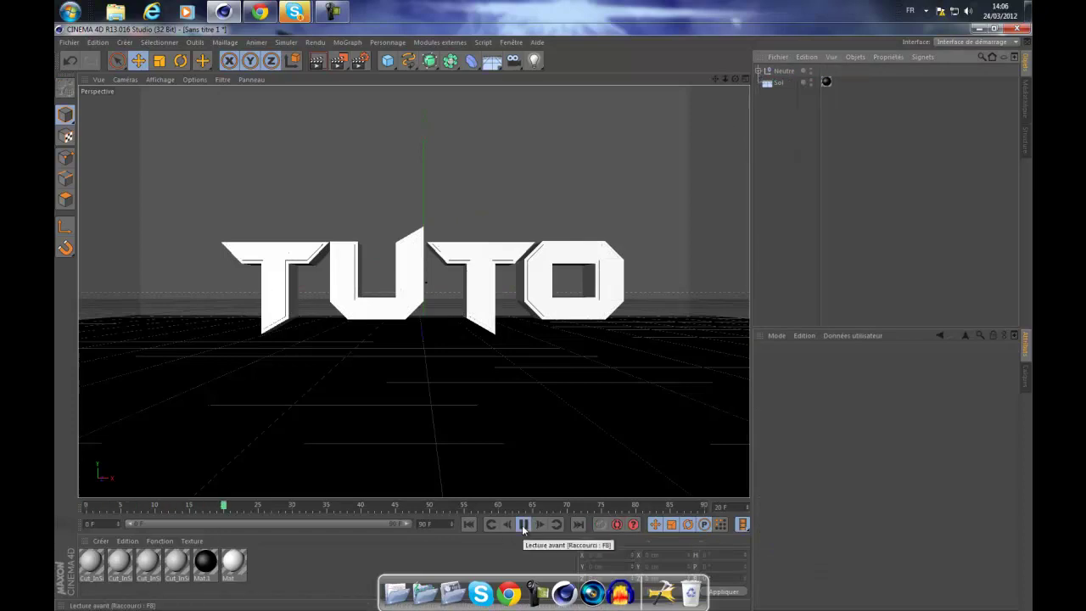
click(524, 526)
click(468, 525)
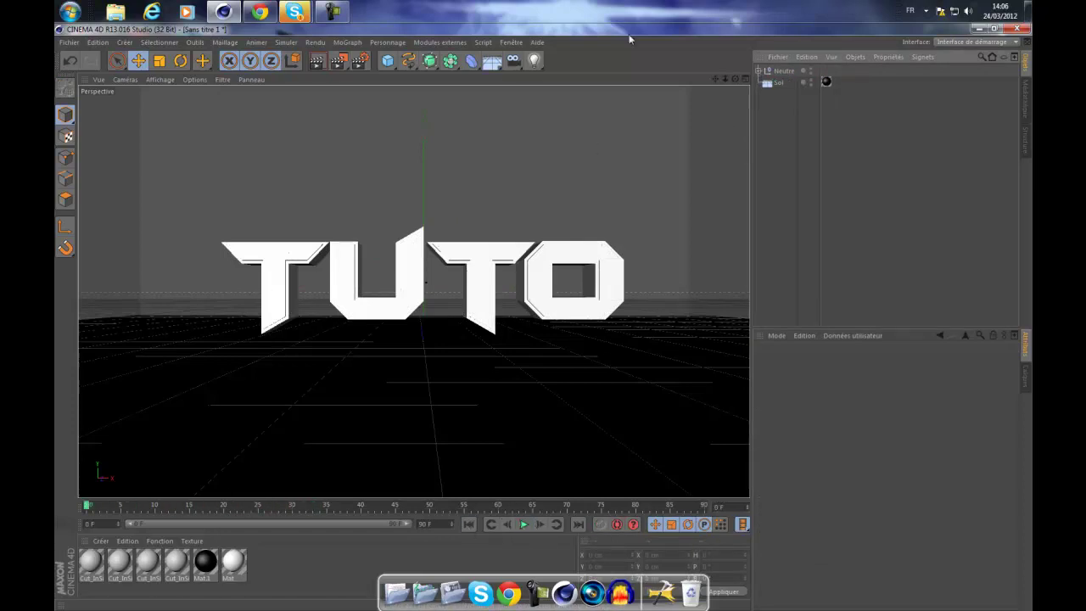
Step: Remove the duplicate Cut_InSide materials from the scene
drag(715, 78, 578, 203)
right_click(171, 574)
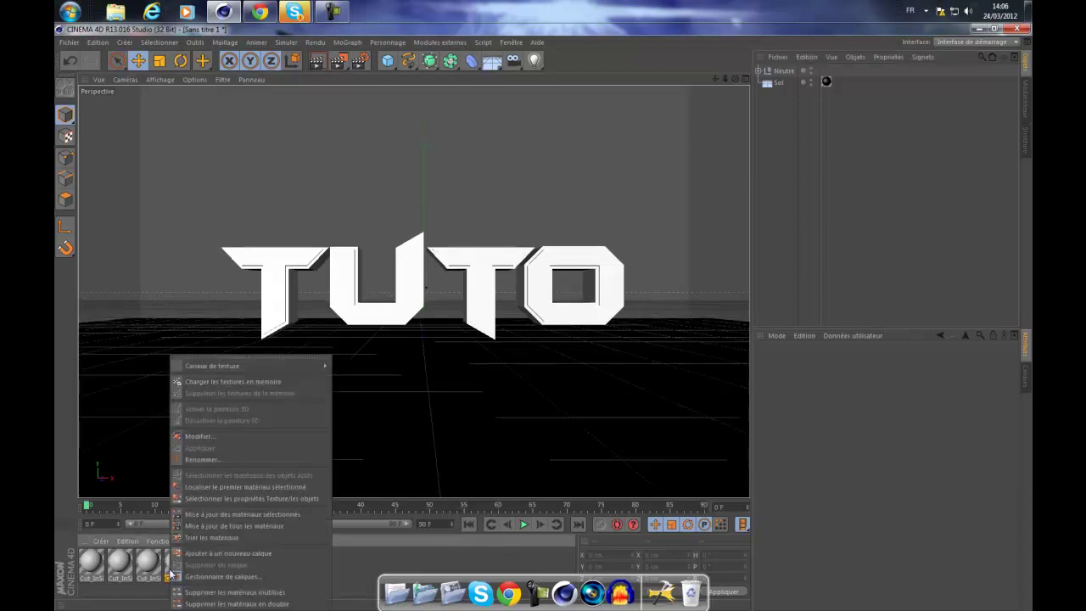
click(195, 592)
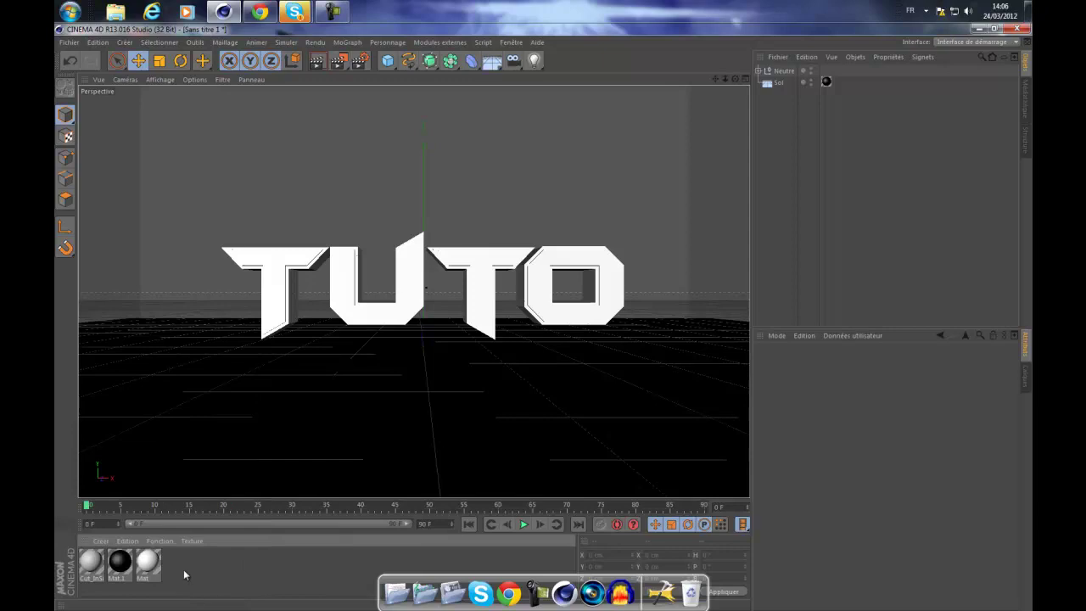
Step: Change the colour of the Cut_InSide material to pure red (R 255, V 0, B 0)
click(96, 577)
click(127, 575)
click(150, 573)
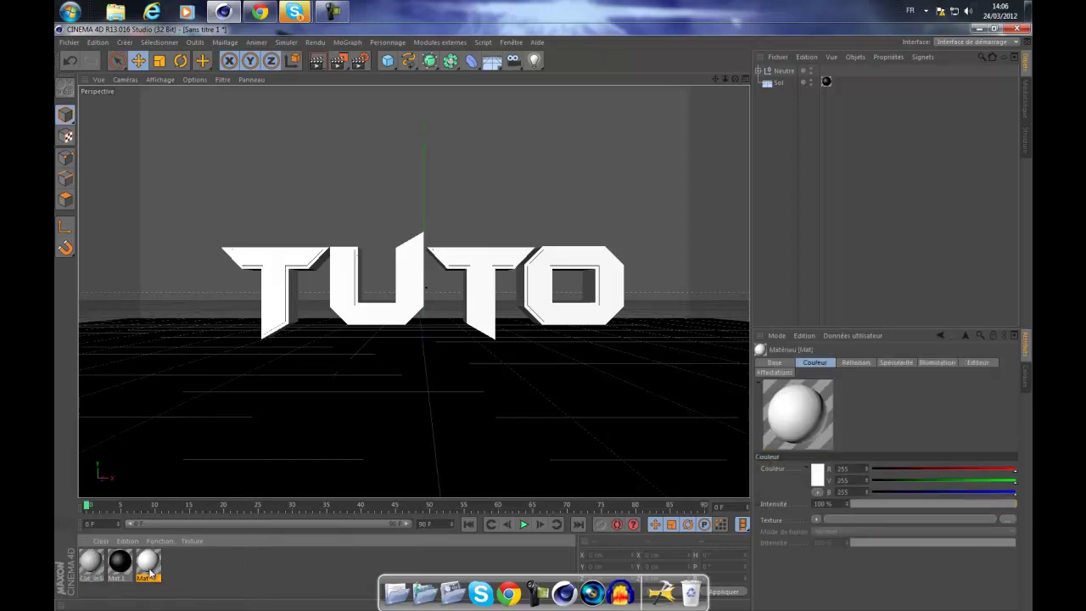
double_click(98, 560)
drag(550, 123, 303, 127)
drag(430, 146, 399, 146)
click(555, 75)
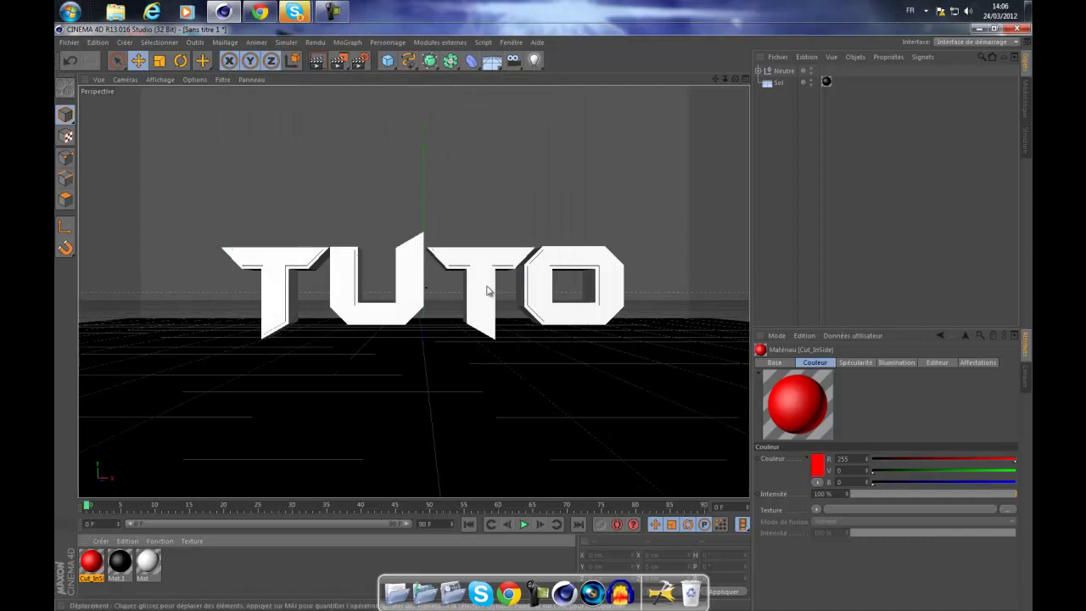
Step: Set the dynamics trigger of all four fractured letters to Immédiatement, play the simulation and return to the first frame
click(786, 71)
click(759, 73)
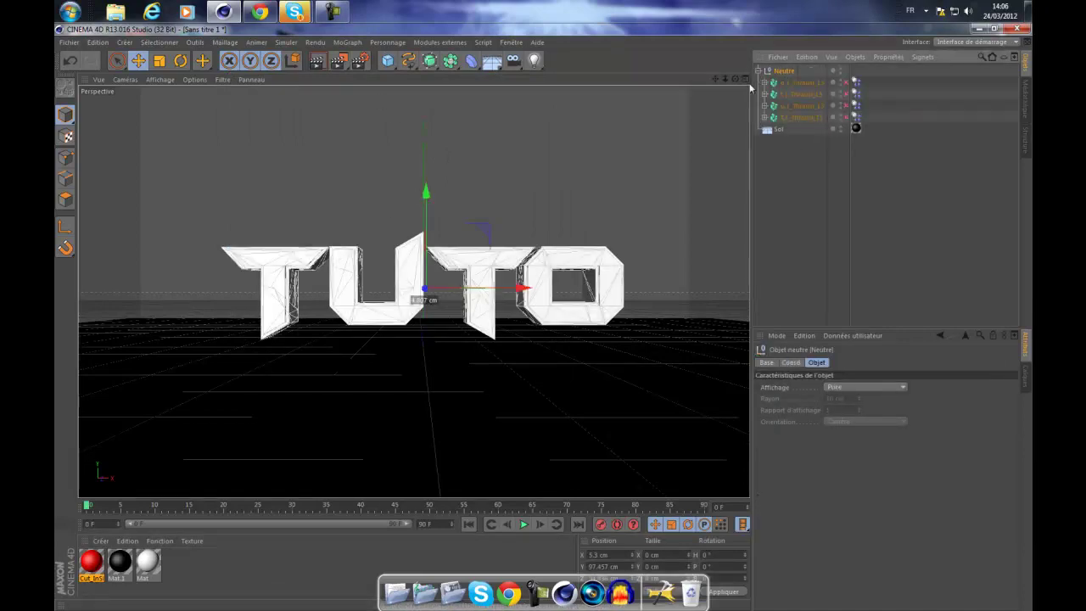
drag(758, 121, 798, 78)
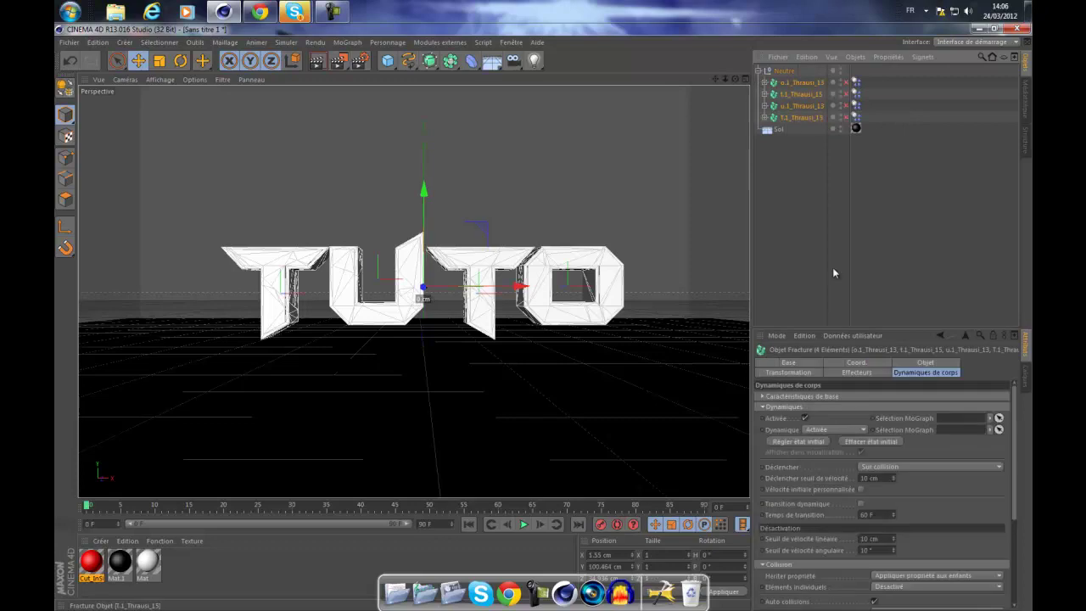
click(871, 467)
click(882, 479)
click(841, 245)
click(525, 525)
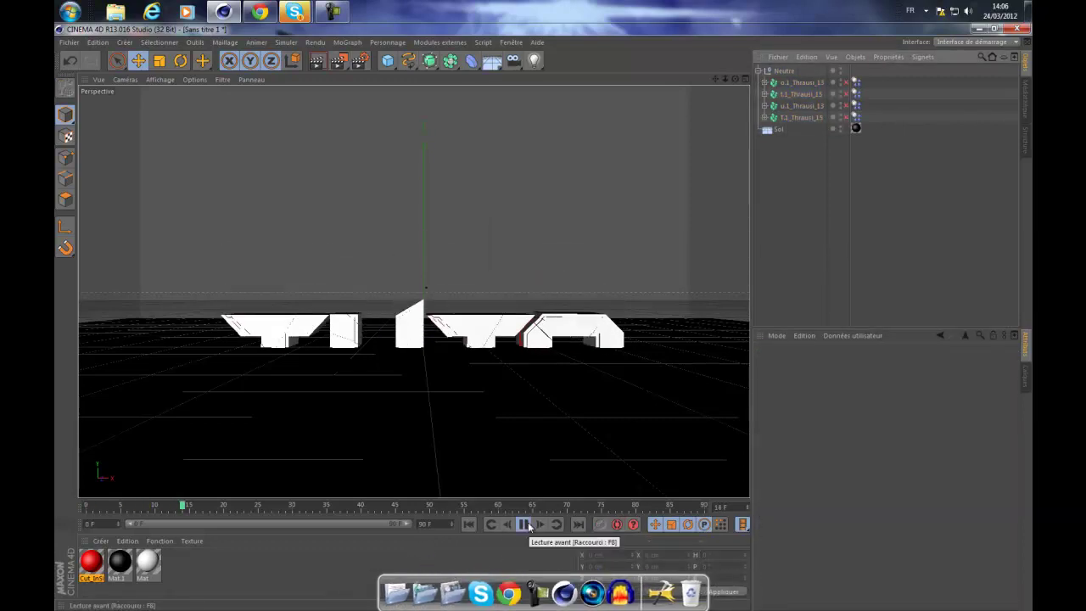
click(491, 526)
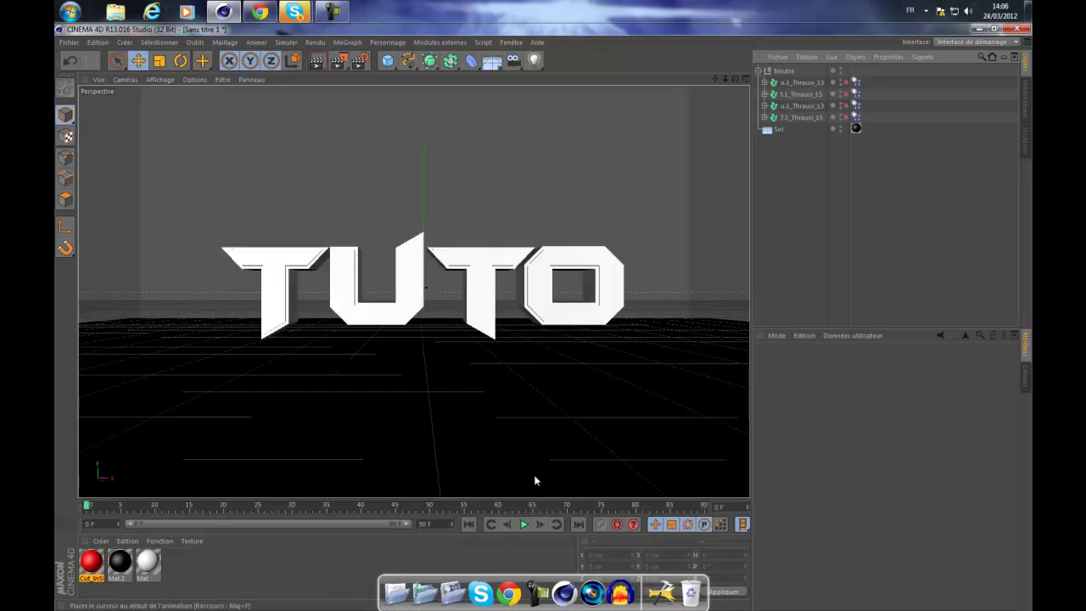
Step: Add a Corps collision simulation tag to the Sol floor object
right_click(778, 132)
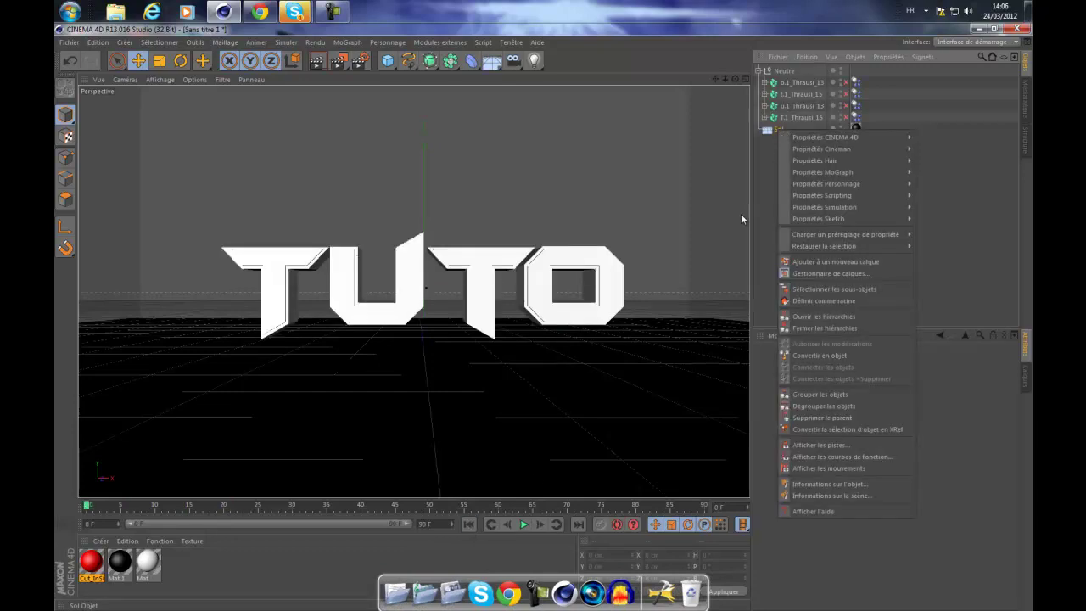
mouse_move(809, 205)
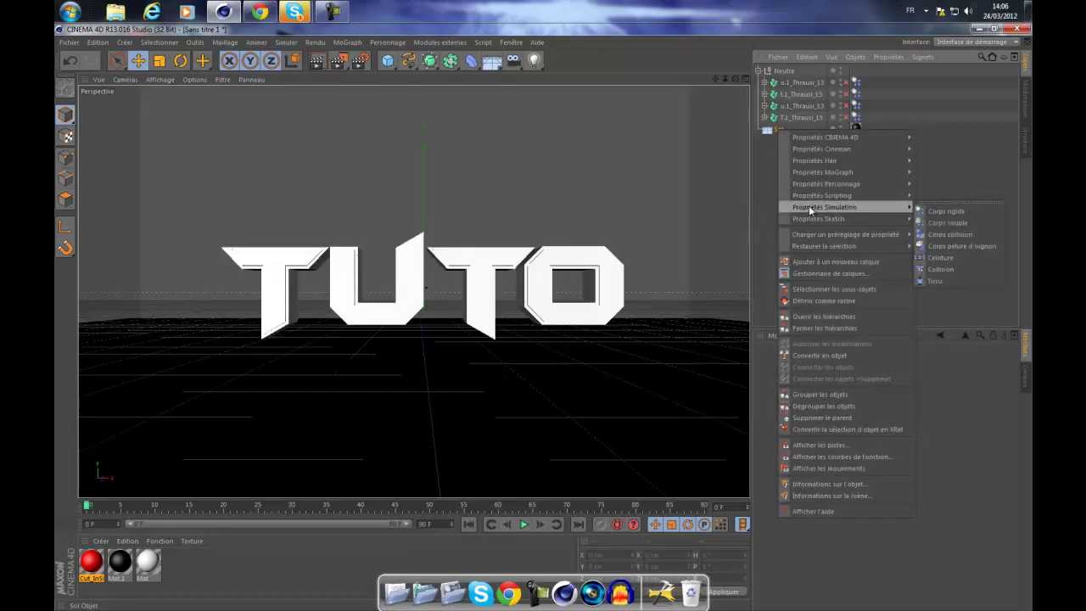
click(946, 211)
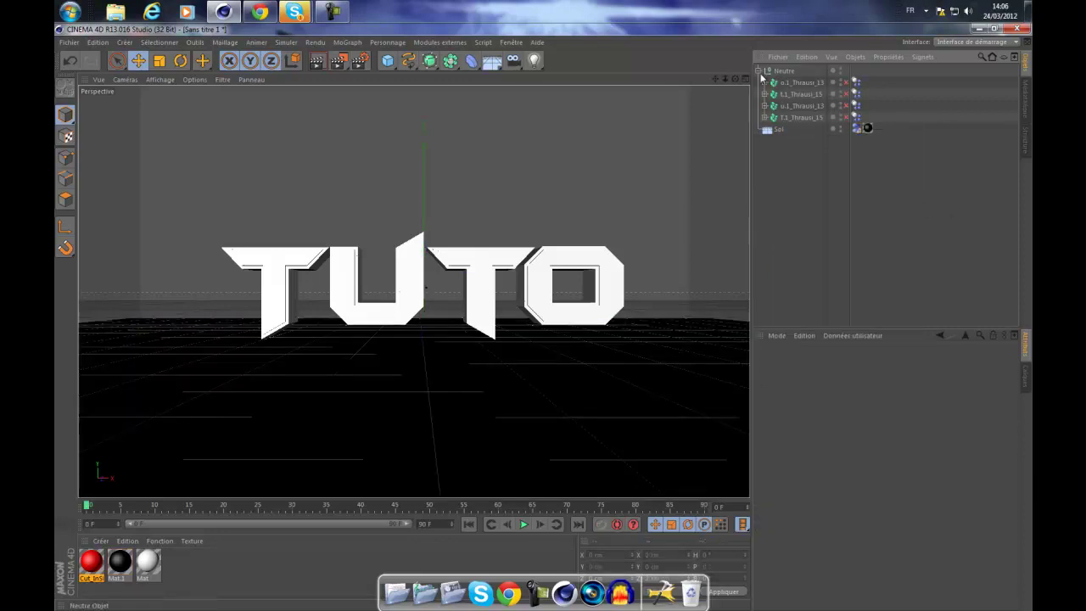
Step: Play the simulation partway, preview-render the shattered pieces in the viewport, and return to the first frame
click(524, 524)
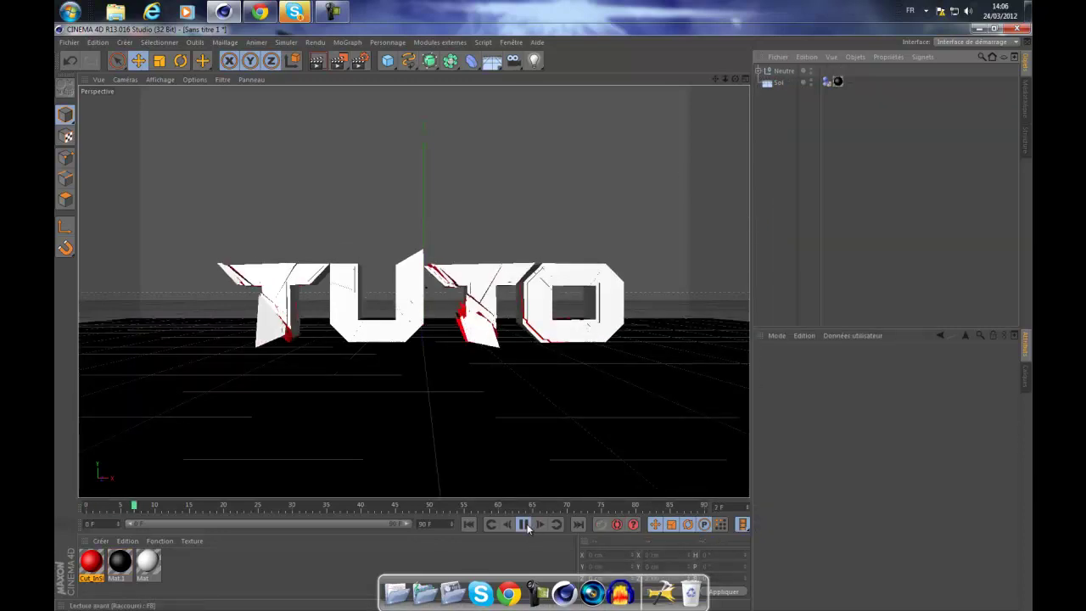
click(523, 525)
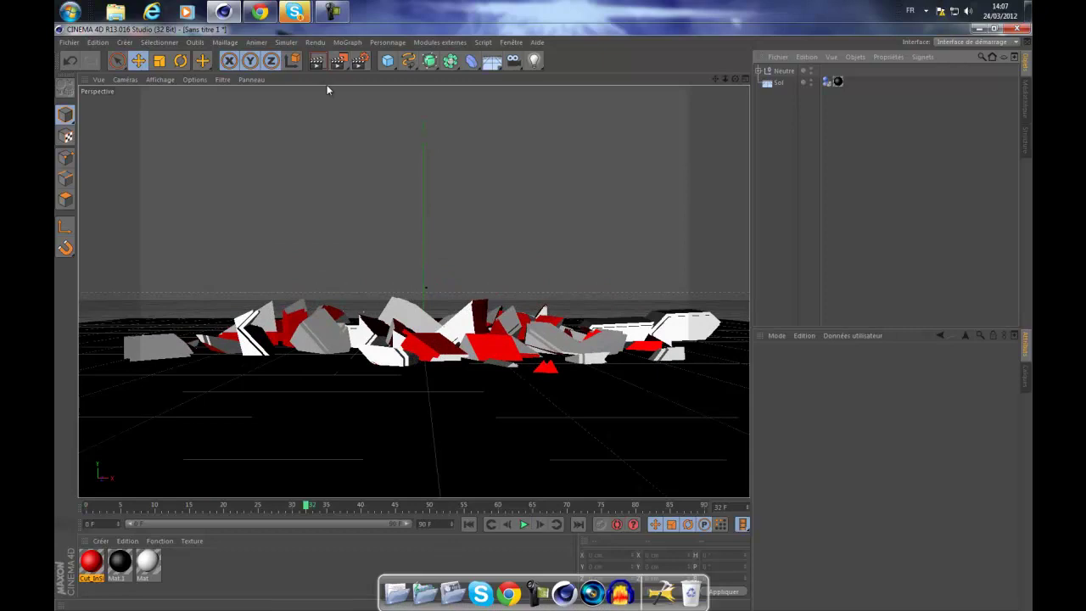
click(319, 62)
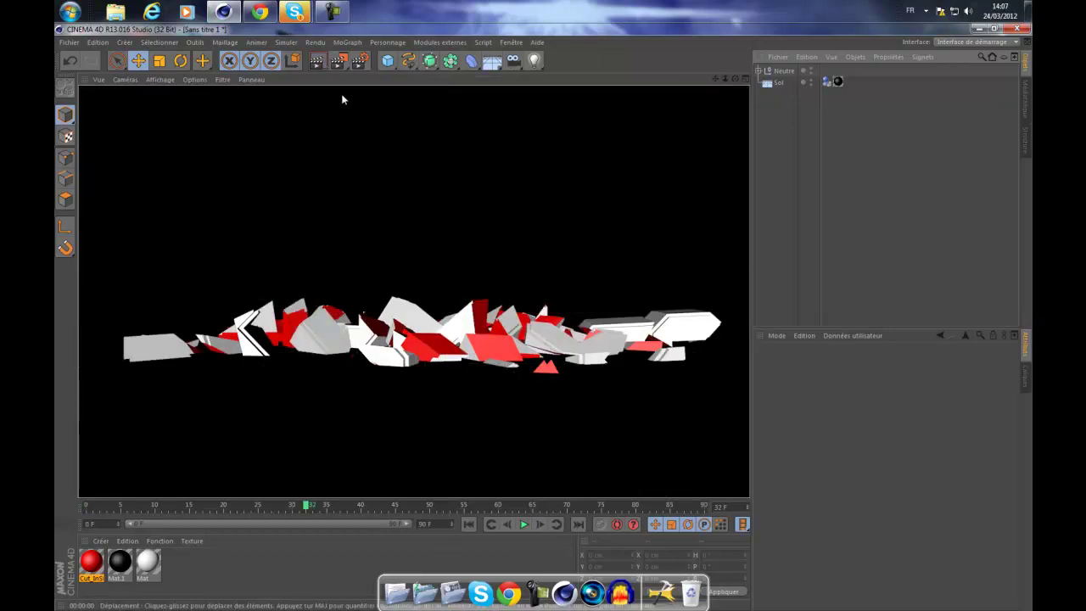
click(458, 151)
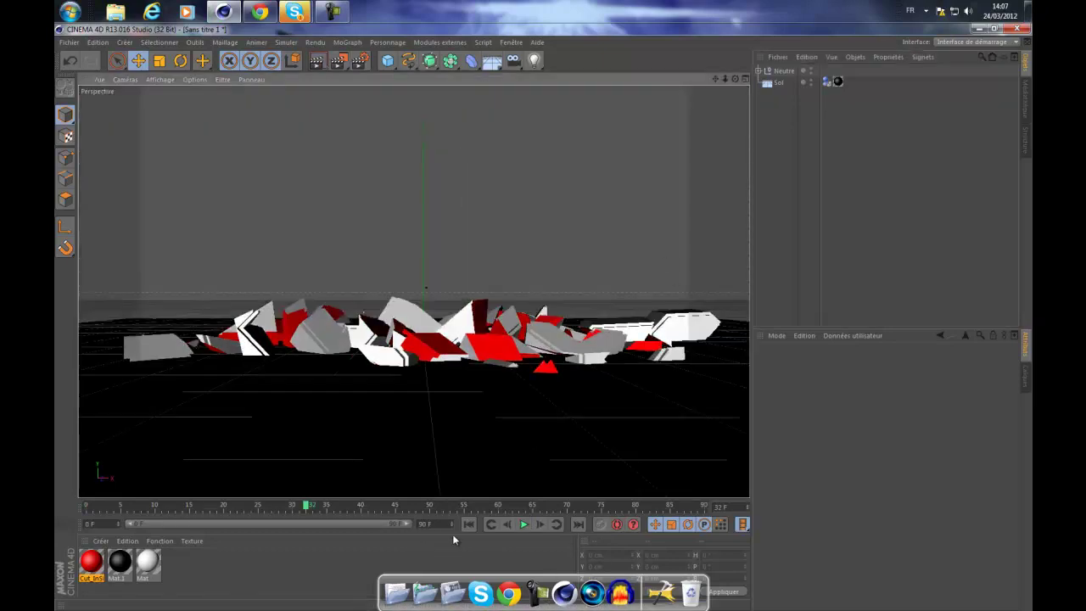
click(469, 524)
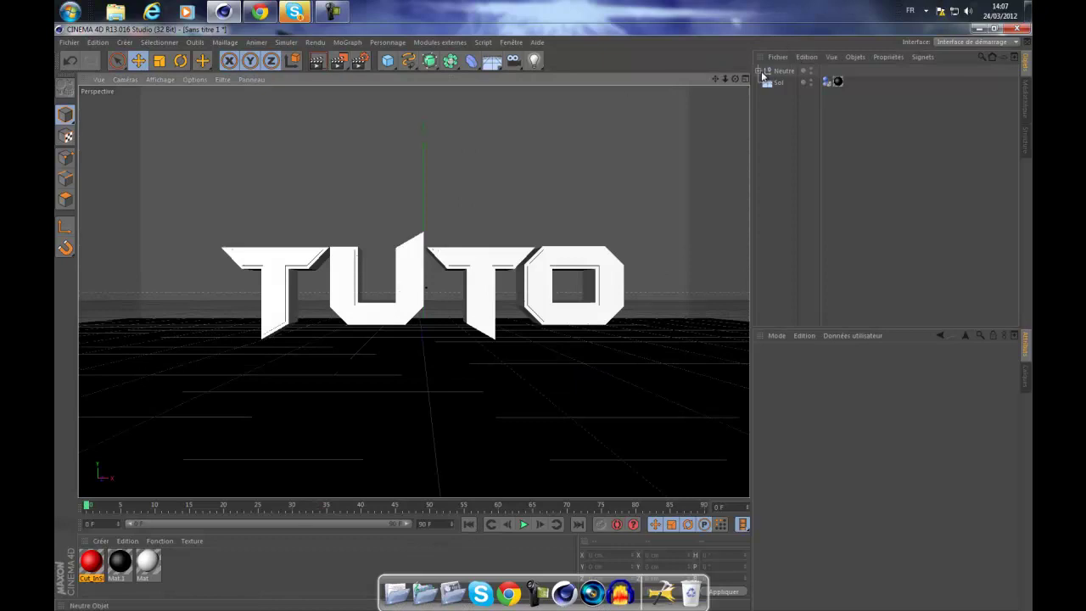
Step: Set the dynamics trigger of all four fractured letters back to Sur collision and collapse the group
click(755, 94)
click(759, 71)
drag(758, 76, 798, 135)
click(884, 468)
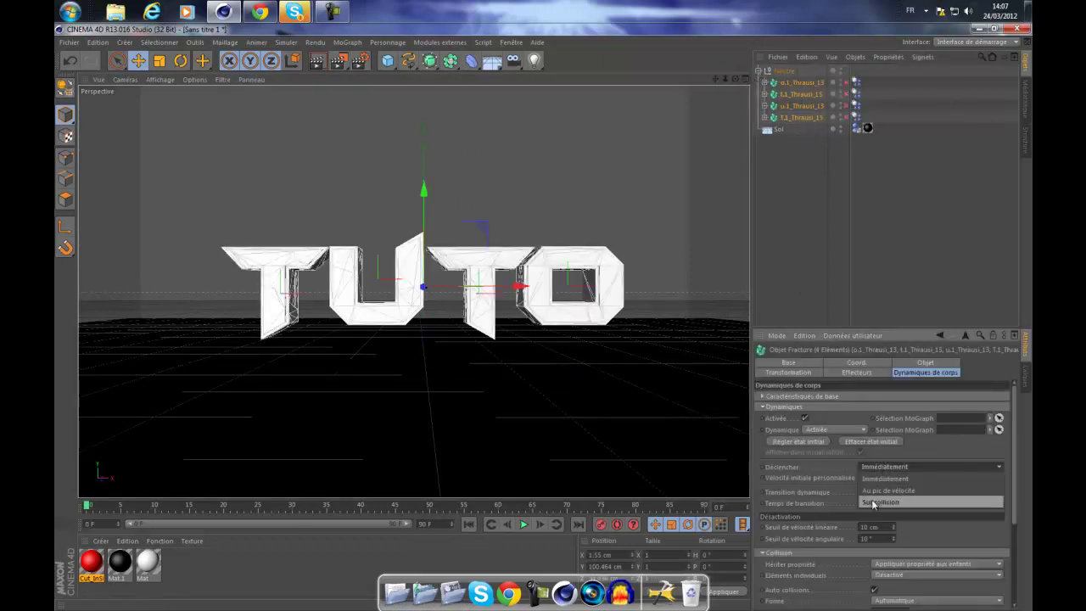
click(874, 502)
click(837, 239)
click(758, 71)
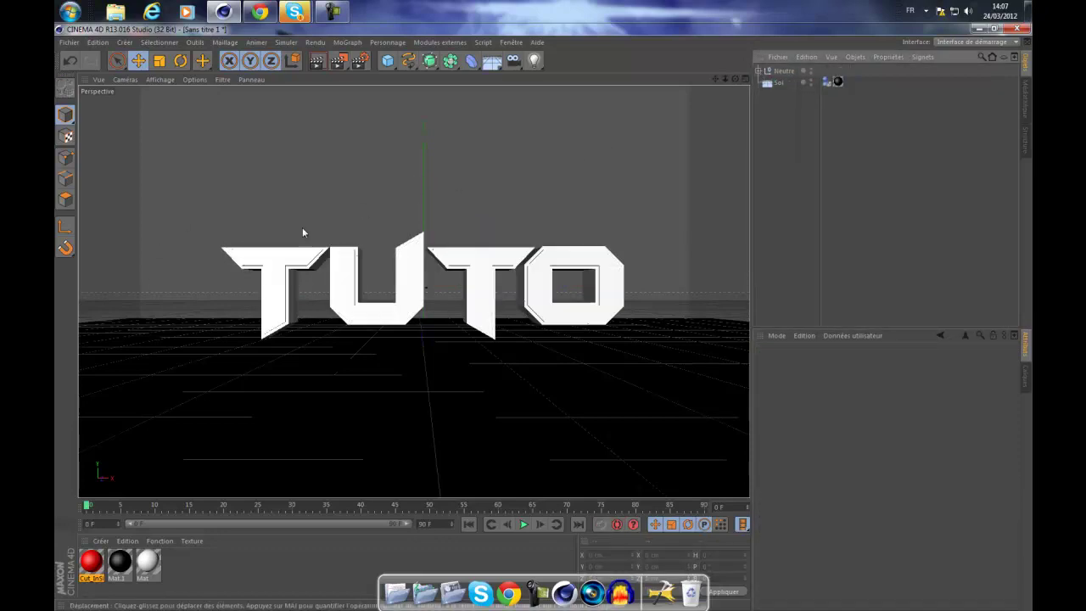
Step: Lower the four fractured letters along the Y axis to about 86.6 cm, closer to the floor
click(466, 252)
click(532, 200)
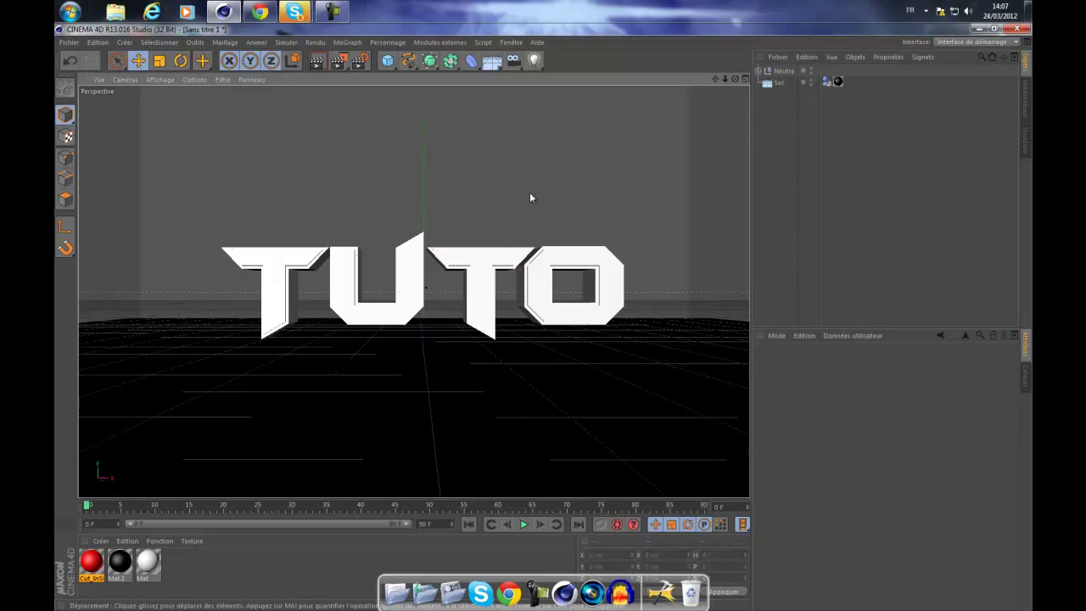
click(758, 71)
drag(756, 78, 785, 124)
drag(425, 196, 424, 205)
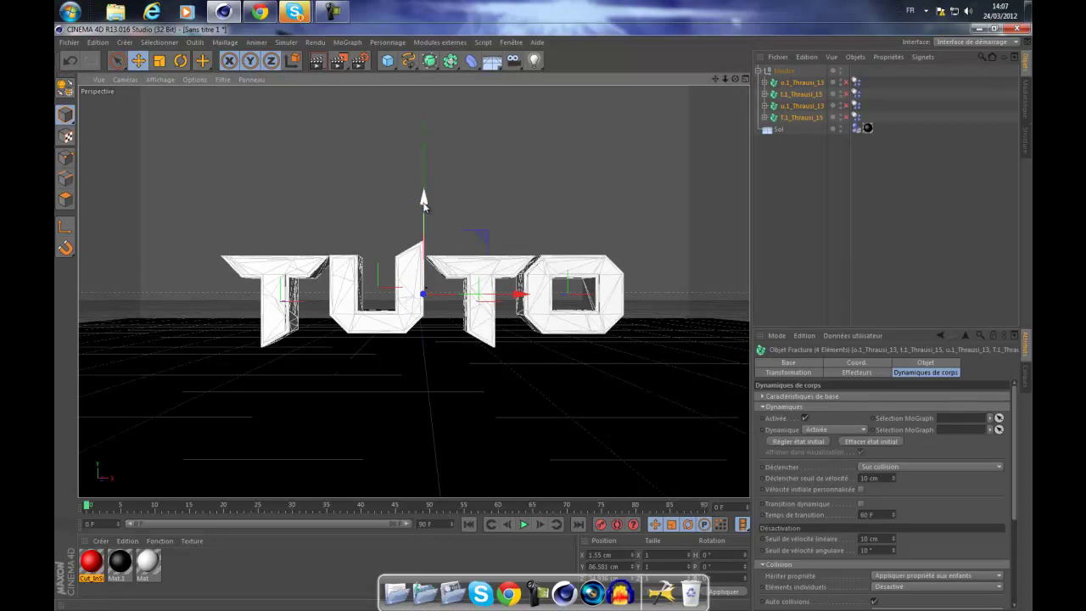
click(780, 144)
click(758, 73)
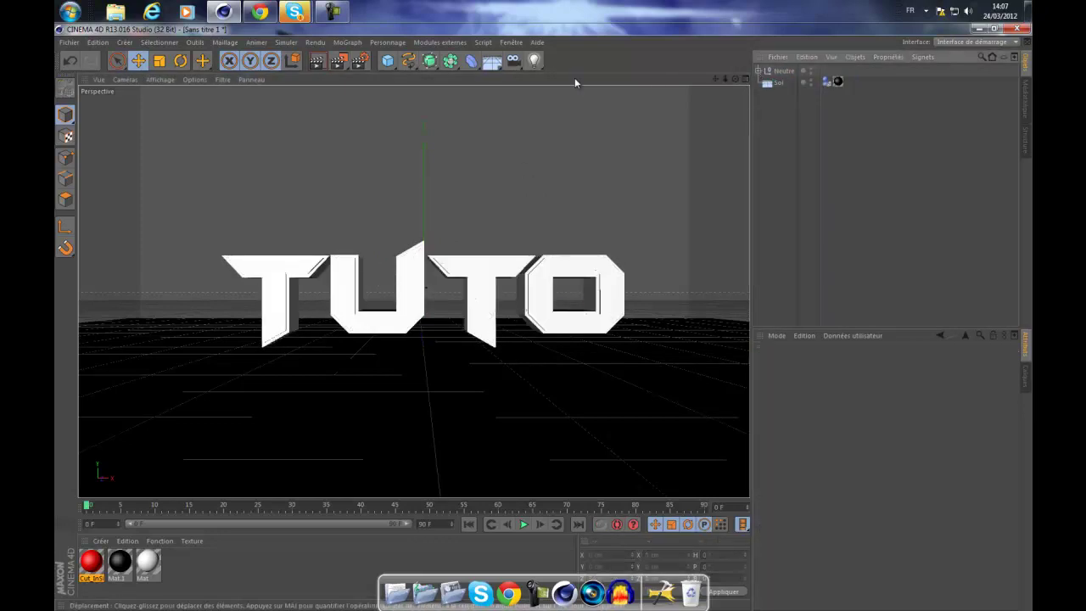
Step: Add a MoGraph text object (Mo Texte) and set its text alignment to Centré
click(428, 44)
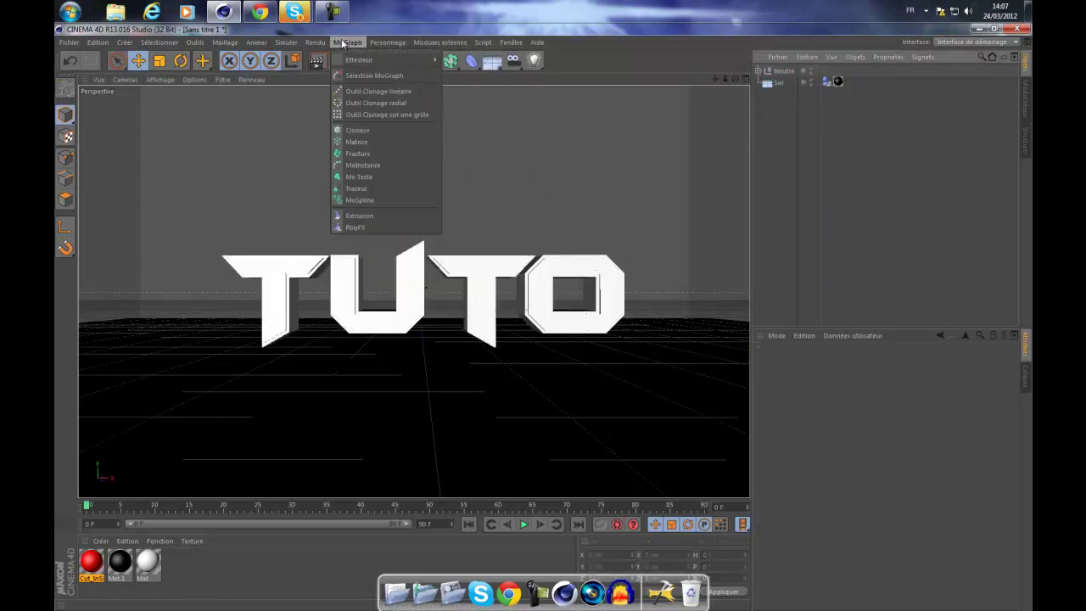
click(350, 180)
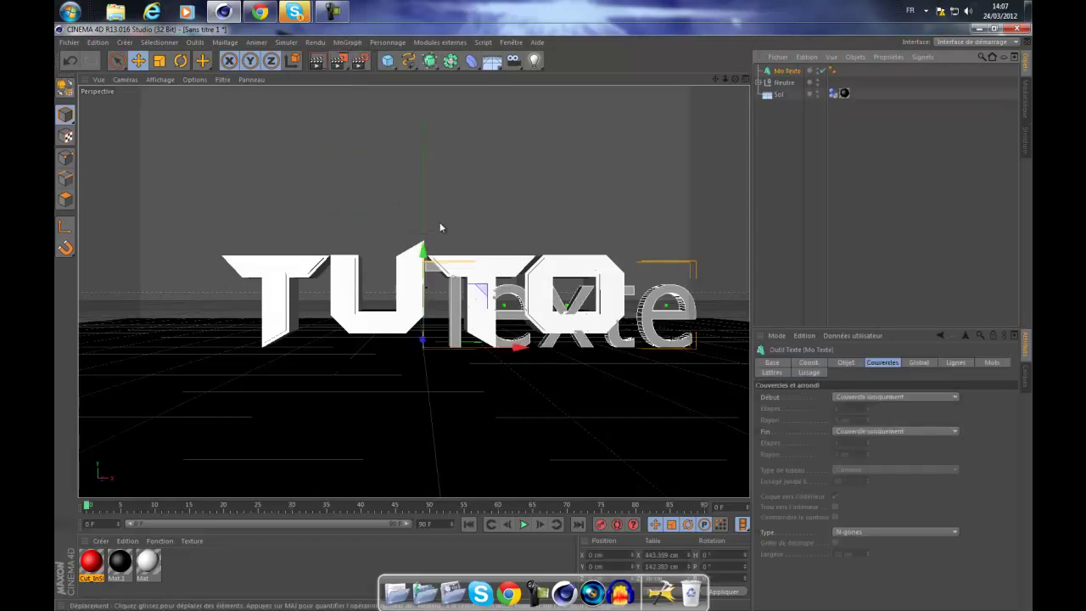
click(847, 368)
click(840, 488)
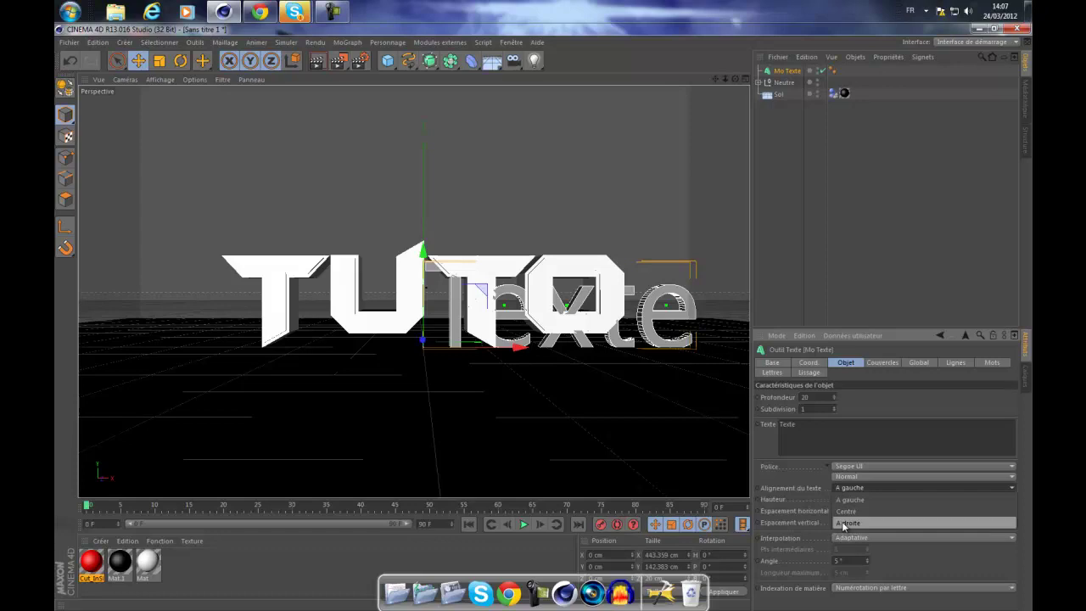
click(846, 510)
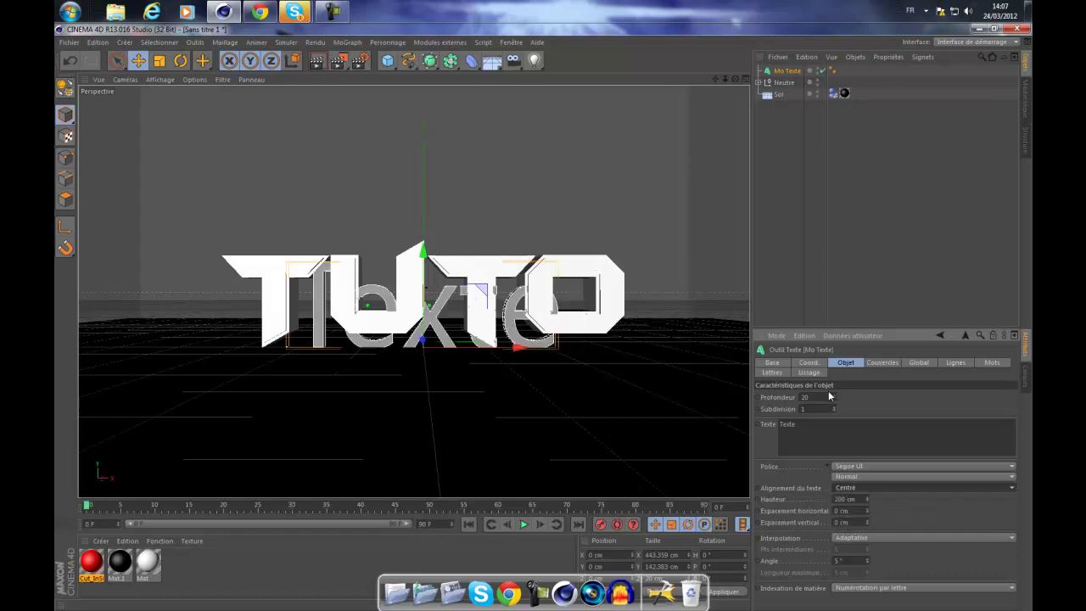
Step: Set the Mo Texte object's depth to 35 and its height to 100 cm
drag(834, 398, 835, 392)
drag(865, 493, 867, 499)
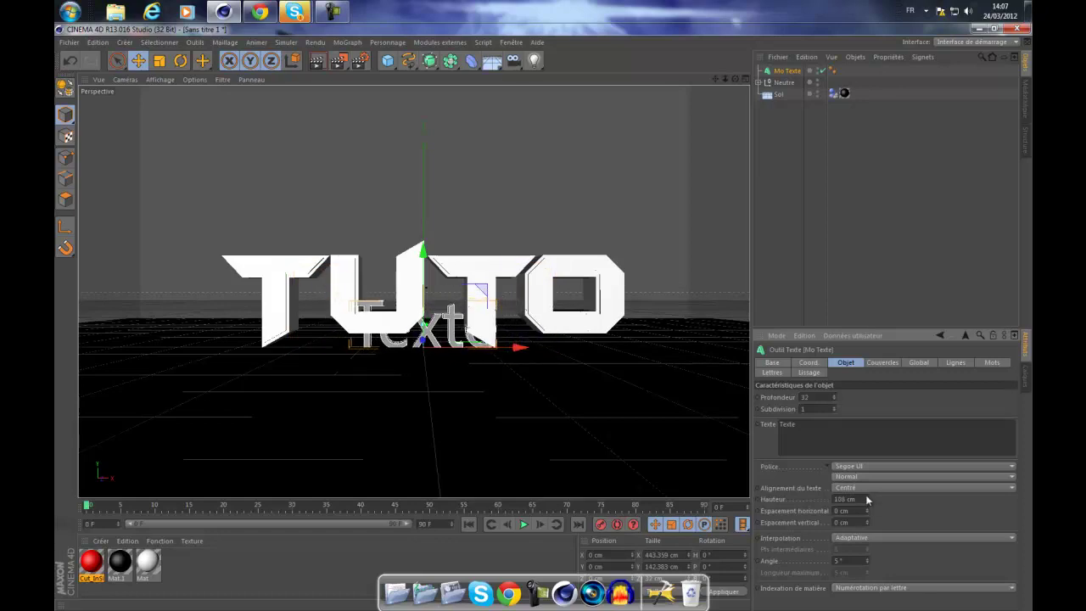
double_click(814, 397)
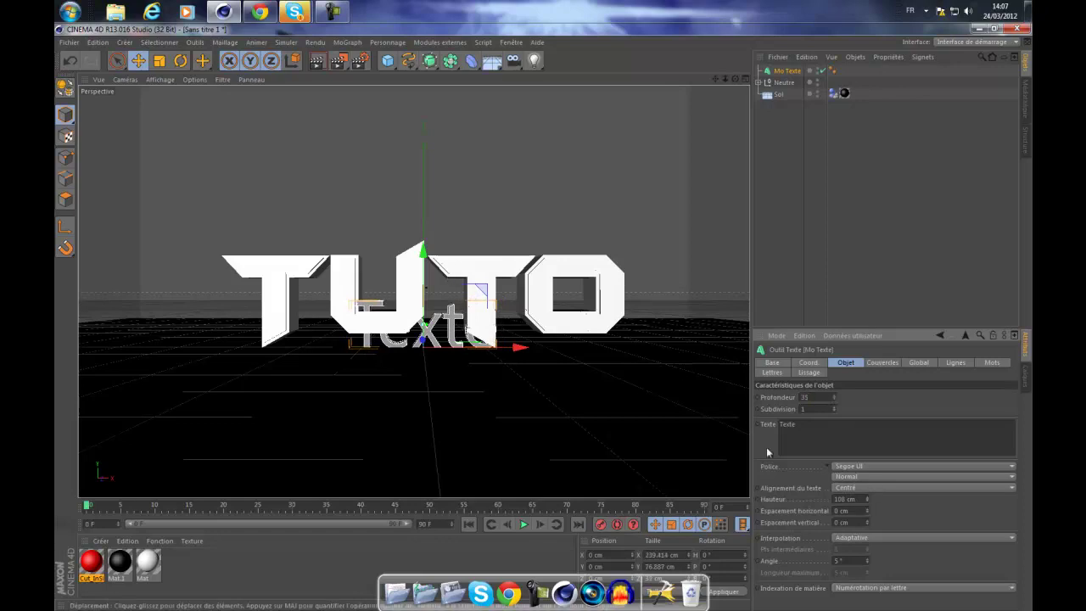
double_click(864, 501)
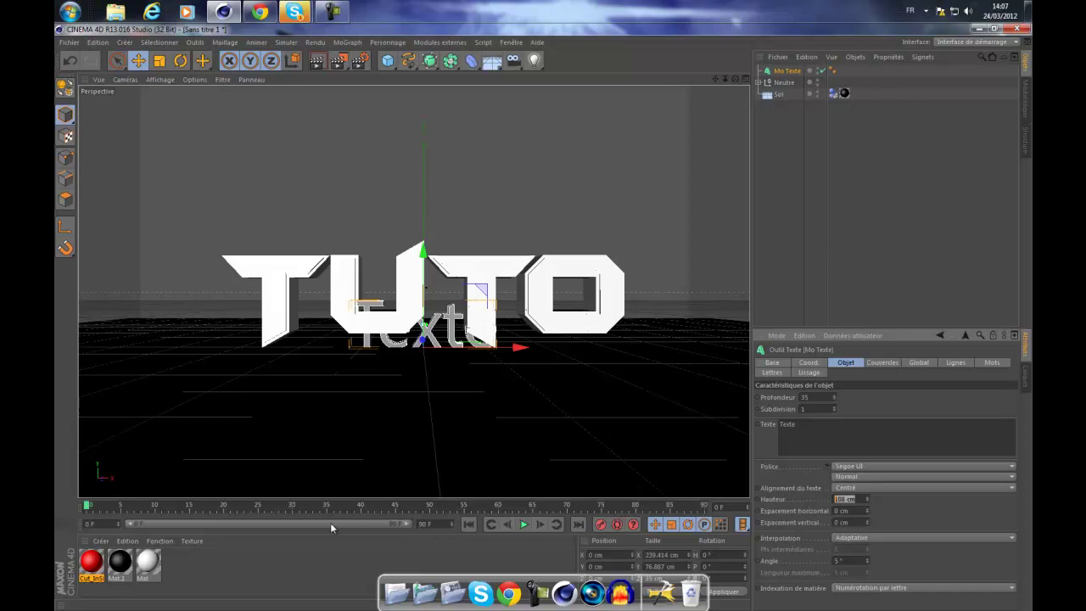
text(100)
key(Return)
Step: Move the Mo Texte above the last letters of TUTO, to about X 265.6 cm and Y 159.2 cm, and change its text to "By TSTutoriels"
drag(517, 347, 661, 363)
drag(565, 253, 573, 158)
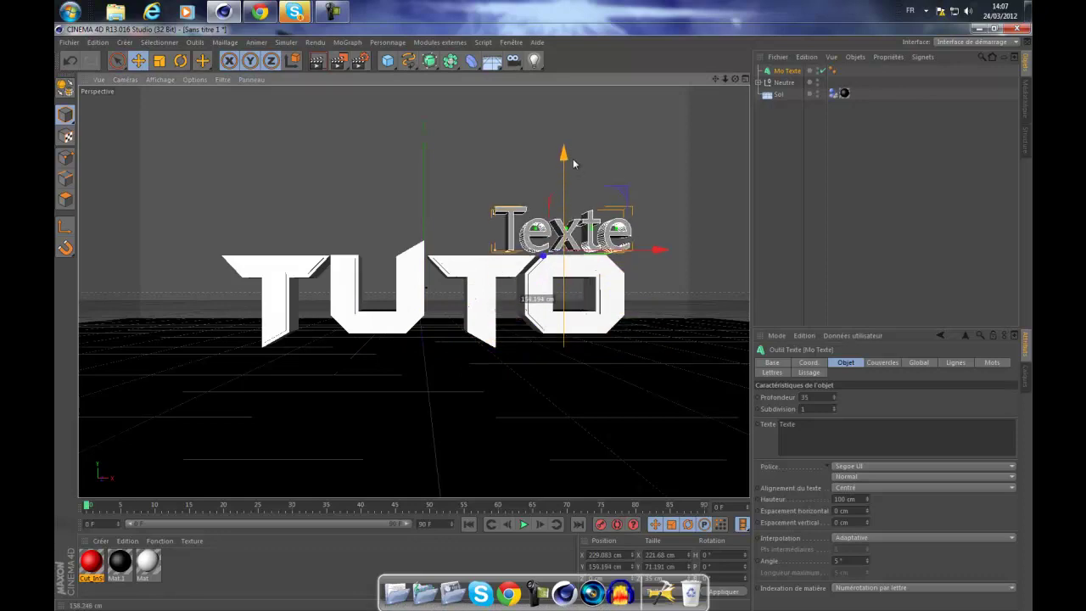
click(573, 161)
click(602, 225)
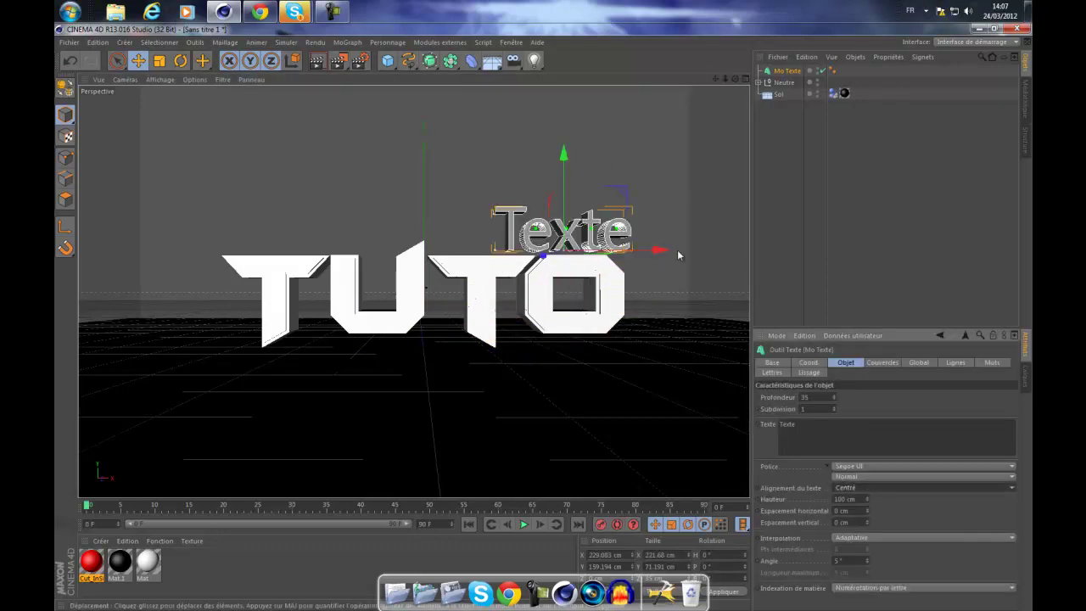
drag(702, 266, 550, 321)
click(809, 431)
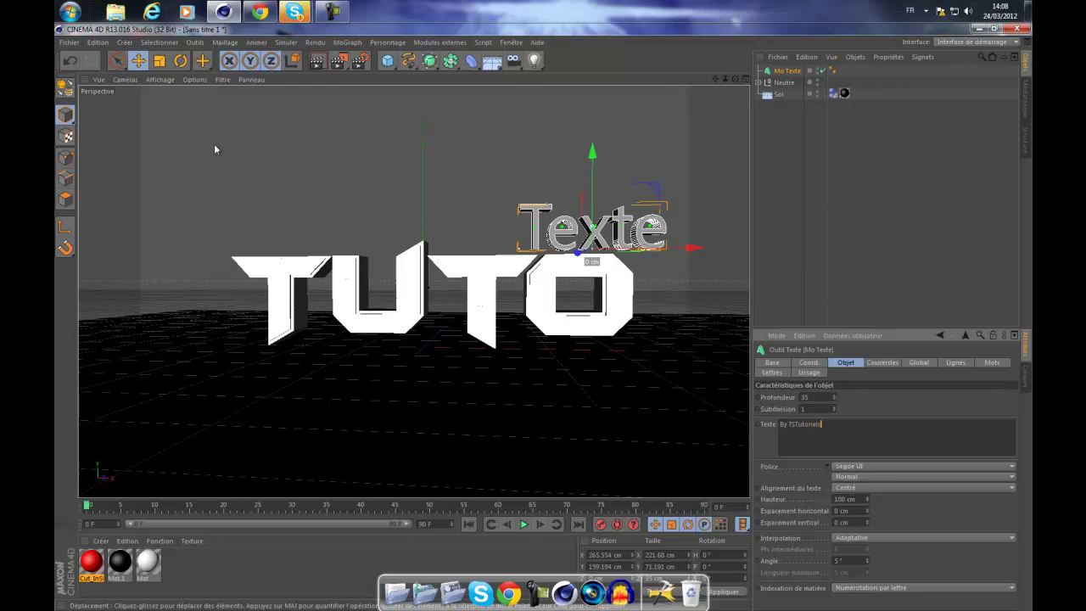
click(797, 258)
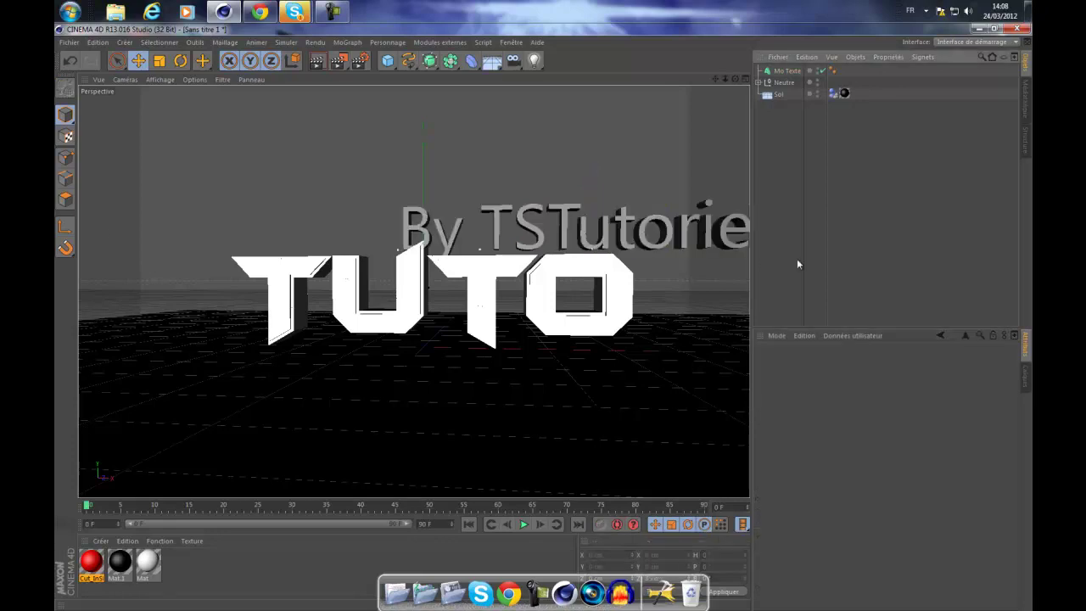
Step: Replace the Mo Texte object's text with "Intro"
click(786, 70)
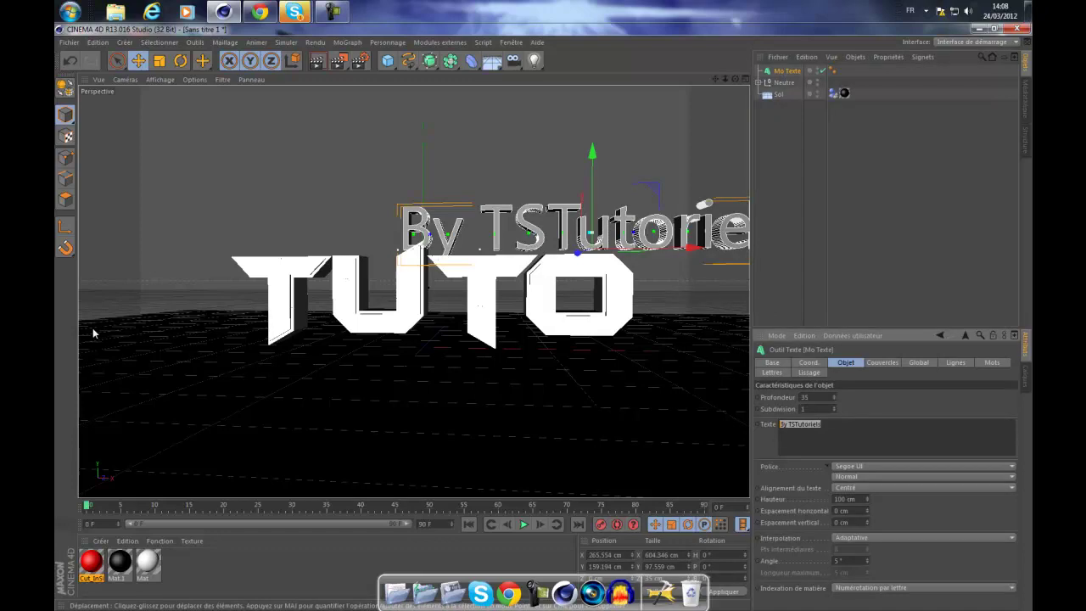
key(BackSpace)
text(Intro)
click(677, 229)
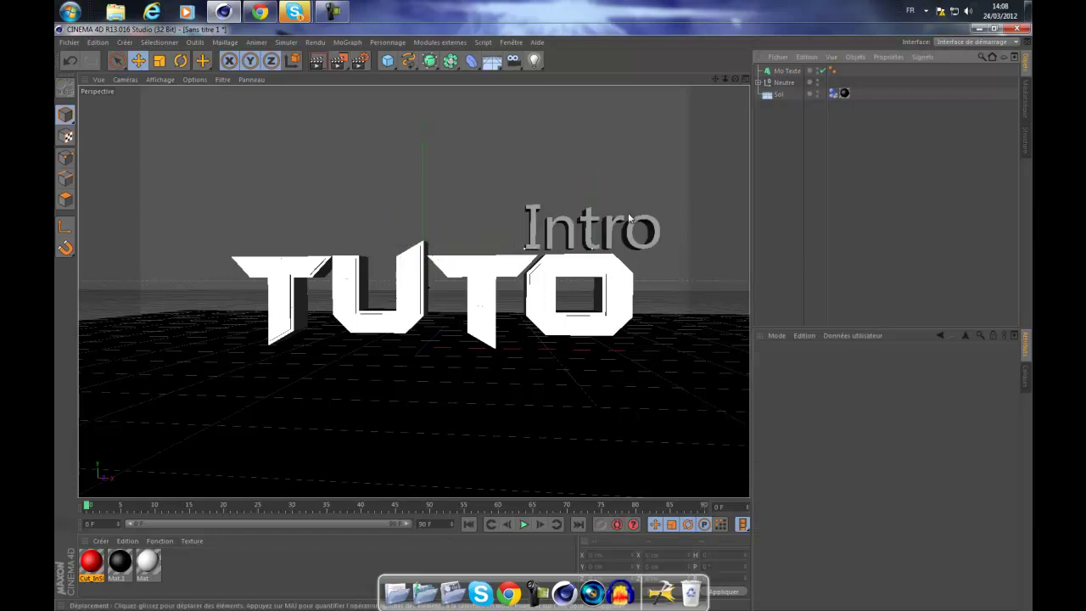
Step: Set the Intro text's font to Transformers Movie
click(779, 70)
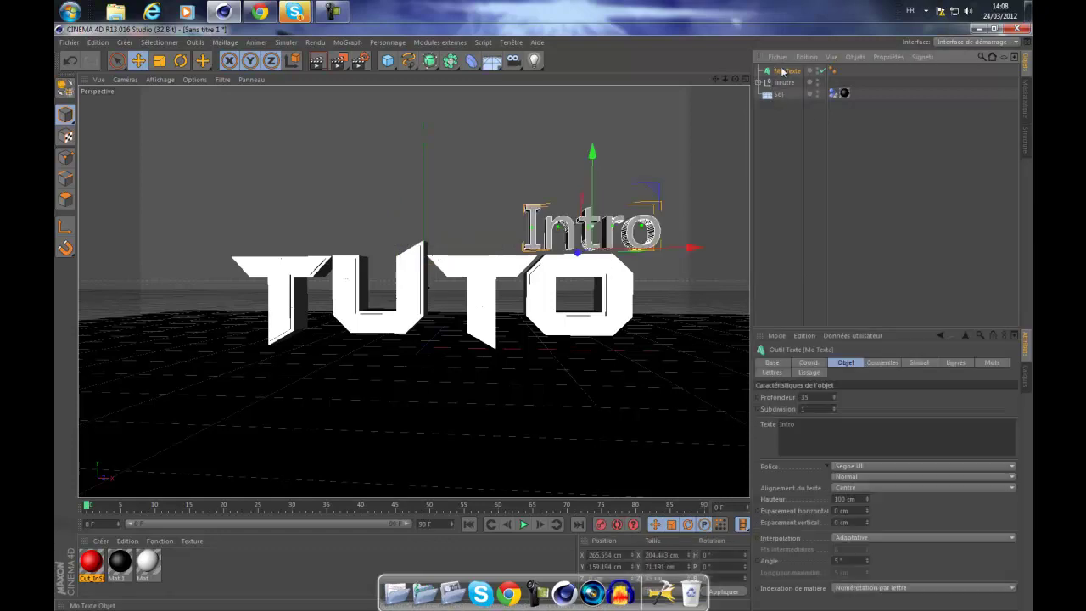
click(841, 467)
scroll(858, 493, down, 5)
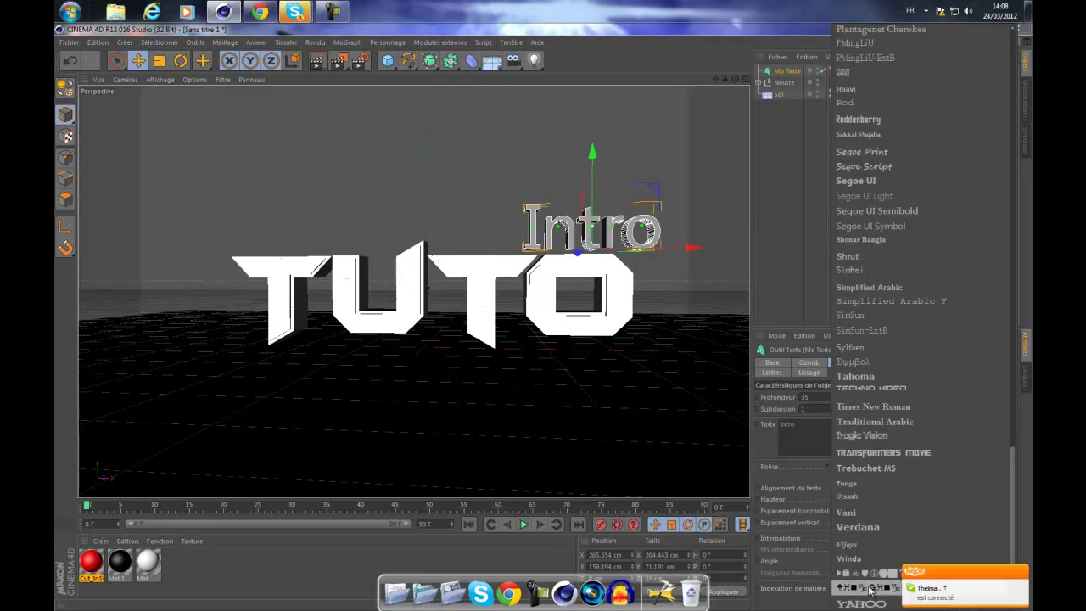
click(887, 451)
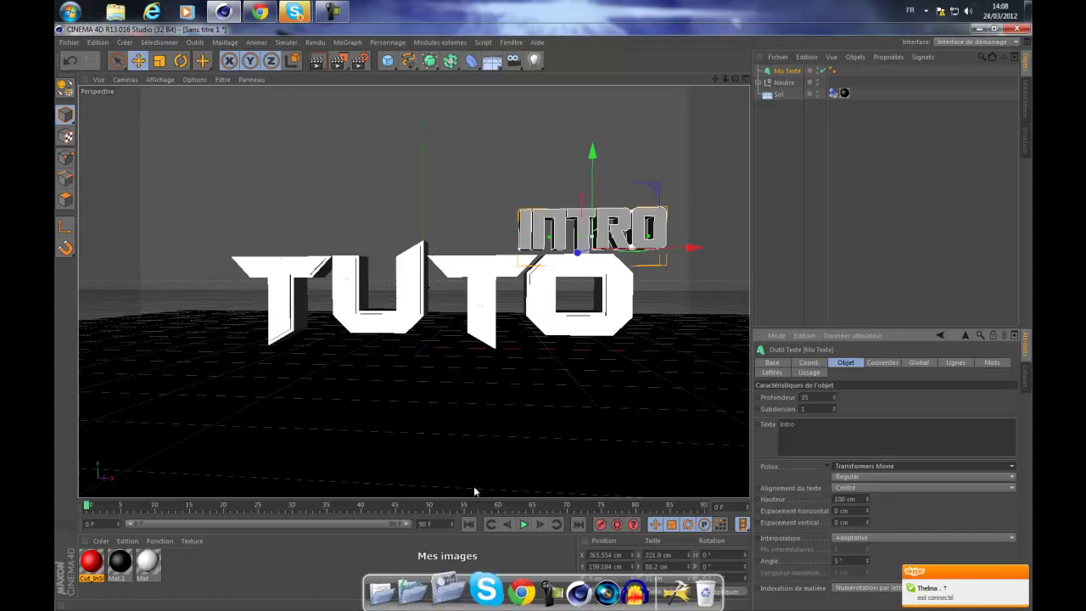
click(332, 12)
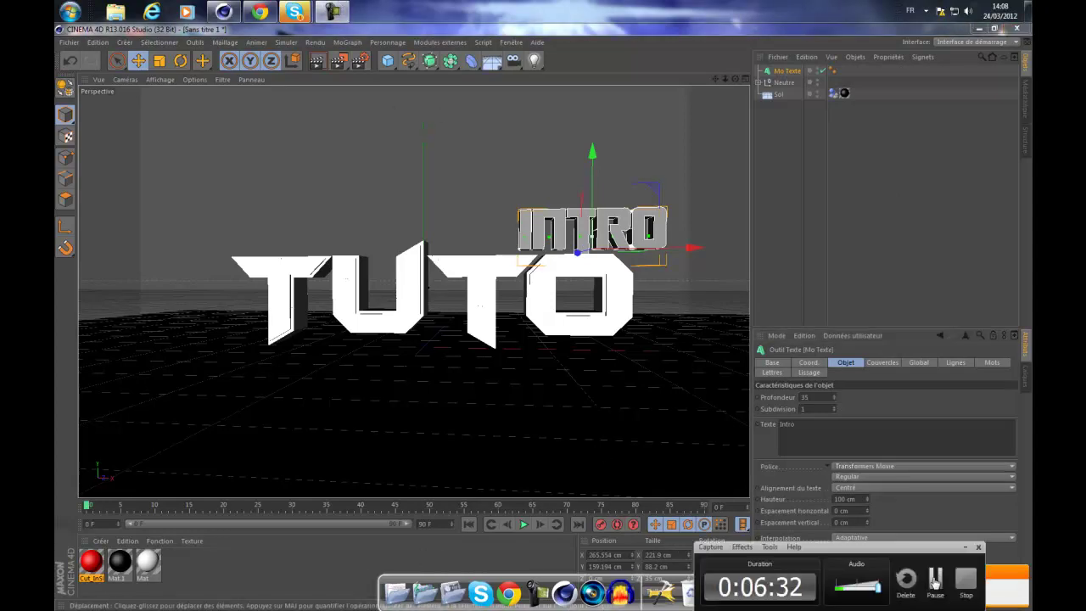
click(934, 580)
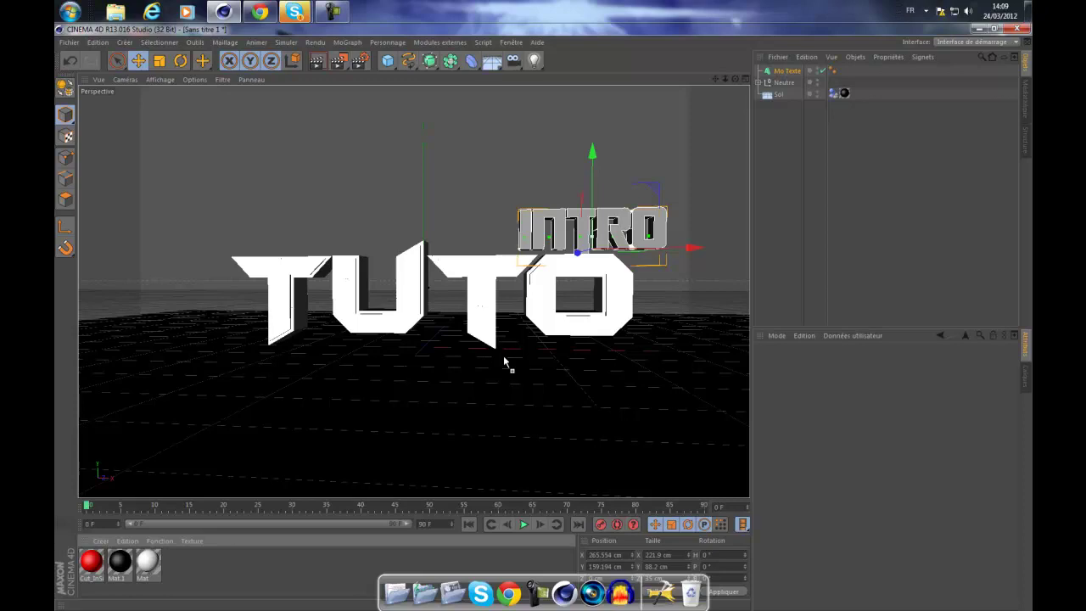
Step: Apply the white material Mat to the Intro text and render the perspective view
drag(559, 250, 560, 252)
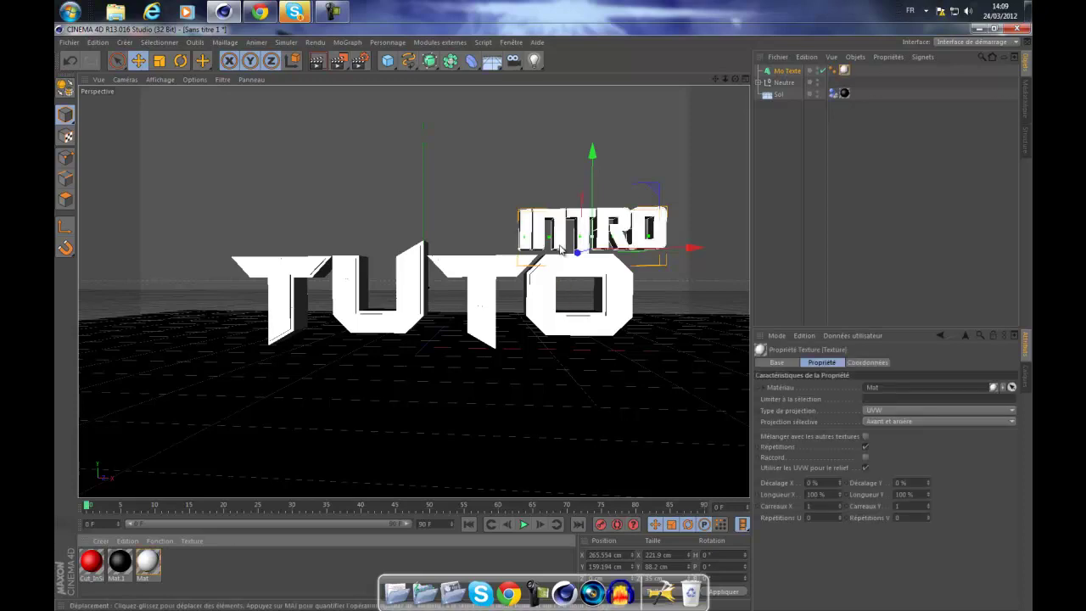
click(318, 61)
click(492, 188)
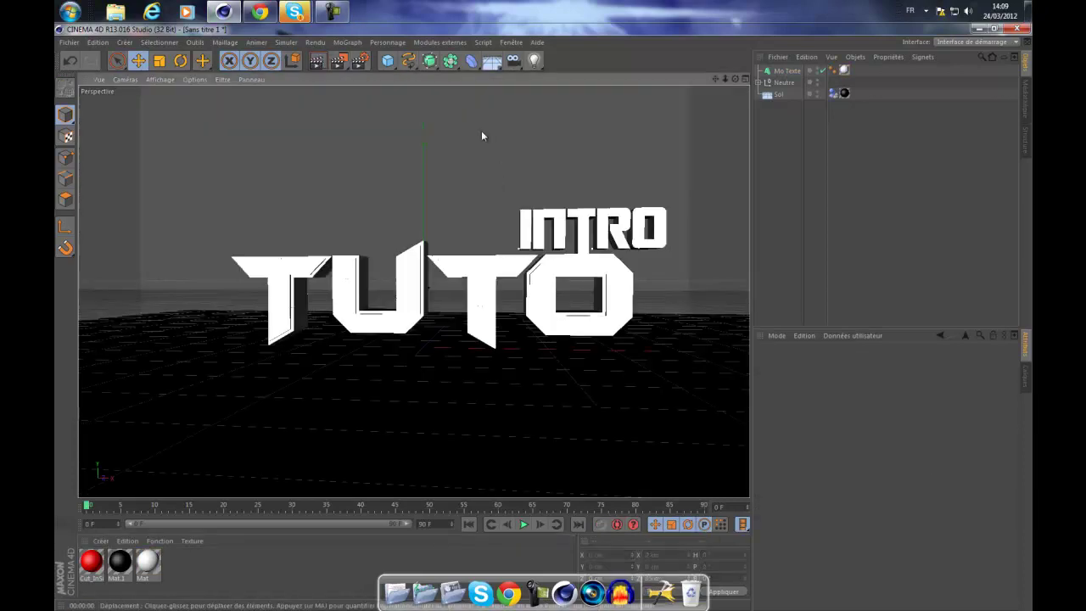
click(342, 15)
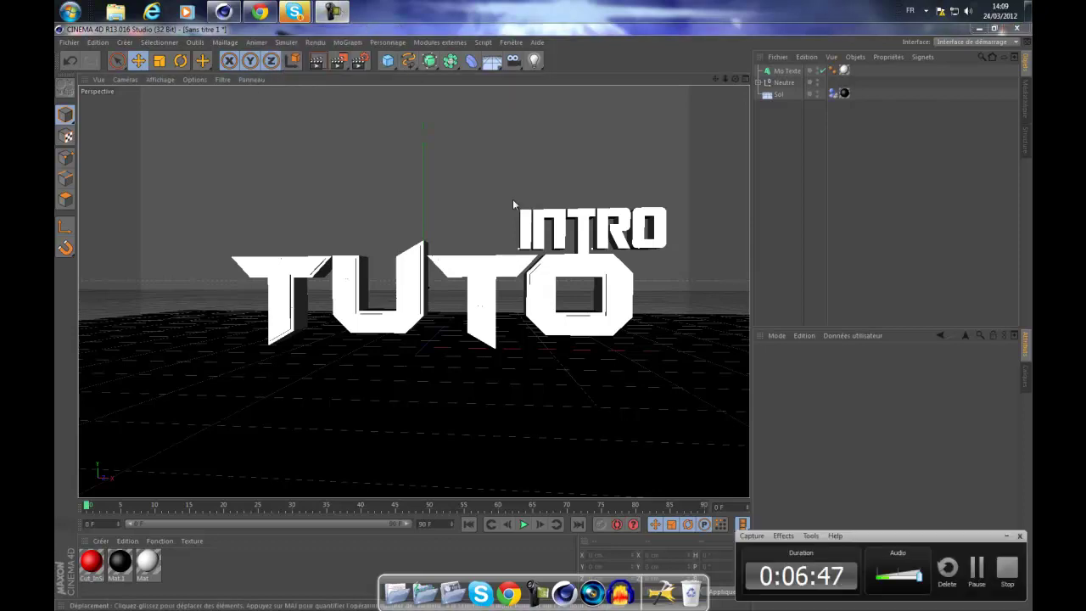
click(977, 569)
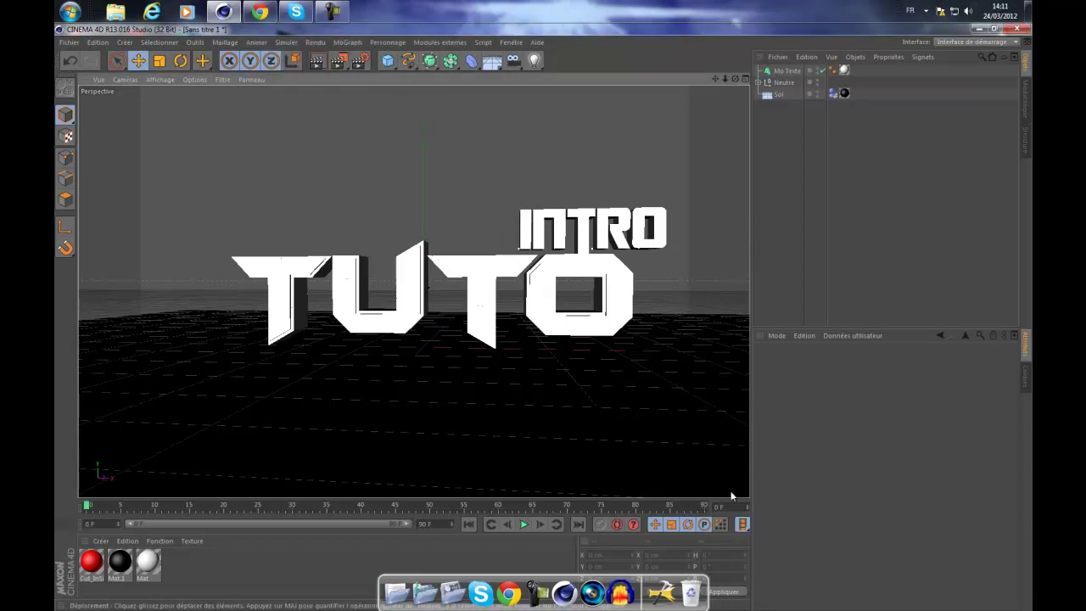
Step: Raise the Intro text along the Y axis to about 202.5 cm, clear of the TUTO letters
click(786, 71)
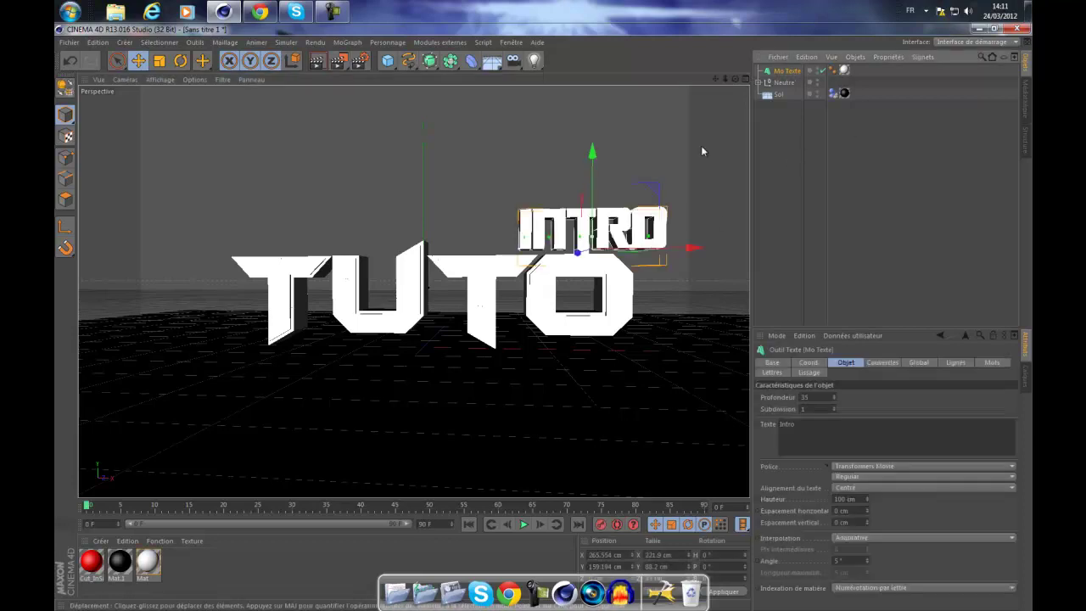
drag(592, 153, 595, 126)
click(506, 182)
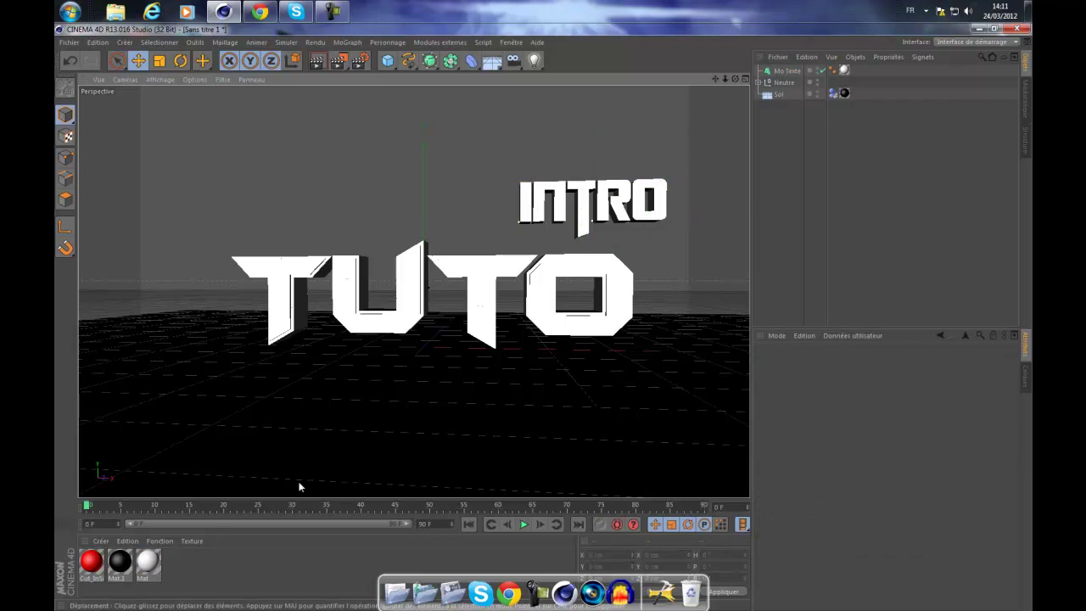
Step: Add a Corps rigide simulation tag to the Mo Texte object
right_click(784, 78)
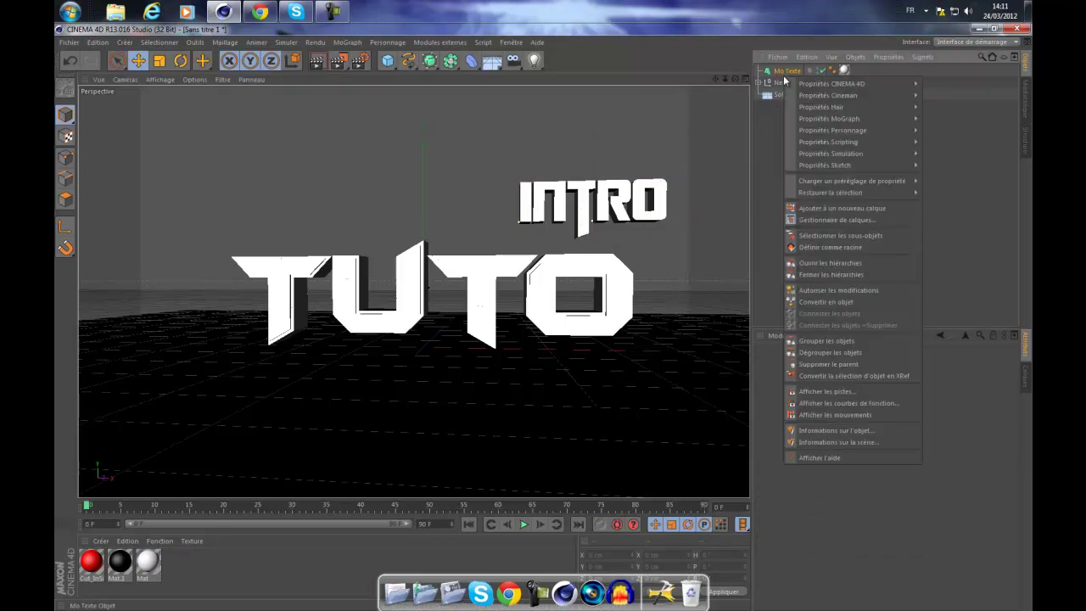
mouse_move(876, 156)
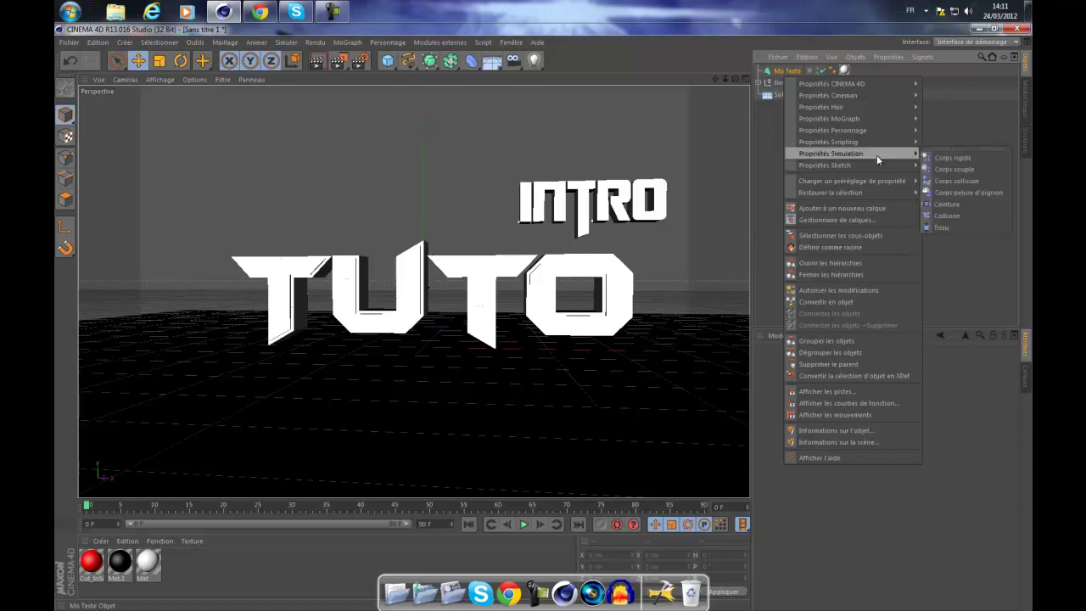
click(952, 159)
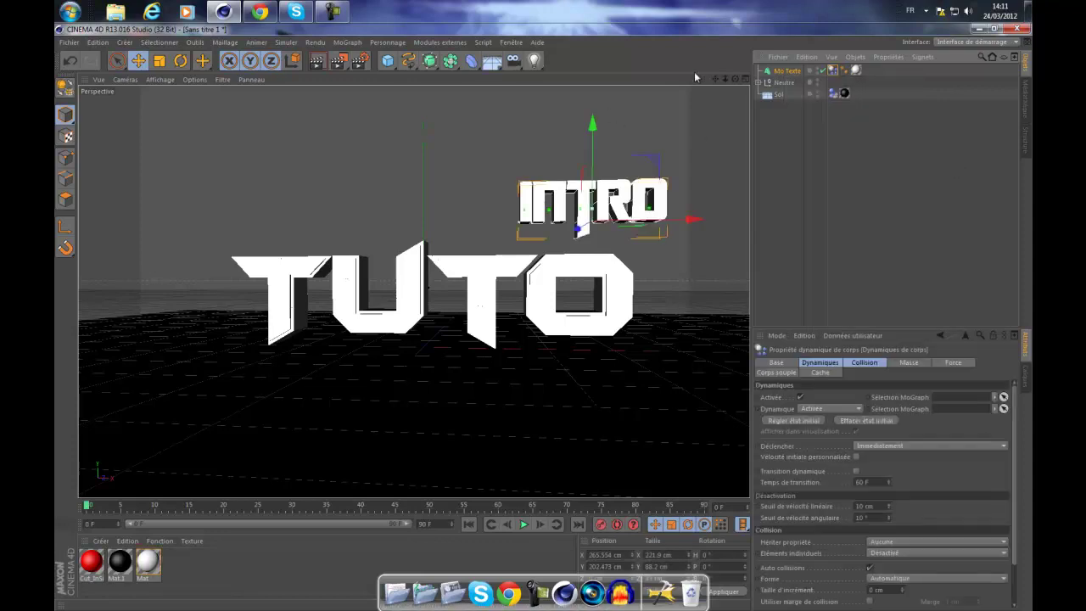
Step: Raise the Intro text high above the TUTO letters, to about Y 821.4 cm, and frame the view on TUTO
drag(727, 82, 713, 79)
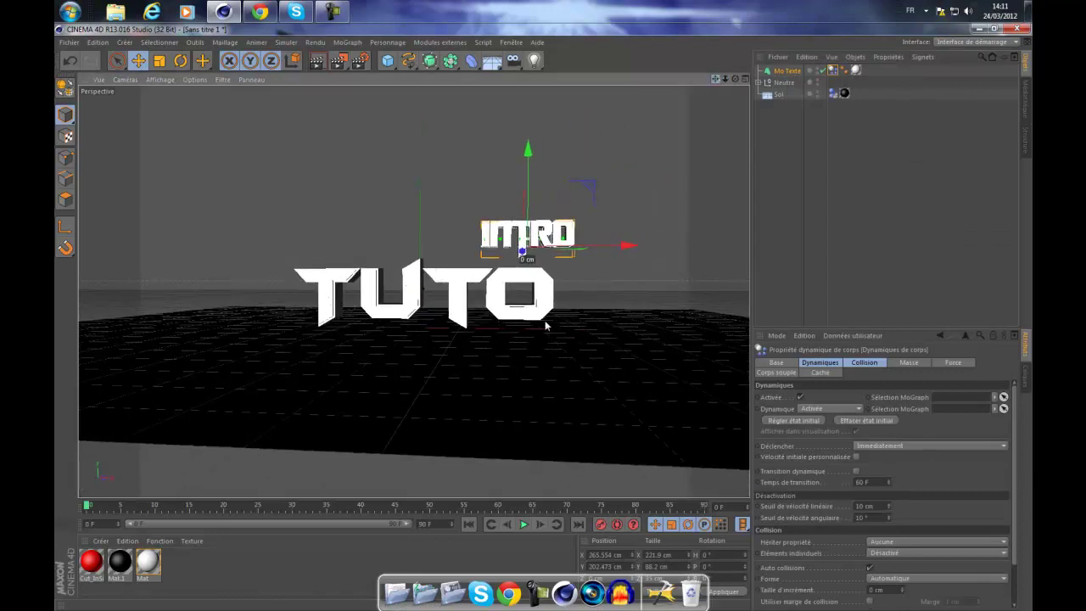
alt+drag(545, 325, 587, 242)
drag(513, 286, 544, 315)
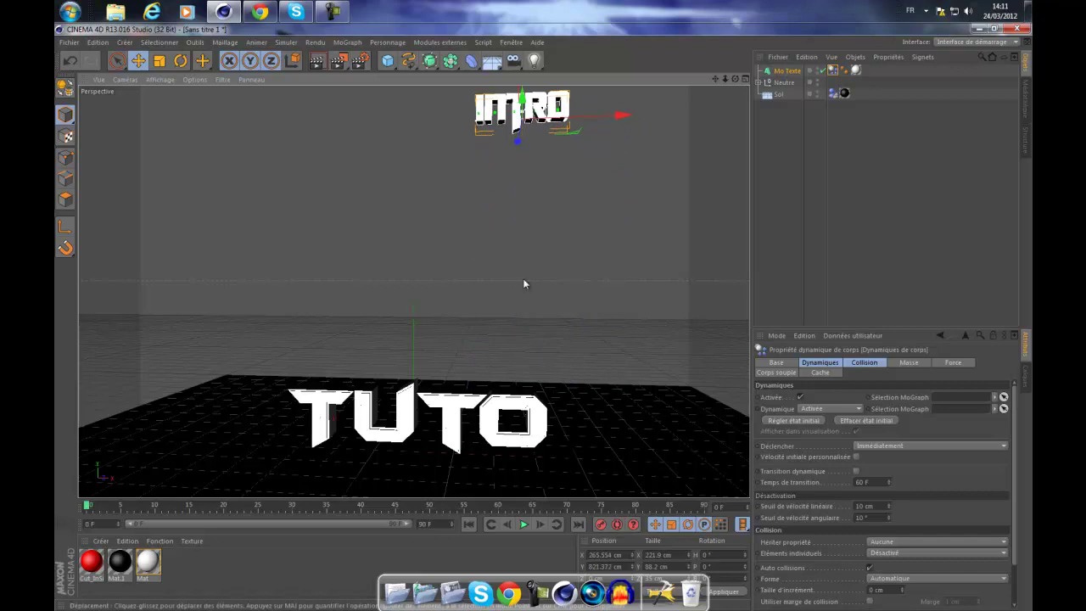
drag(721, 80, 544, 323)
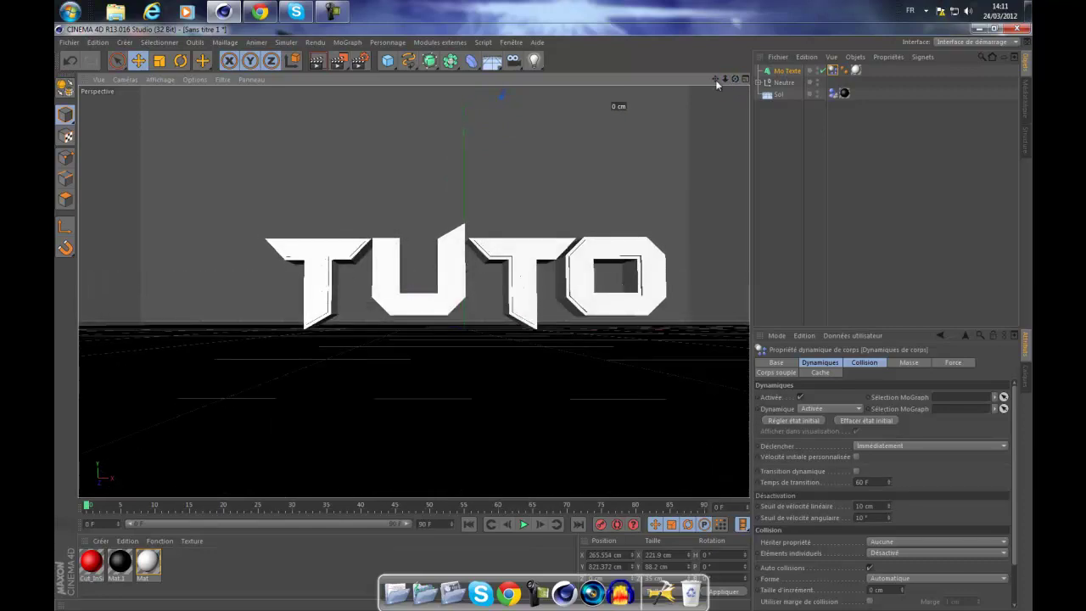
mouse_move(716, 80)
mouse_down()
mouse_move(543, 318)
mouse_move(716, 79)
mouse_up()
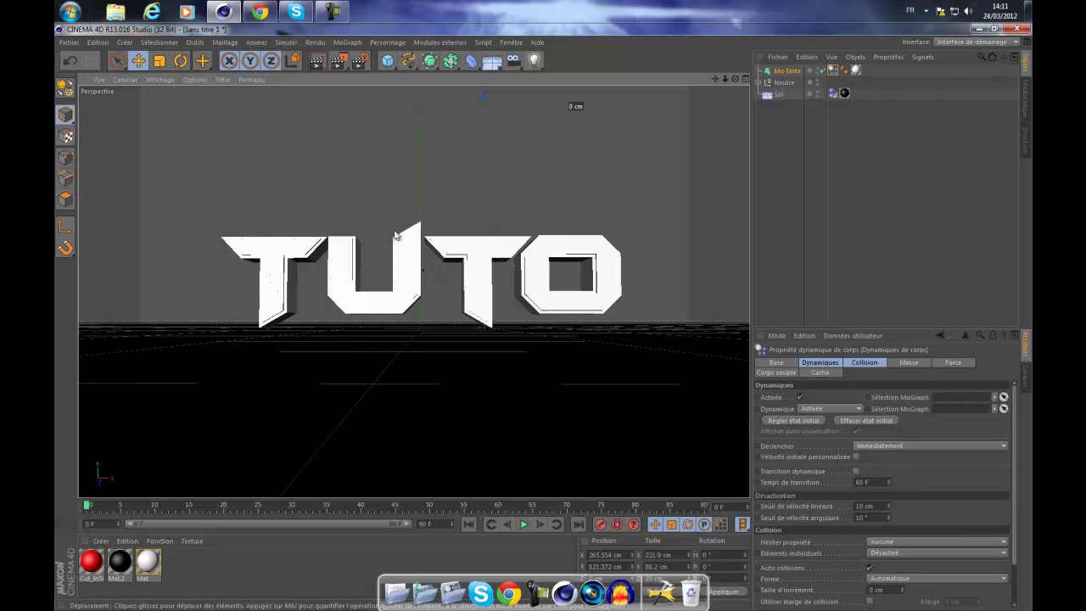
Step: Play the simulation to frame 53 and render the perspective view of the collision
click(522, 527)
click(316, 63)
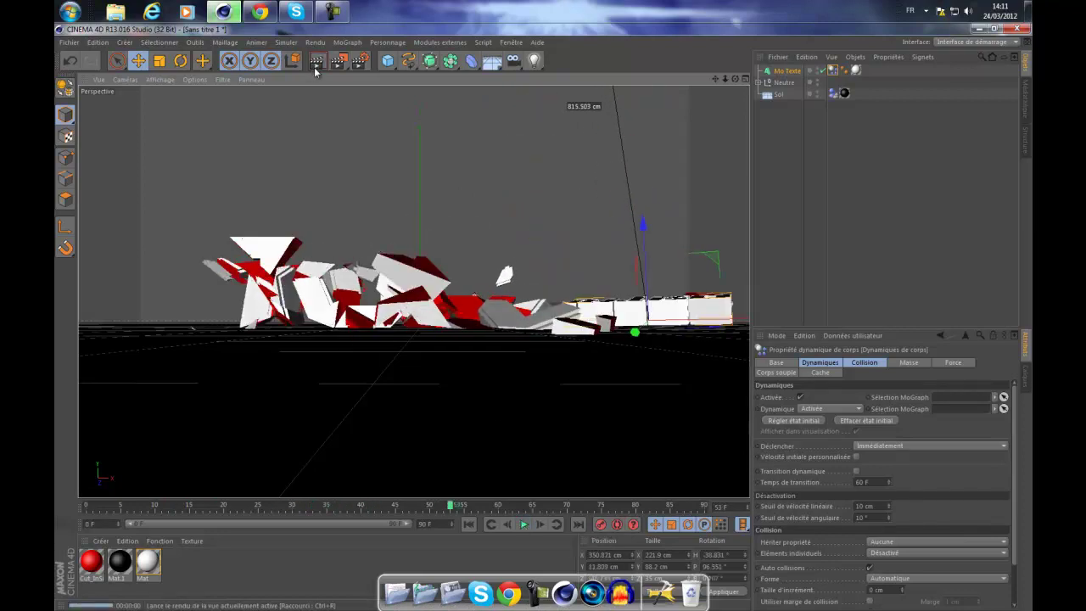
click(832, 190)
Step: Replay the simulation, pausing around frames 51 and 52 to examine the collision of Intro with TUTO, and return to the first frame
click(524, 525)
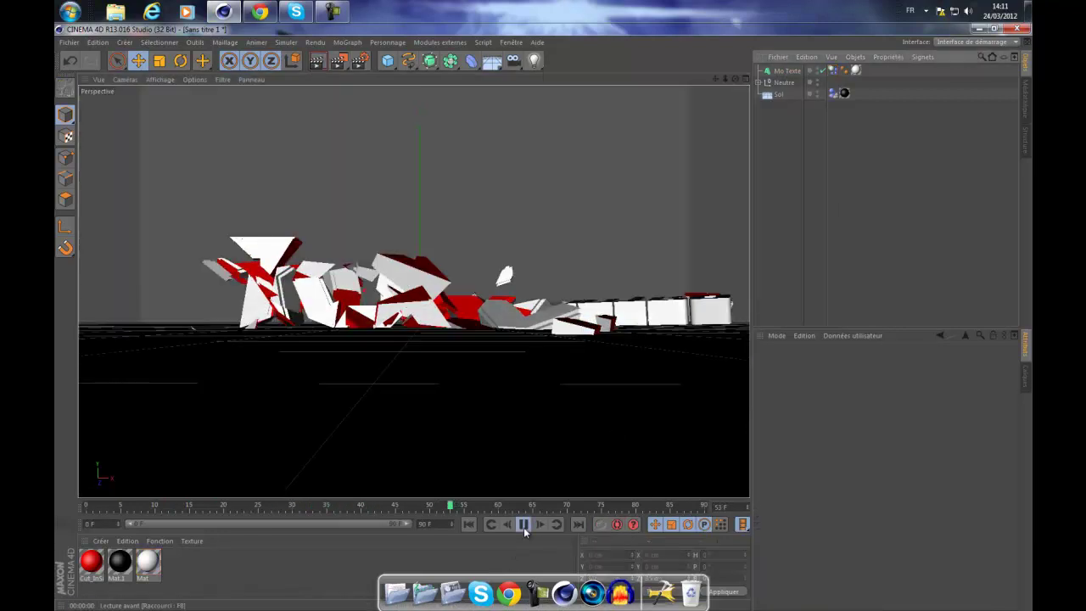
click(524, 525)
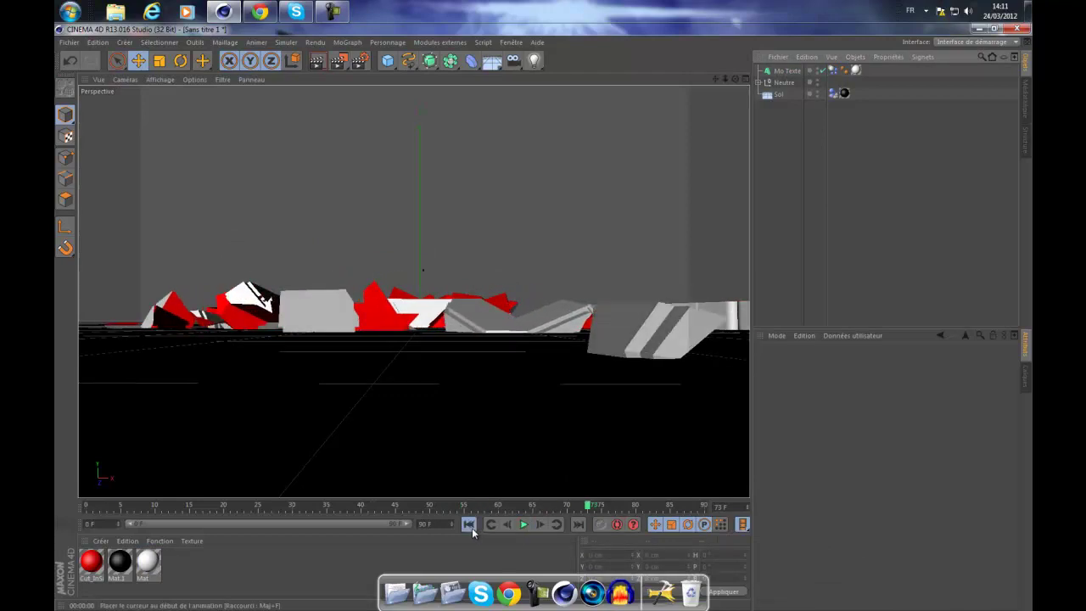
click(469, 525)
click(523, 526)
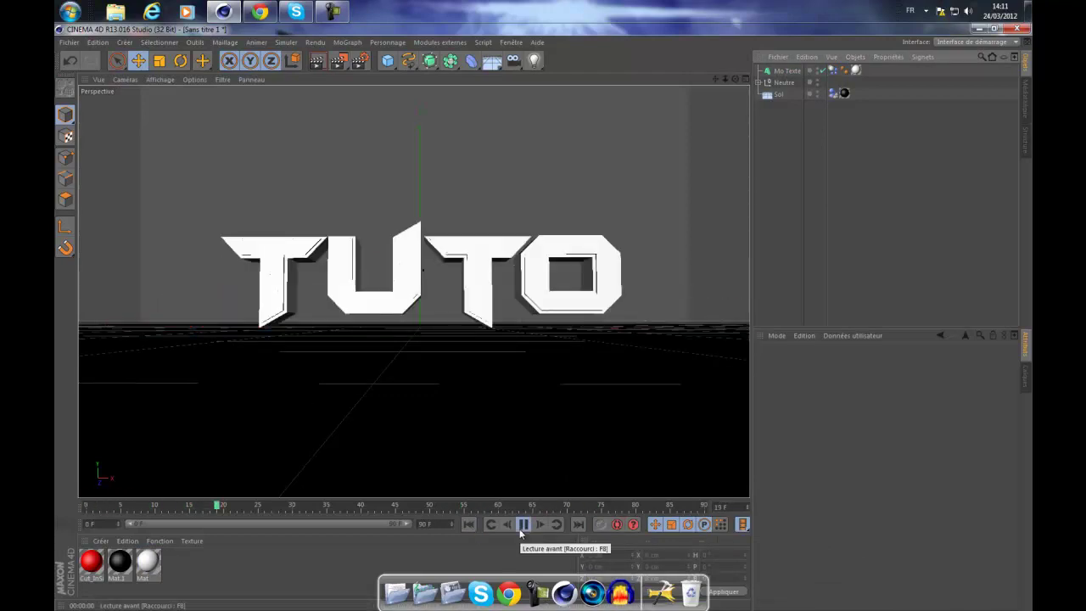
click(523, 526)
click(523, 526)
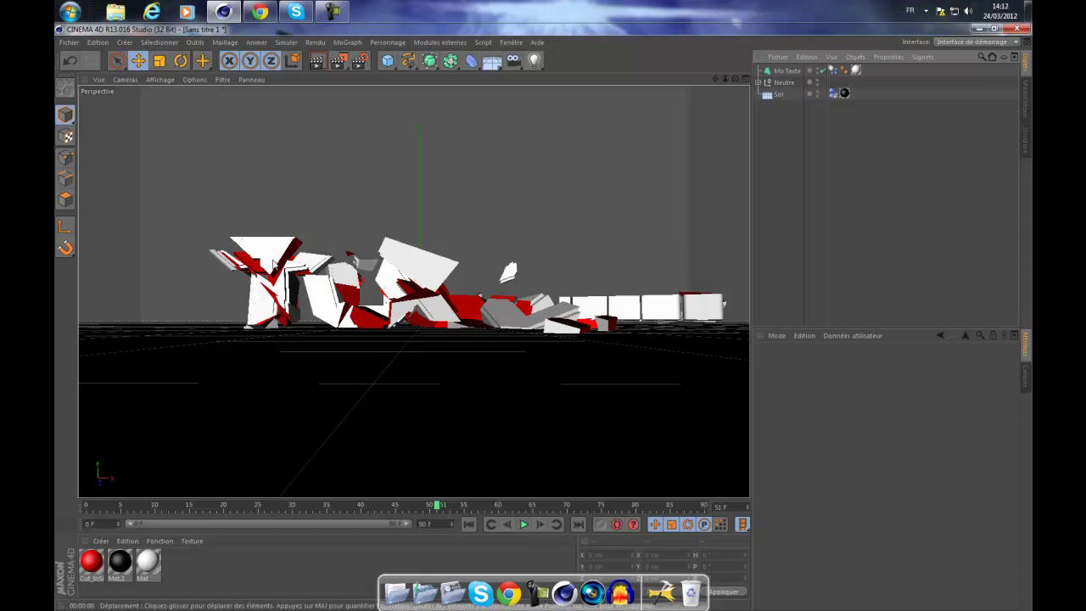
click(522, 526)
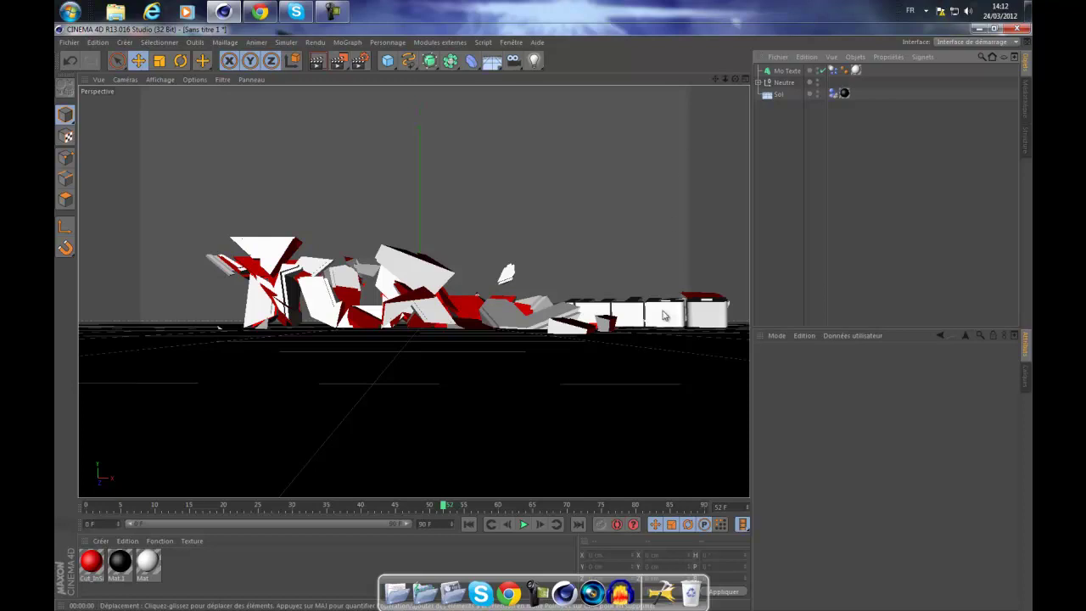
click(523, 525)
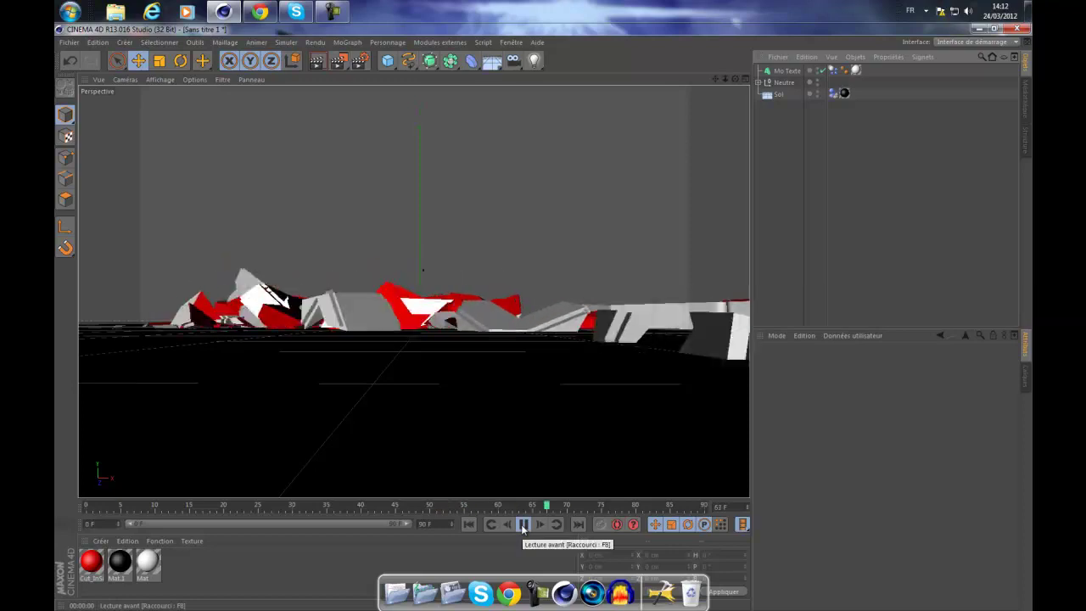
click(469, 525)
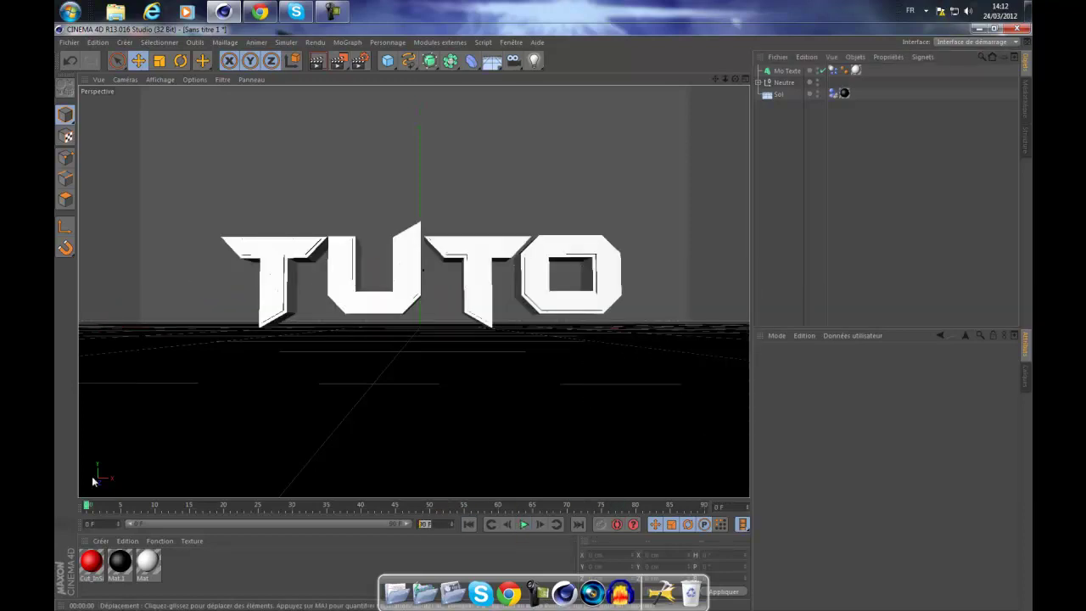
Step: Set the animation's end frame to 115 F and extend the timeline's preview range to 115 F
key(Return)
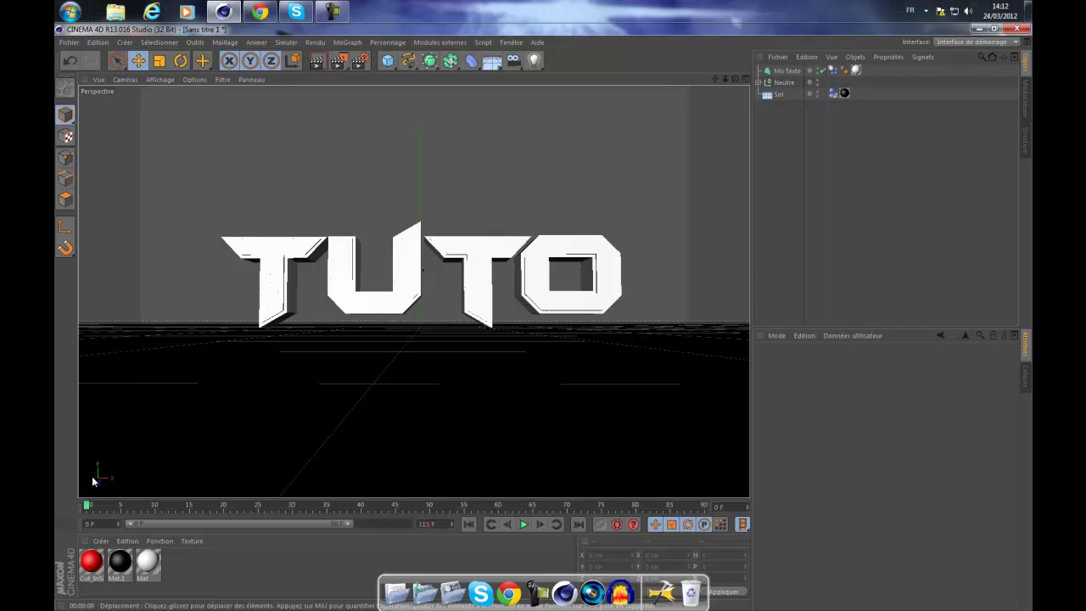
drag(349, 523, 408, 525)
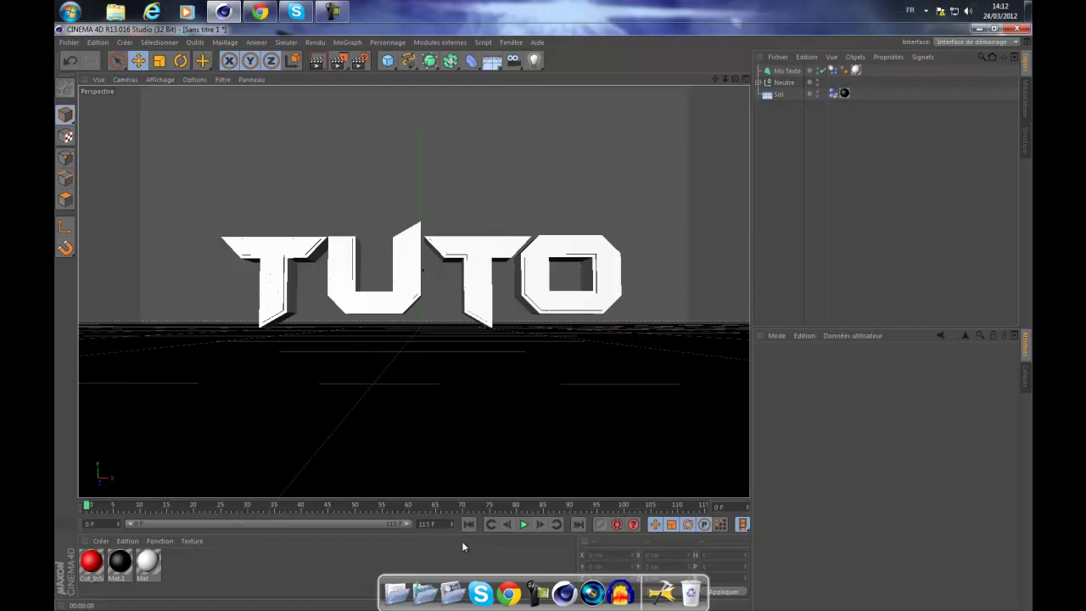
drag(97, 508, 54, 489)
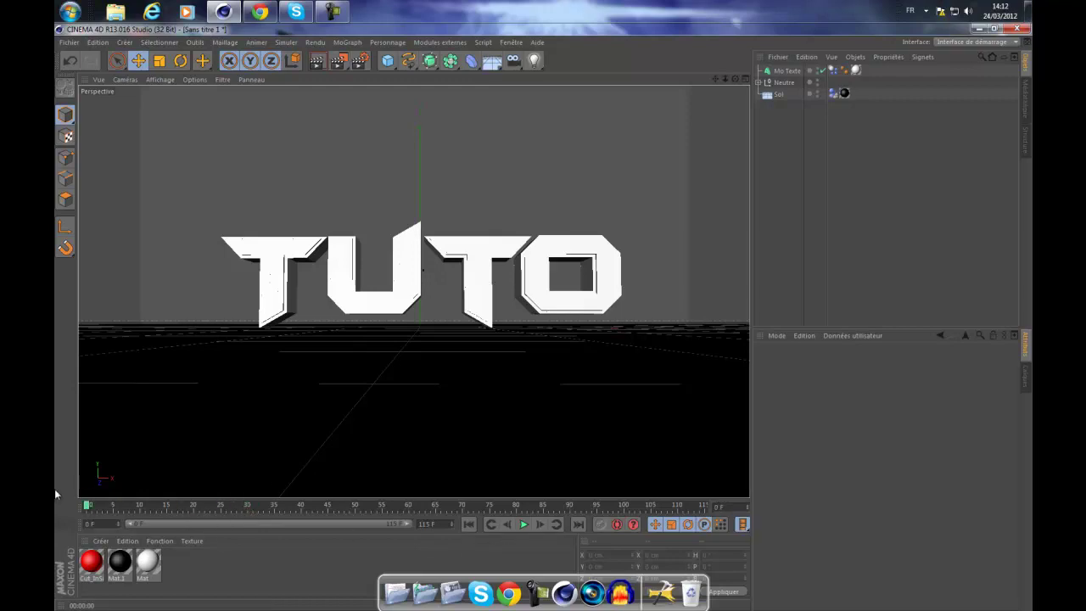
Step: Play the simulation on the extended timeline to frame 81 and return to the first frame
click(523, 525)
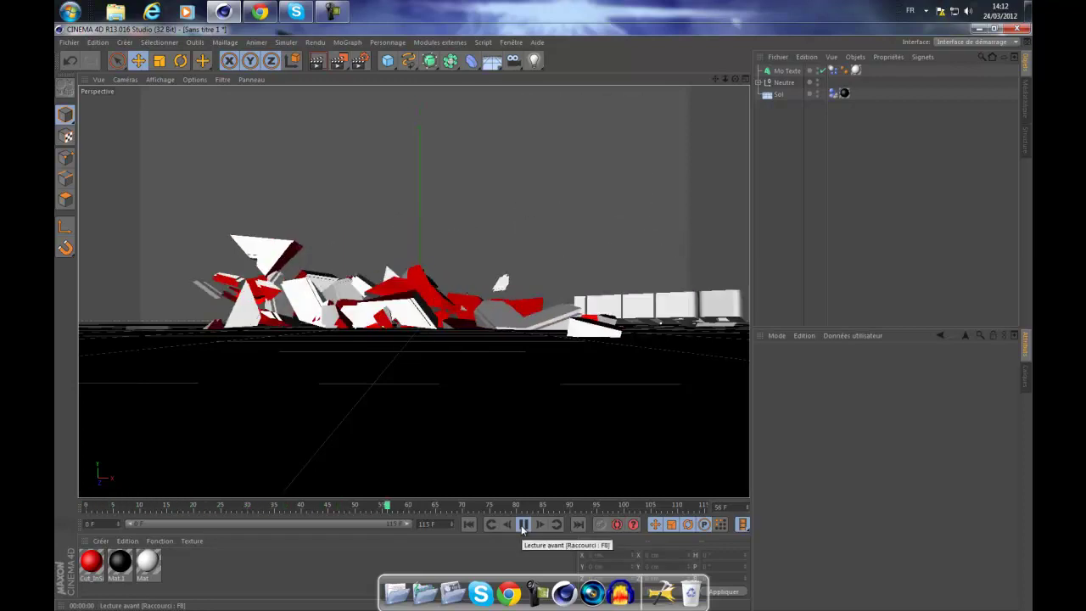
click(523, 524)
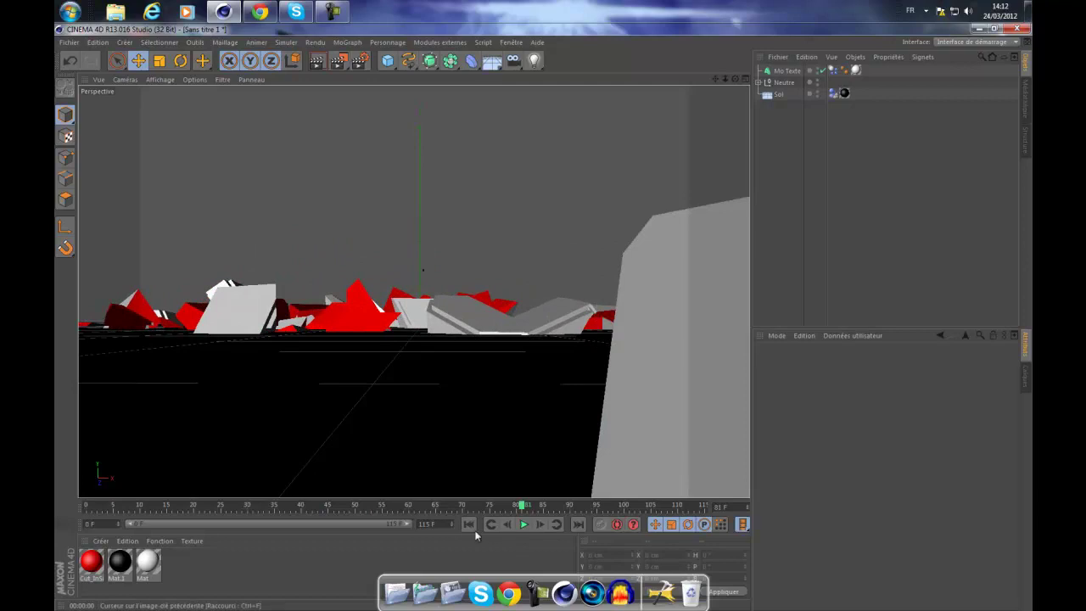
click(468, 525)
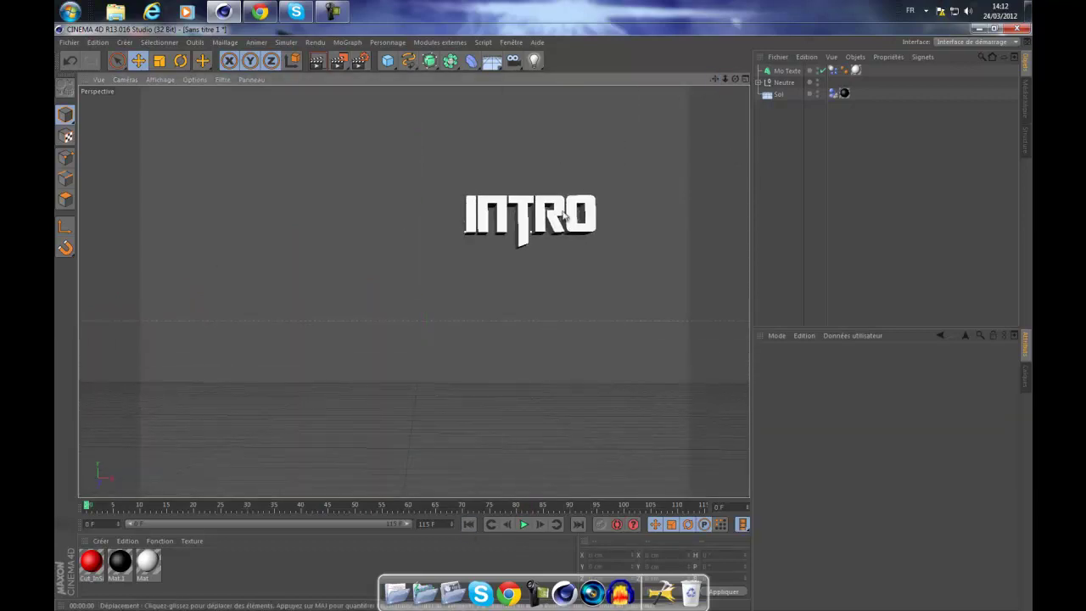
Step: Move the Intro text to about X 242 cm, play the simulation briefly and return to the first frame
click(570, 229)
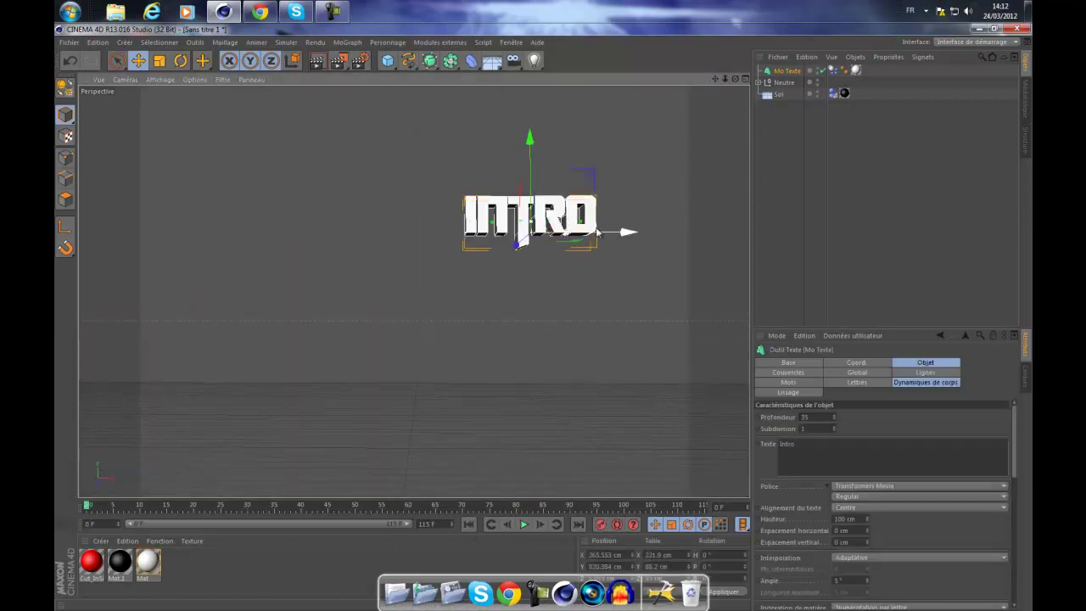
drag(628, 231, 613, 232)
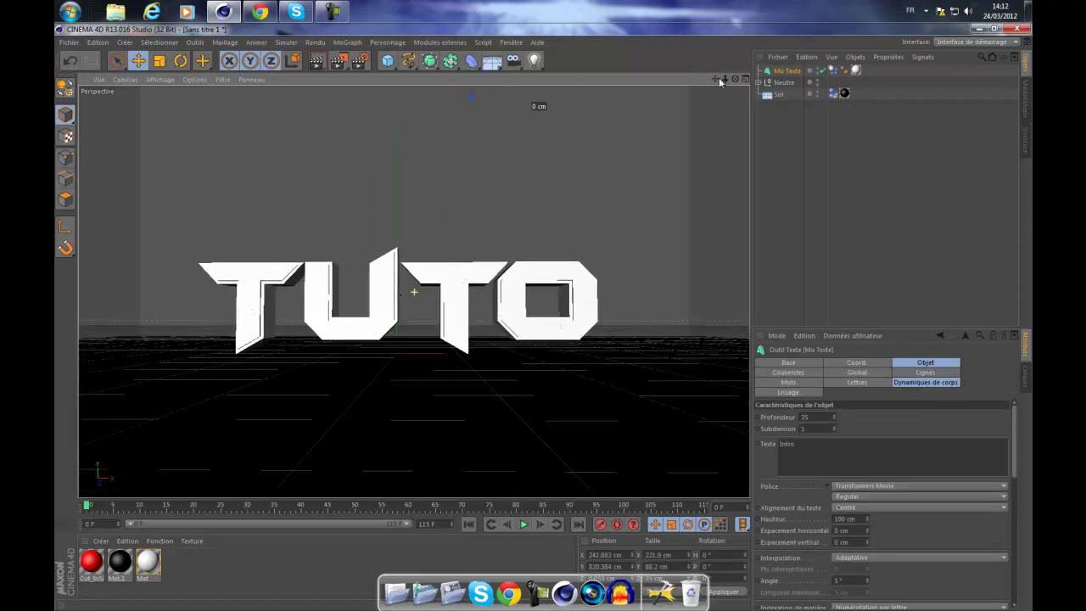
click(524, 524)
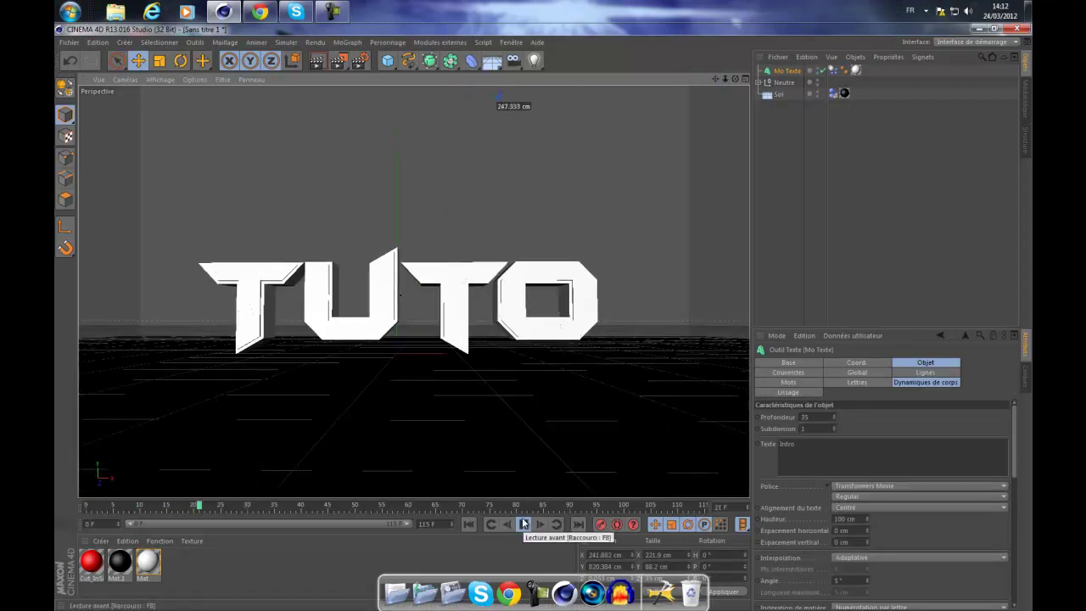
click(523, 524)
click(470, 524)
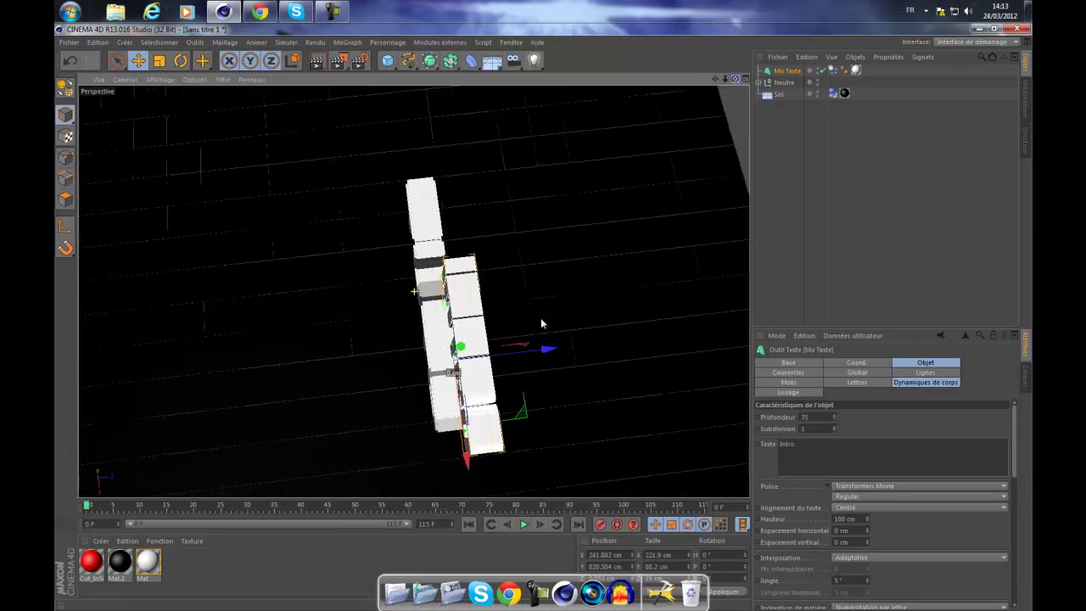
Step: Line up the Intro text in depth with TUTO at about X 219 cm and play the simulation to frame 74
drag(526, 383, 509, 381)
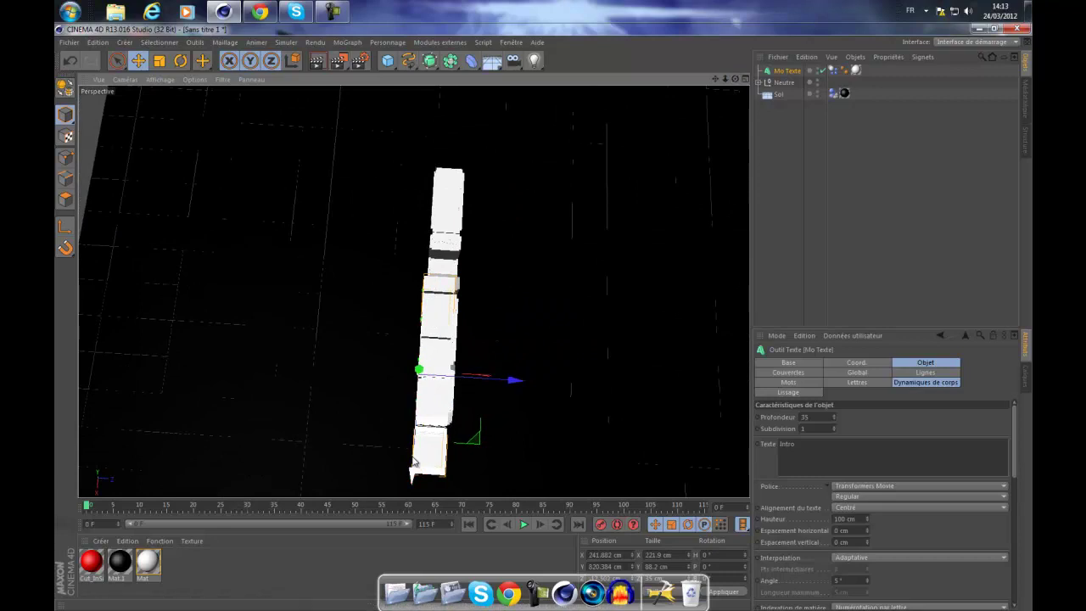
drag(416, 463, 413, 438)
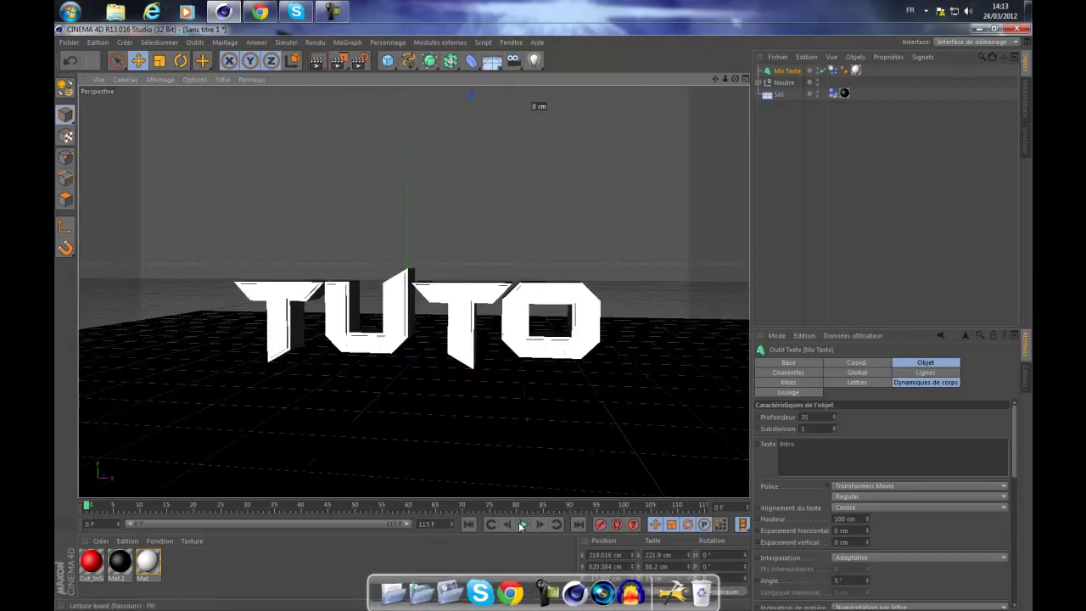
click(524, 524)
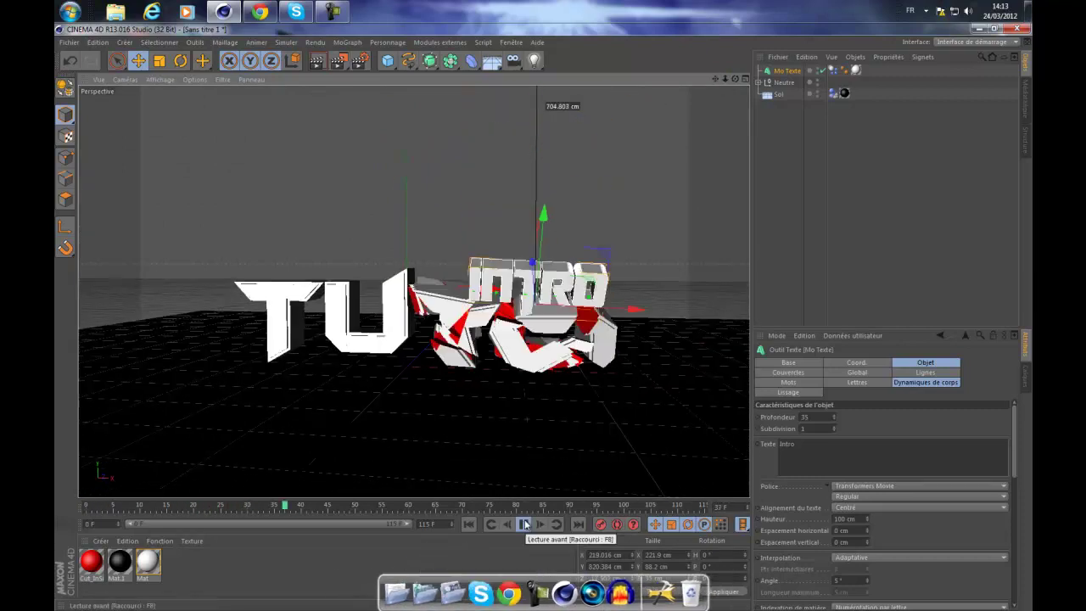
click(524, 524)
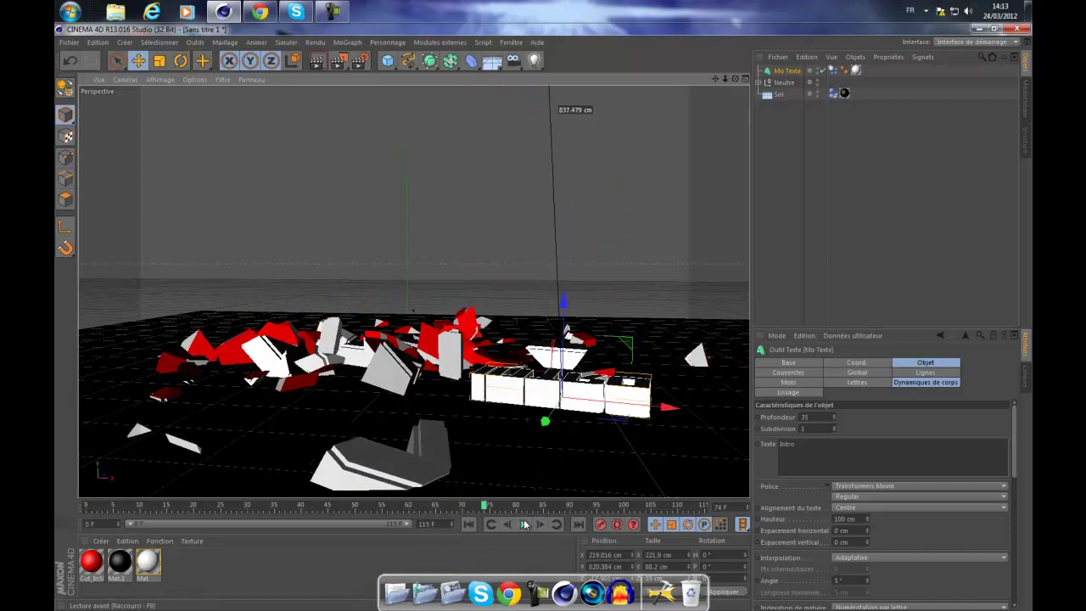
Step: Replay the simulation from the first frame to about frame 49 and return to the start
alt+drag(510, 408, 535, 422)
click(469, 524)
click(524, 523)
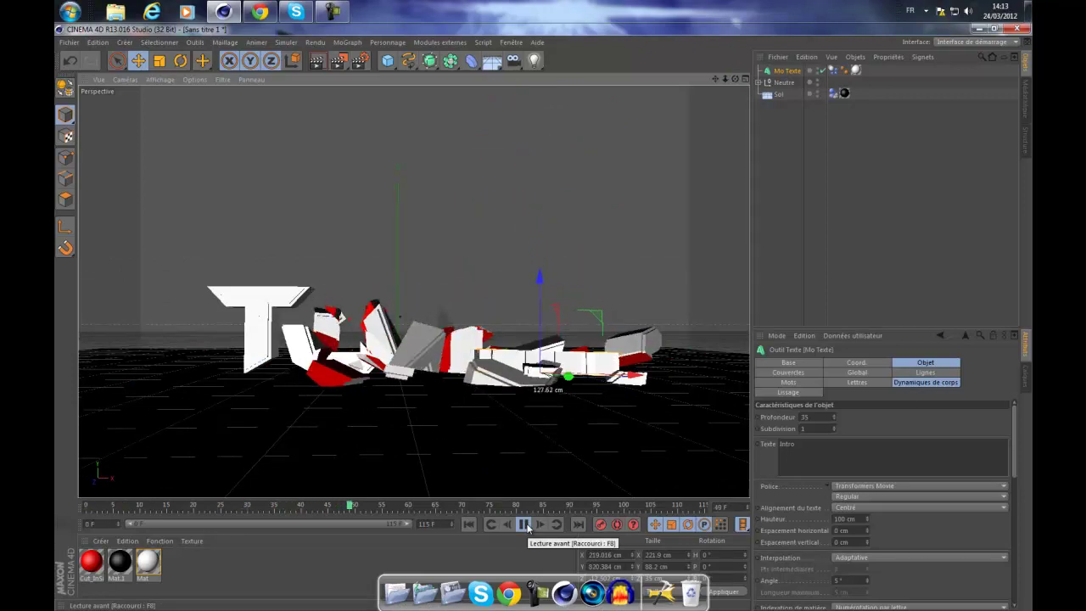
click(525, 524)
click(469, 524)
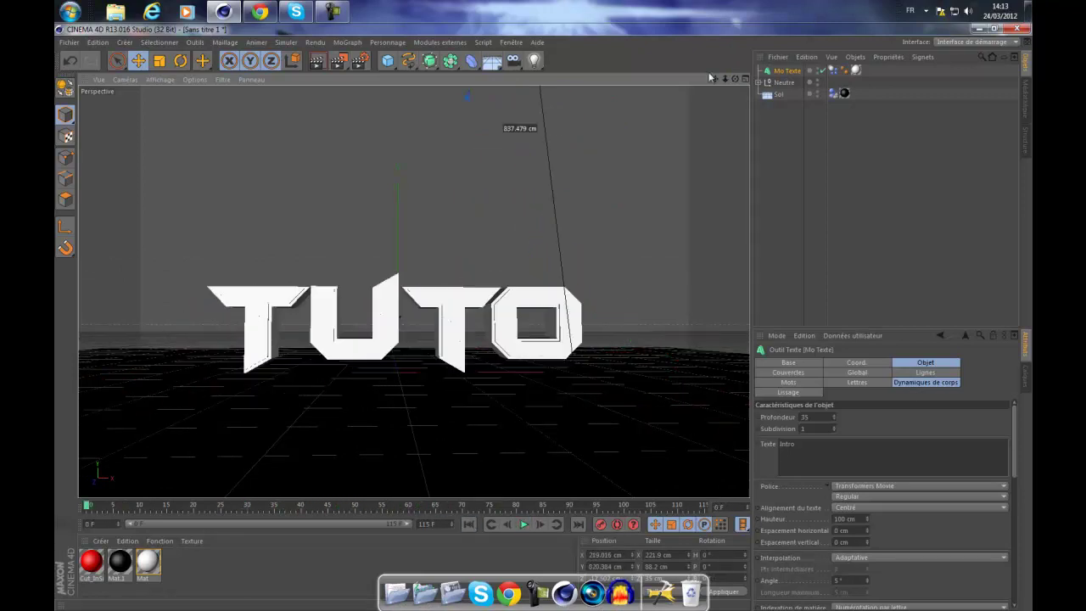
Step: Add an omni light in front of TUTO's first T at about X -246 cm and render the view
click(608, 190)
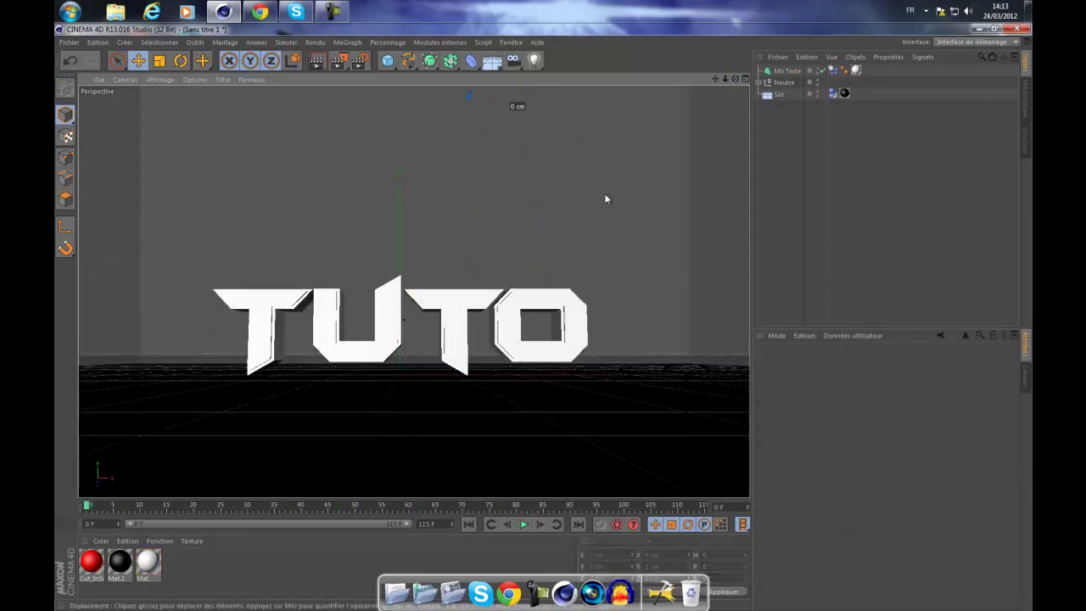
click(782, 70)
click(781, 127)
click(533, 63)
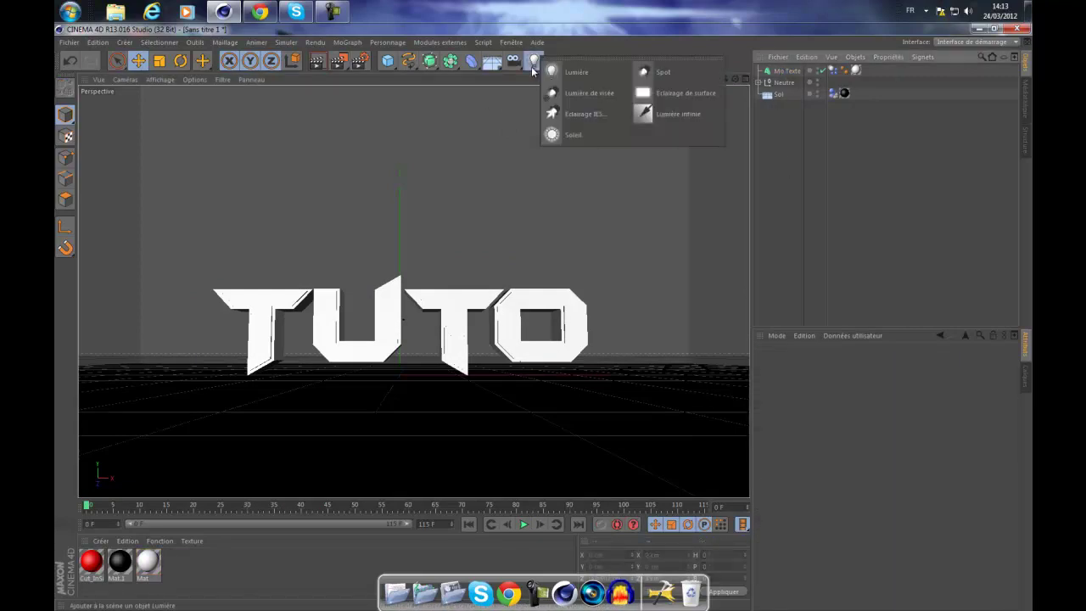
click(550, 73)
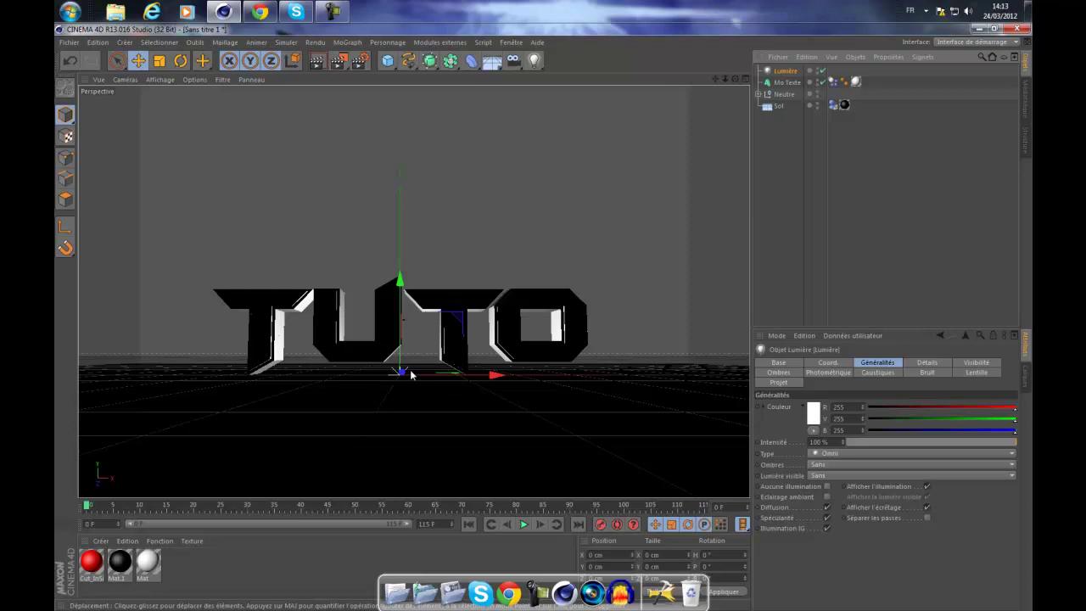
drag(400, 373, 317, 396)
click(317, 60)
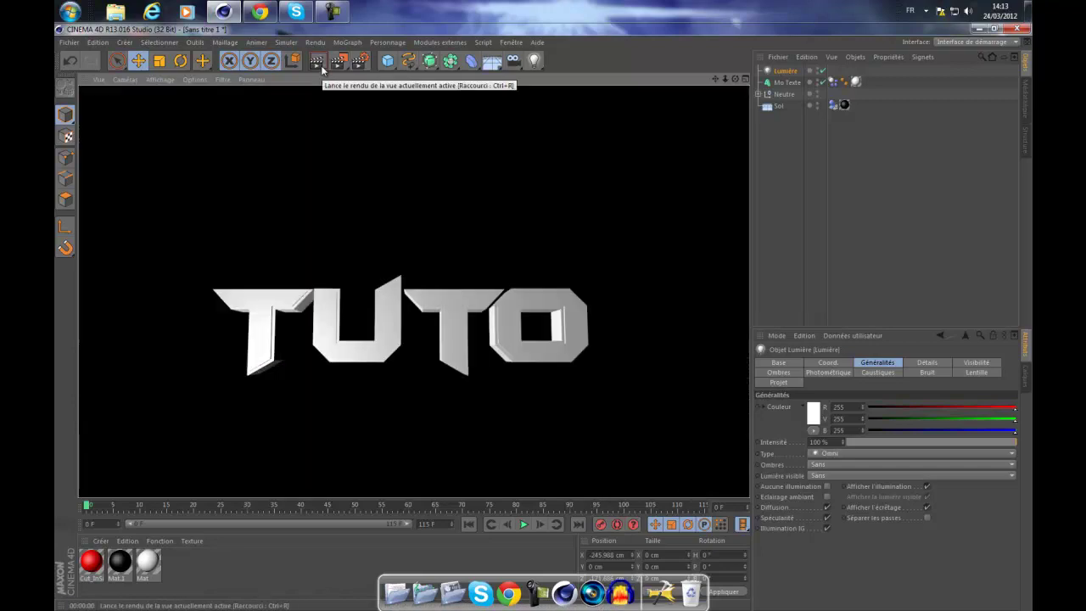
click(335, 136)
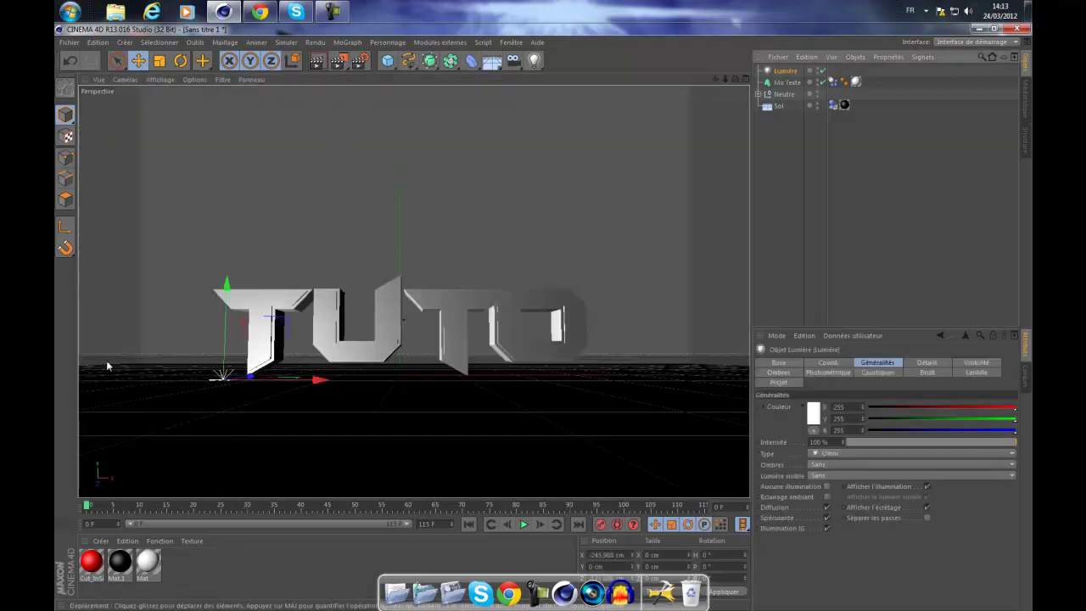
Step: Raise the light to about Y 20 cm and place a copy of it beside the O at about X 300 cm
drag(222, 337, 222, 323)
key(ctrl+c)
key(ctrl+v)
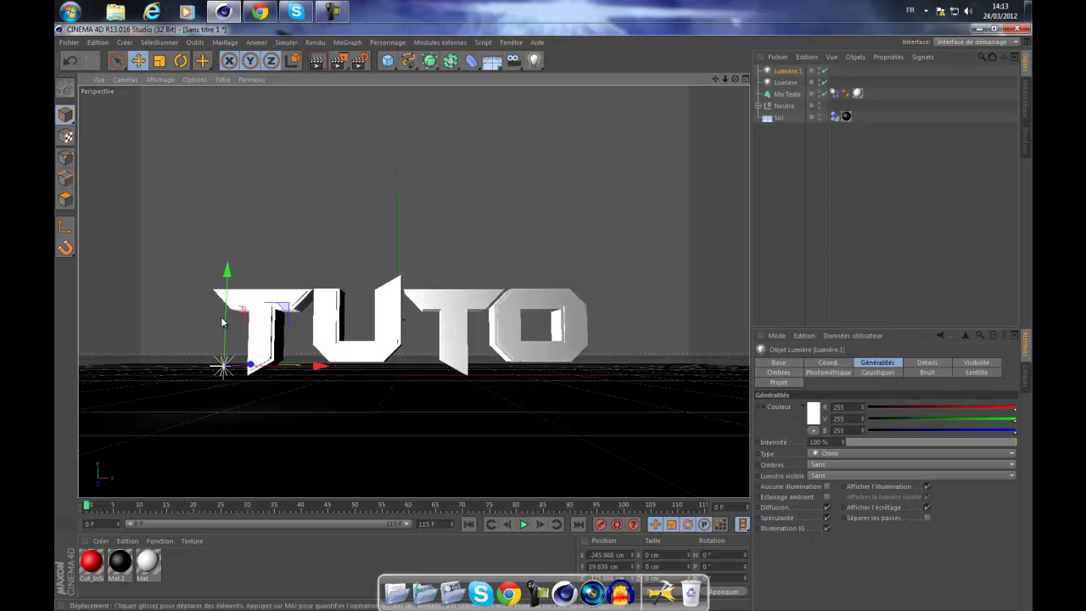
drag(319, 368, 482, 321)
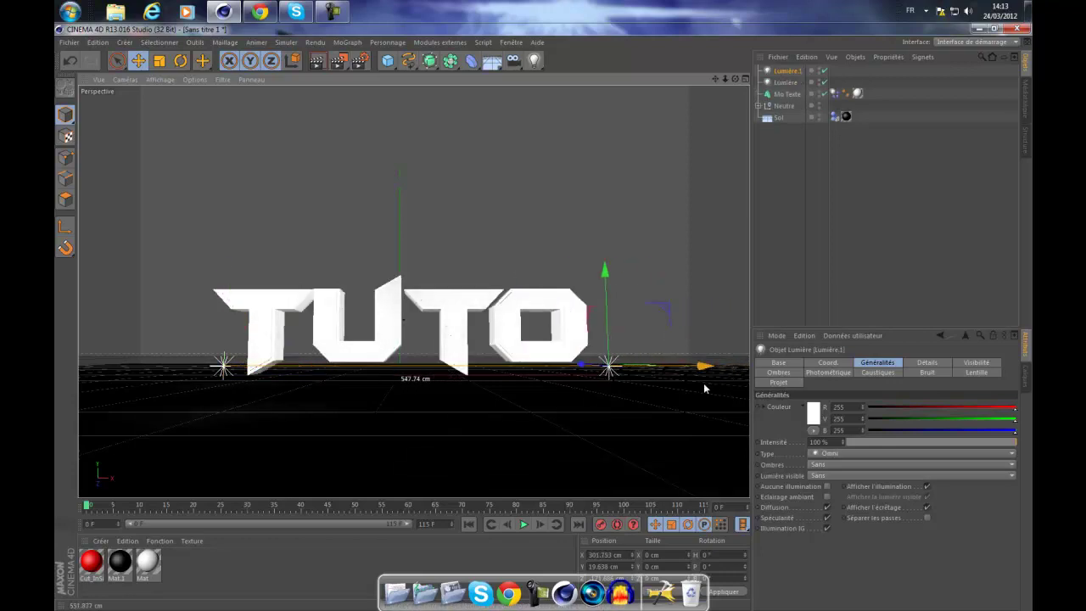
Step: Render the view with both lights, play the simulation briefly and return to the first frame
click(316, 60)
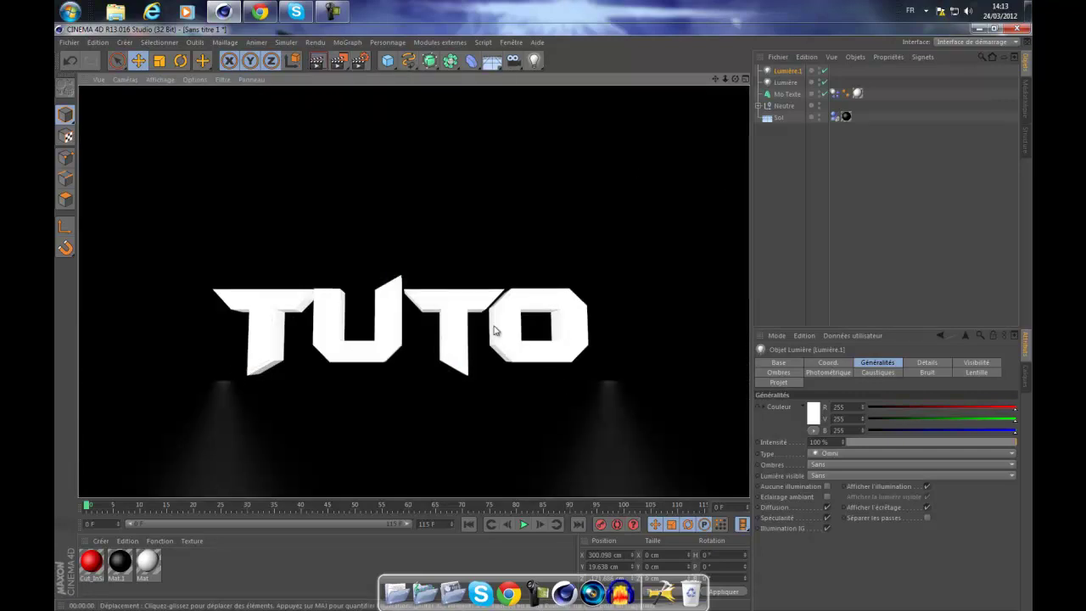
click(643, 219)
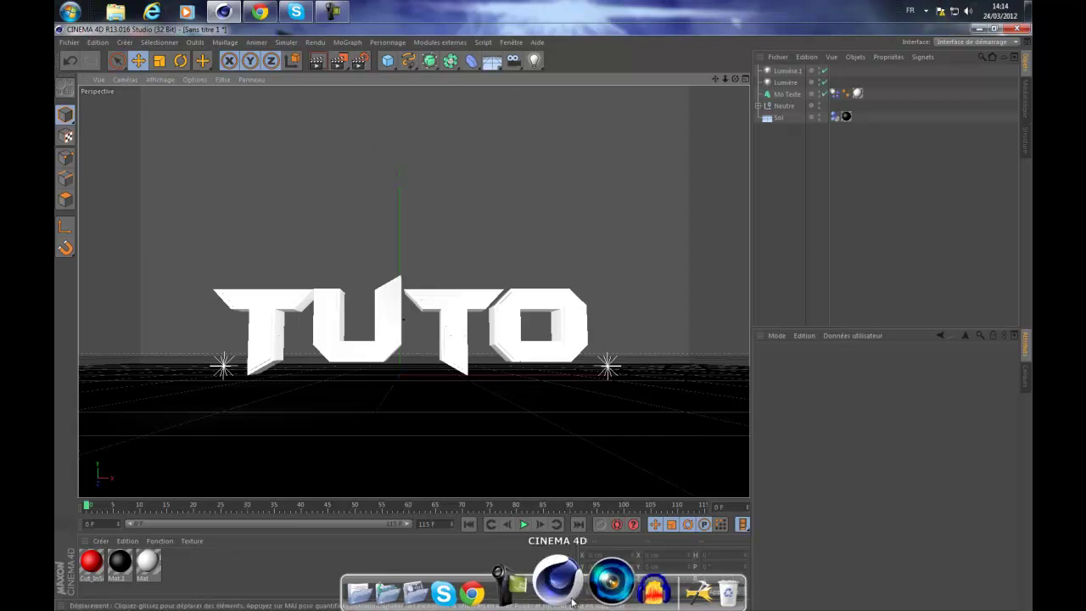
click(526, 526)
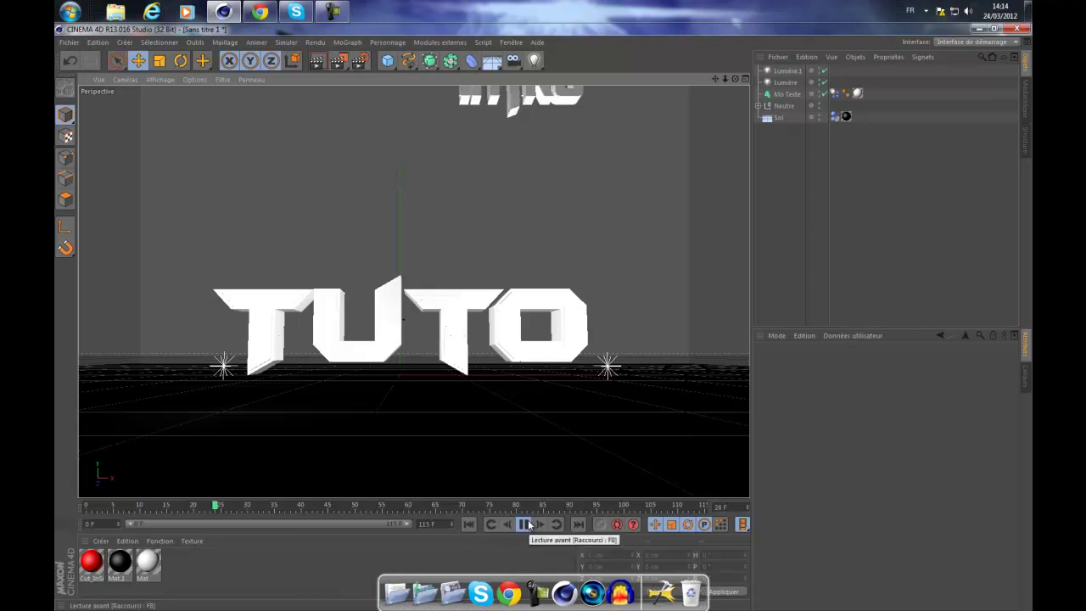
click(527, 525)
click(469, 525)
Step: Add a camera, look through it and keyframe a centred front view of TUTO at frame 0
drag(515, 65, 560, 71)
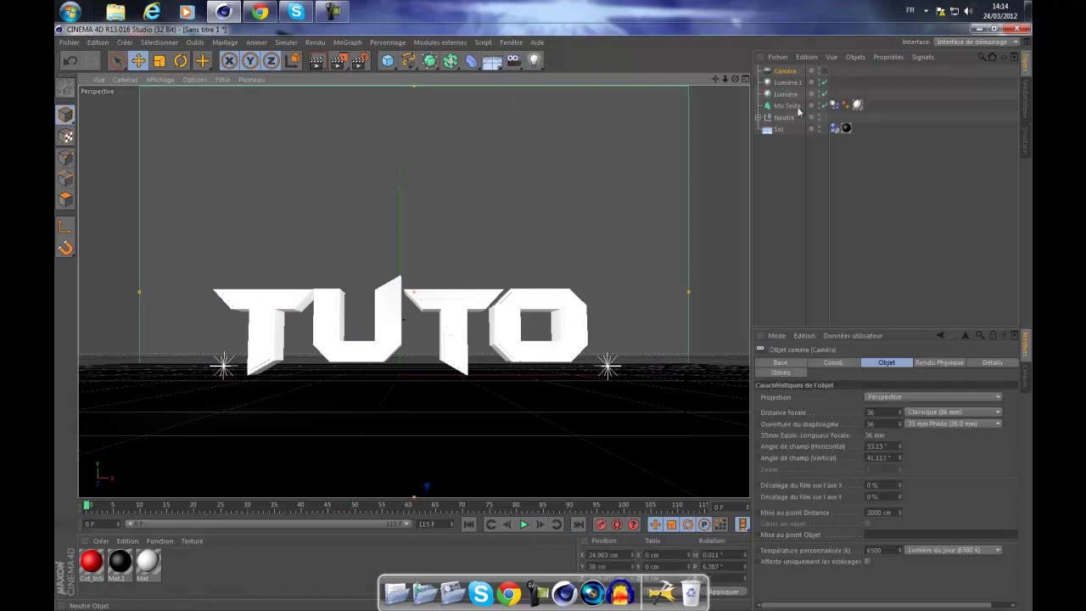
click(823, 70)
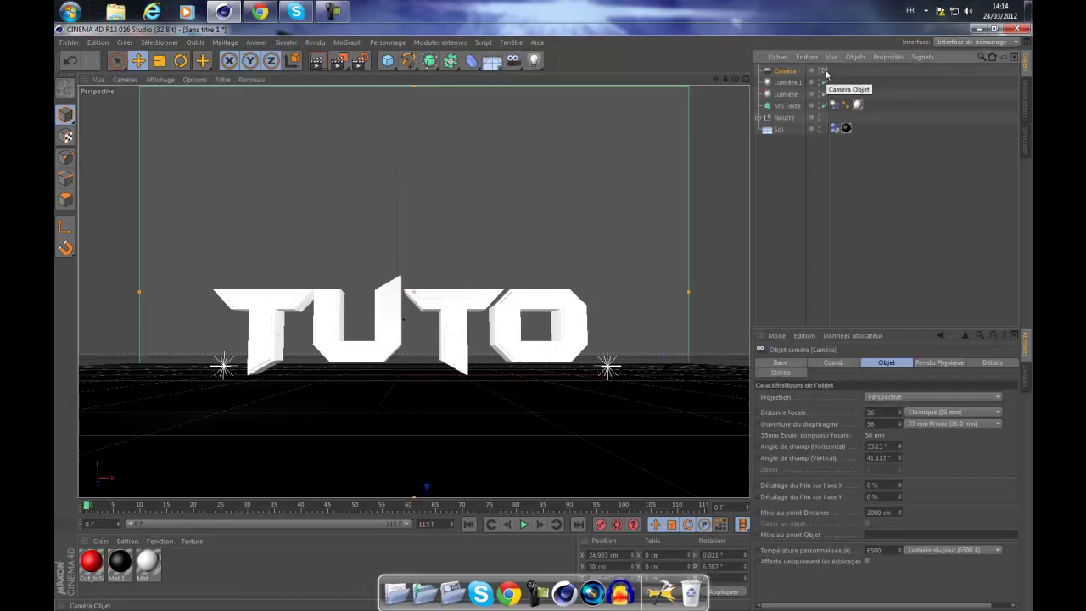
mouse_move(535, 327)
alt+middle_down()
mouse_move(553, 310)
mouse_move(545, 320)
alt+middle_up()
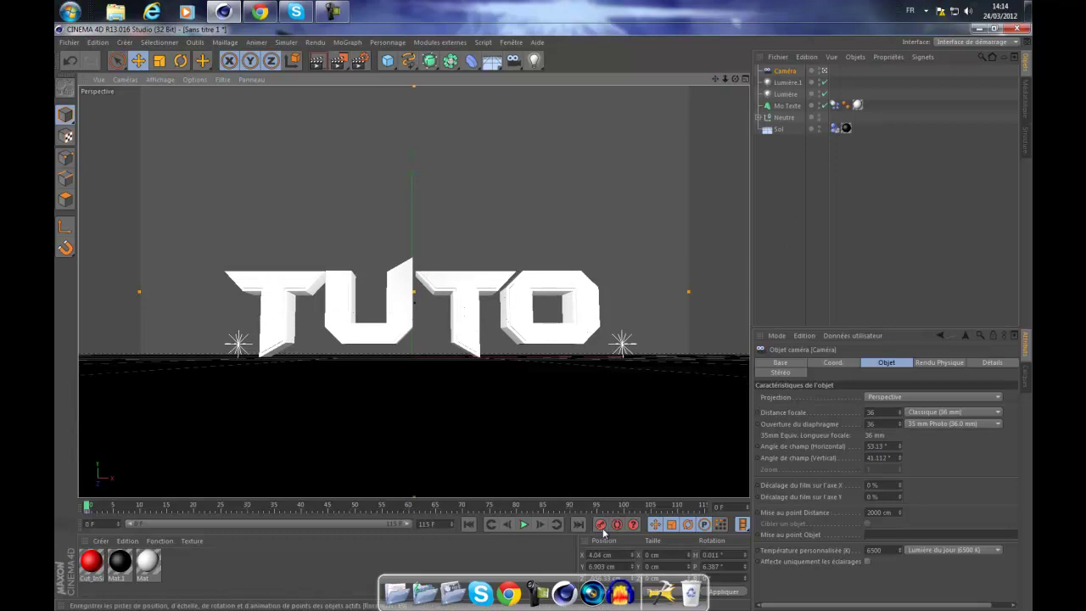
click(524, 525)
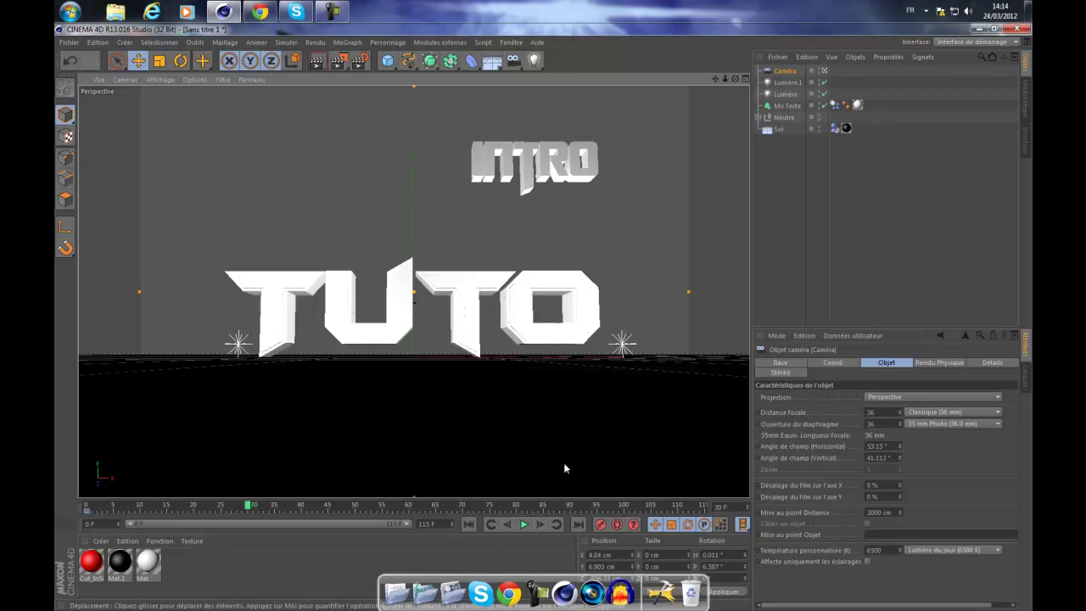
click(524, 525)
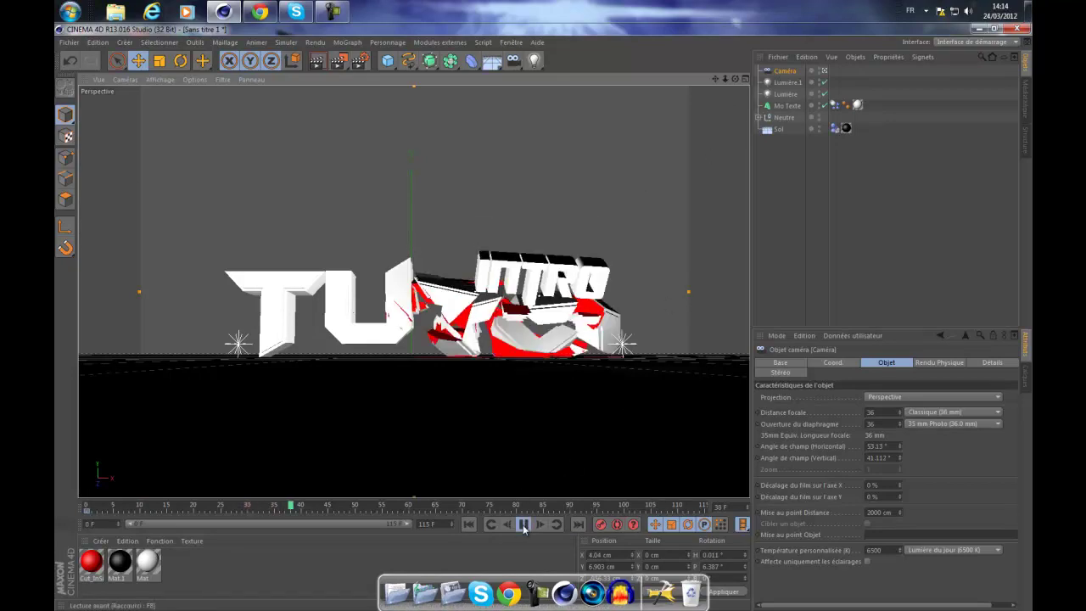
drag(720, 81, 717, 78)
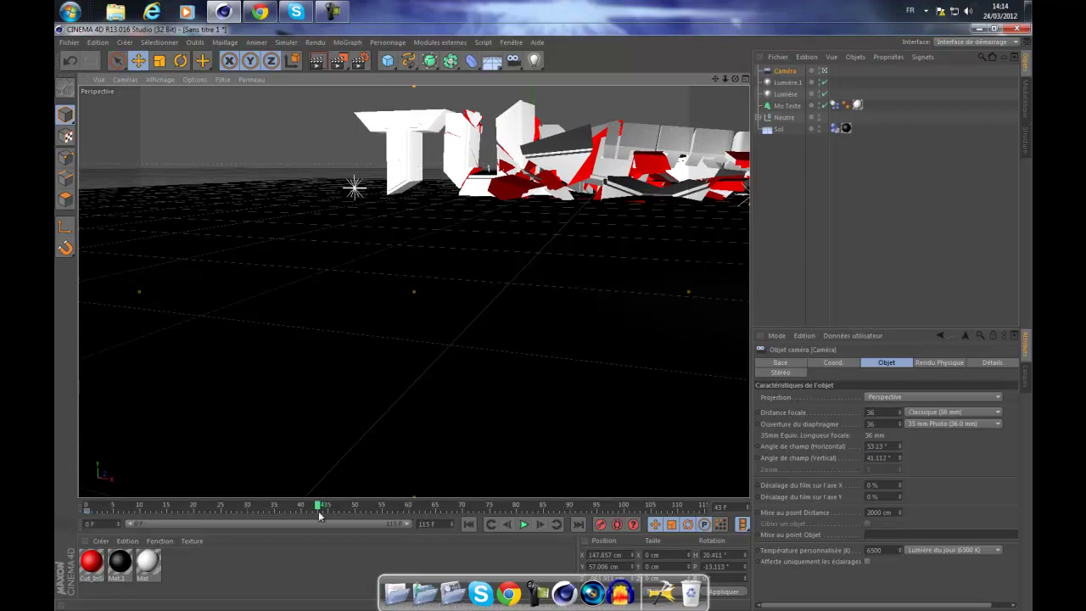
drag(319, 509, 280, 510)
Step: Keyframe the same front camera view at frame 30 and a raised view of the debris at frame 45, about X 597 cm, Y 607 cm
click(469, 523)
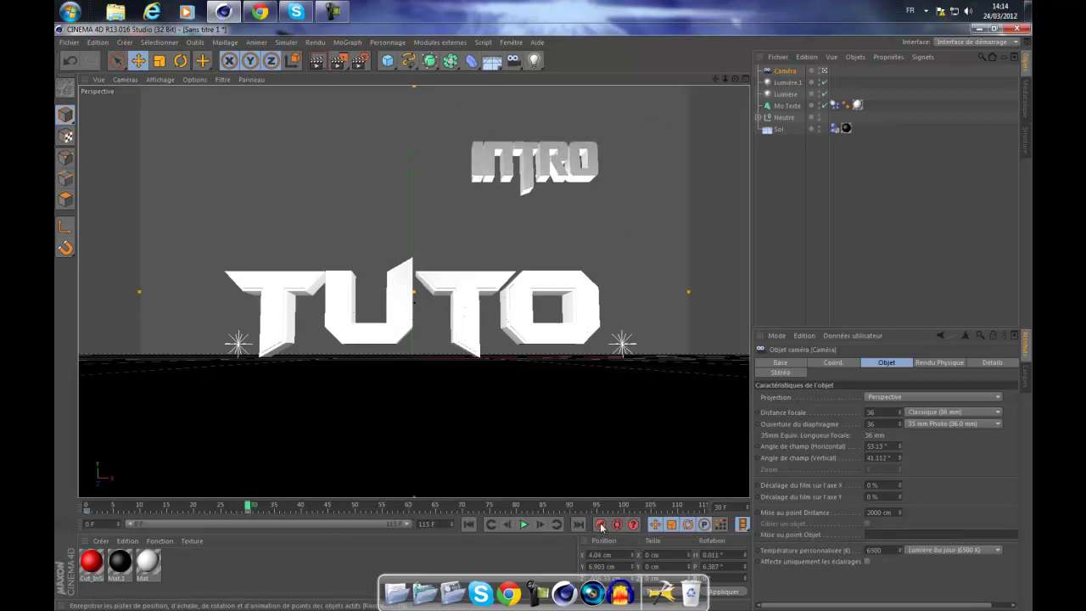
click(525, 525)
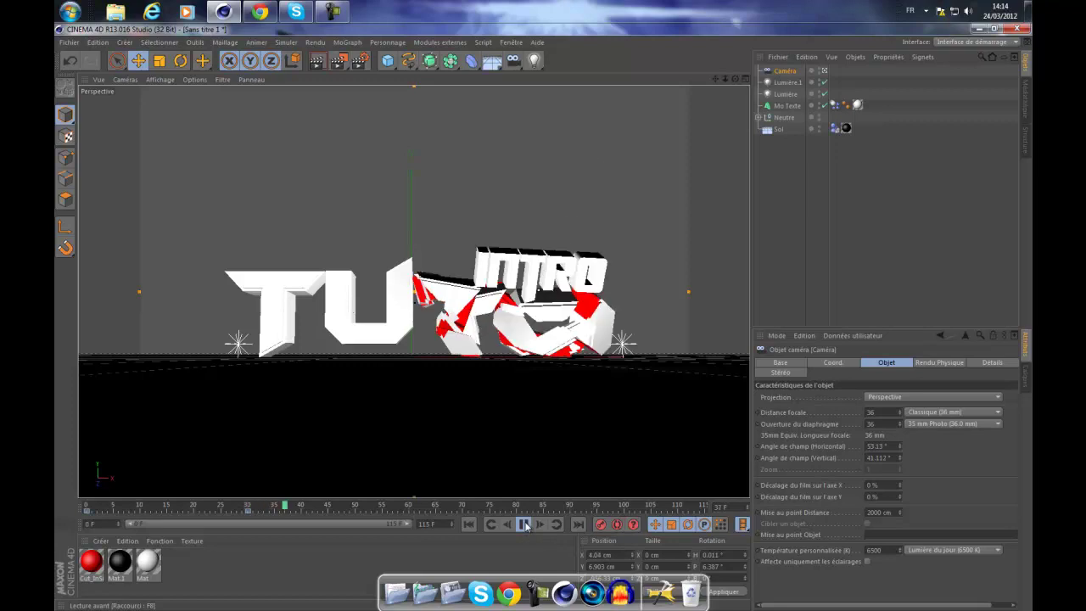
drag(723, 82, 543, 317)
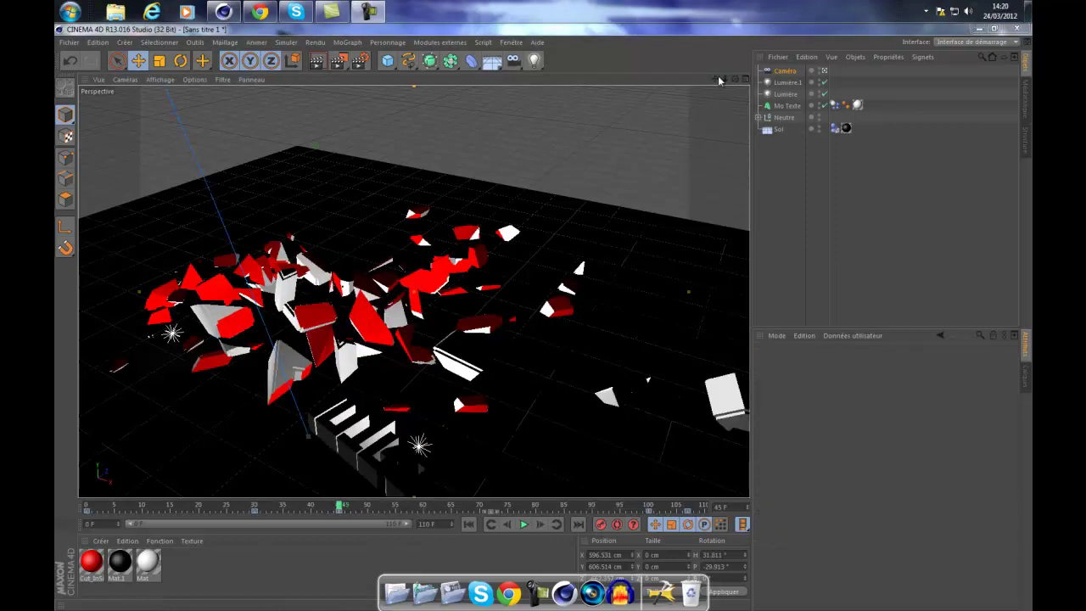
Step: Delete the camera keyframes at frames 100 and 107
drag(719, 80, 577, 365)
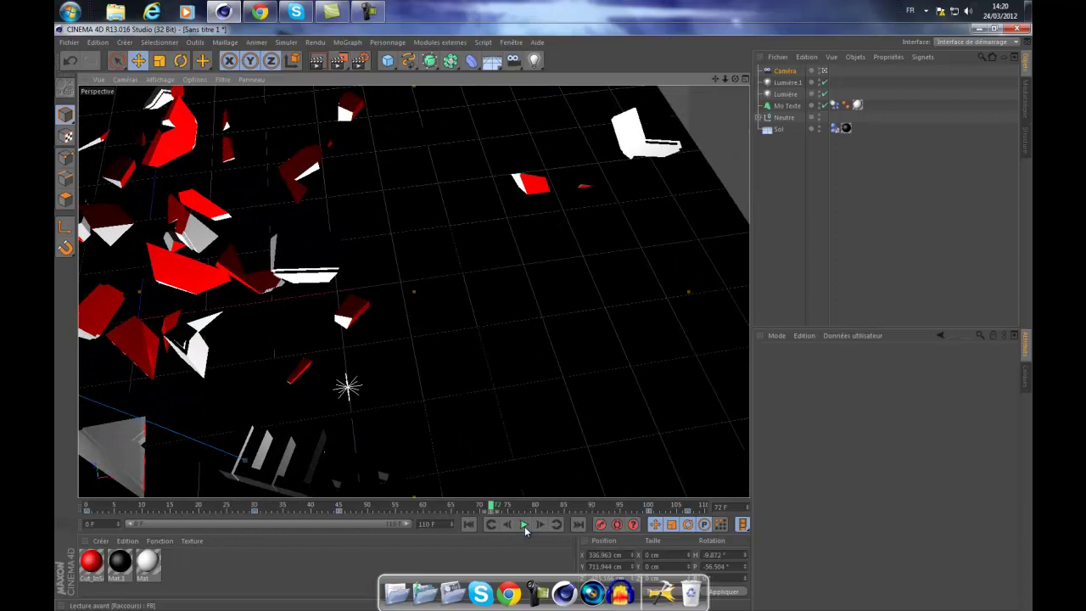
drag(735, 78, 654, 498)
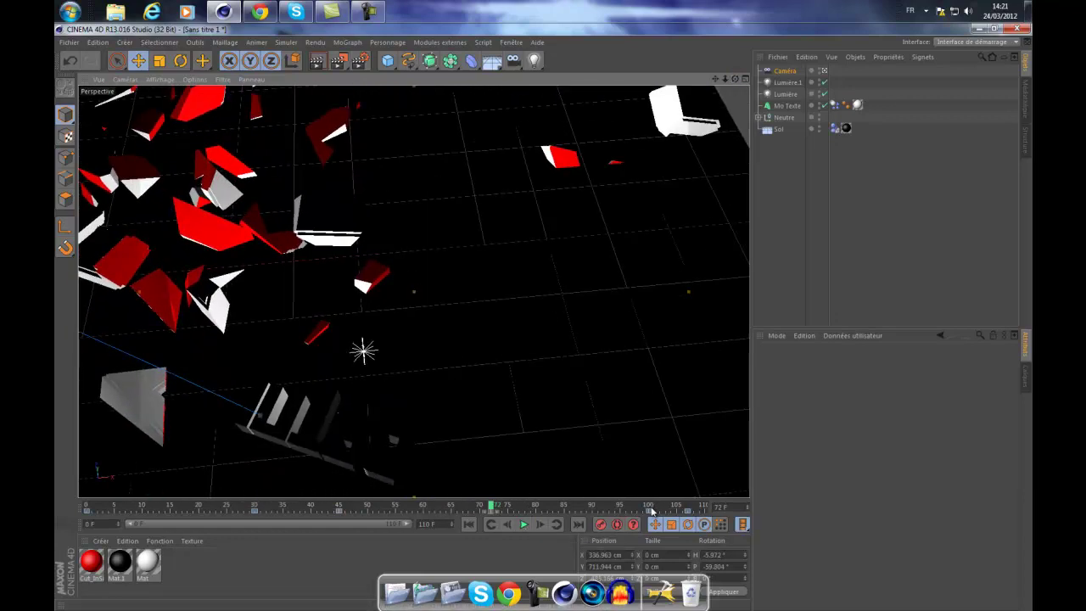
click(652, 512)
right_click(641, 528)
click(695, 513)
right_click(689, 512)
click(687, 514)
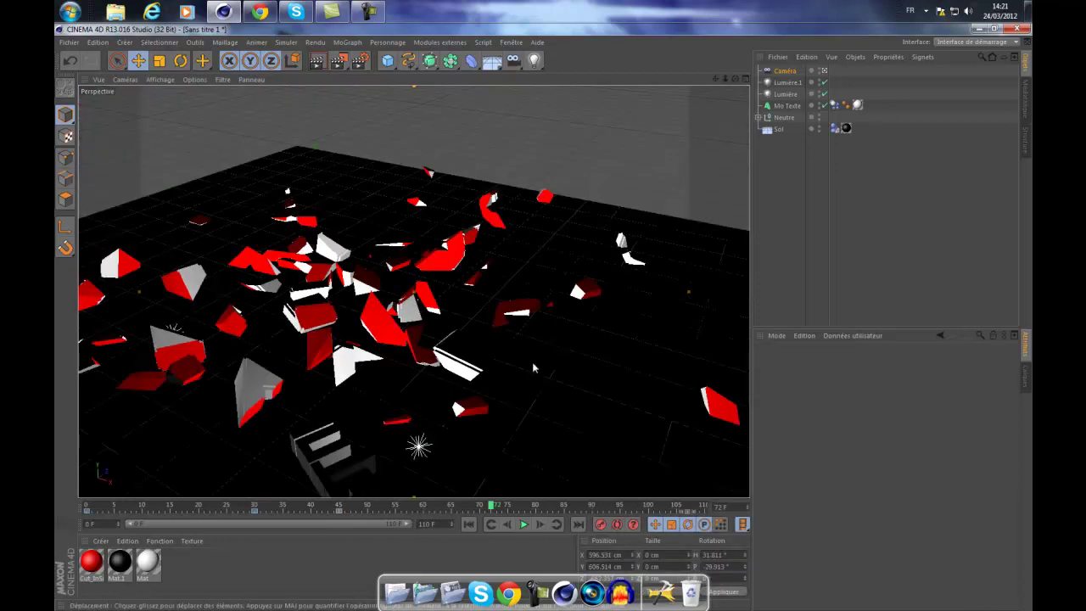
Step: Keyframe a high camera view over the fallen Intro text at frame 72, about X -206 cm, Y 427 cm, and play on to frame 98
scroll(549, 320, up, 1)
scroll(548, 319, up, 4)
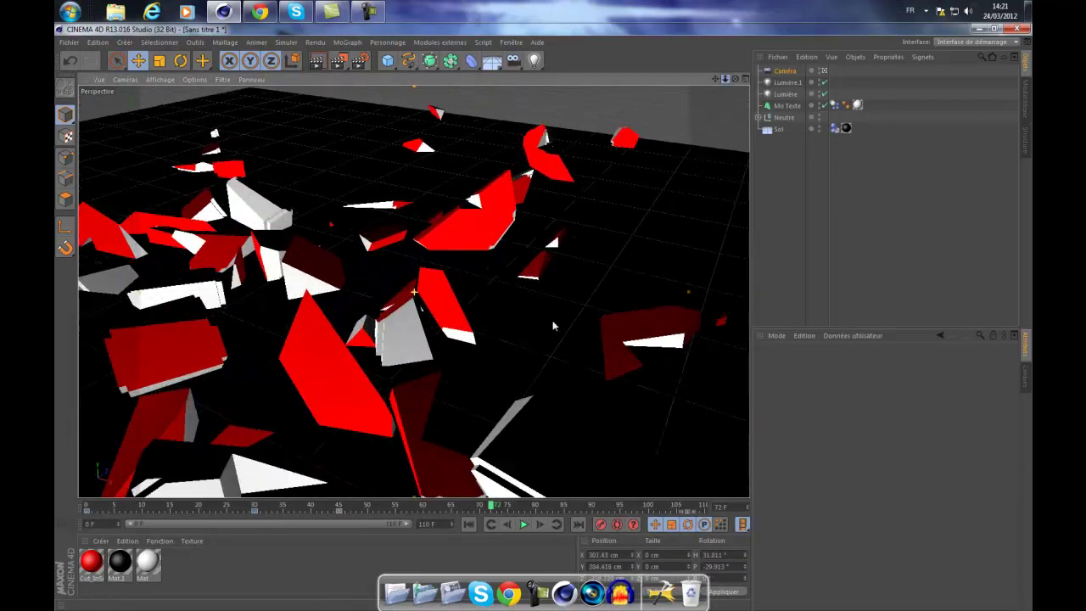
scroll(550, 322, down, 5)
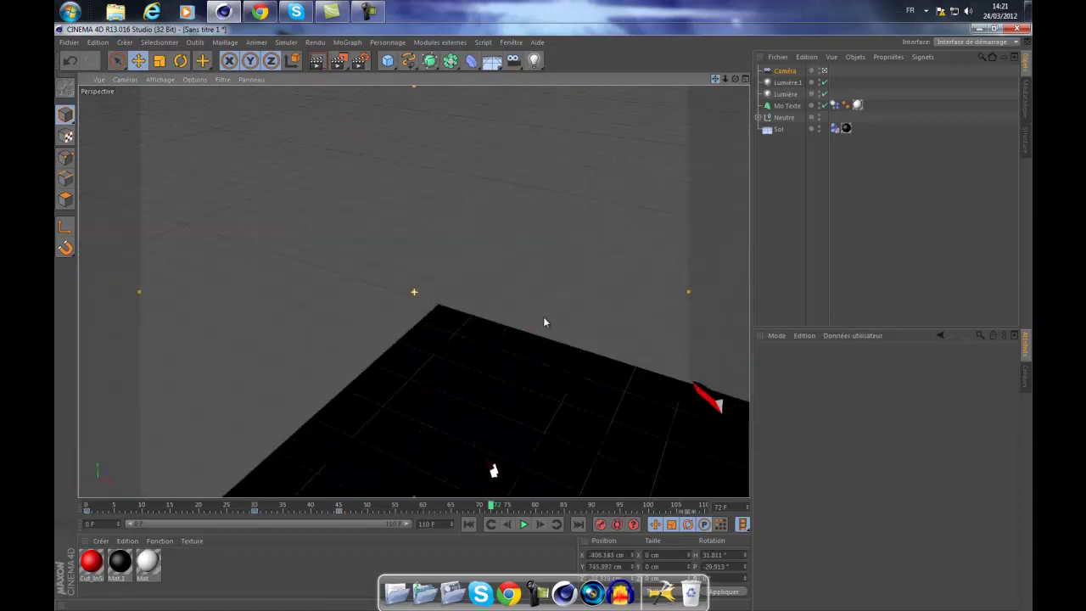
mouse_move(737, 79)
mouse_down()
mouse_move(708, 85)
mouse_move(731, 84)
mouse_up()
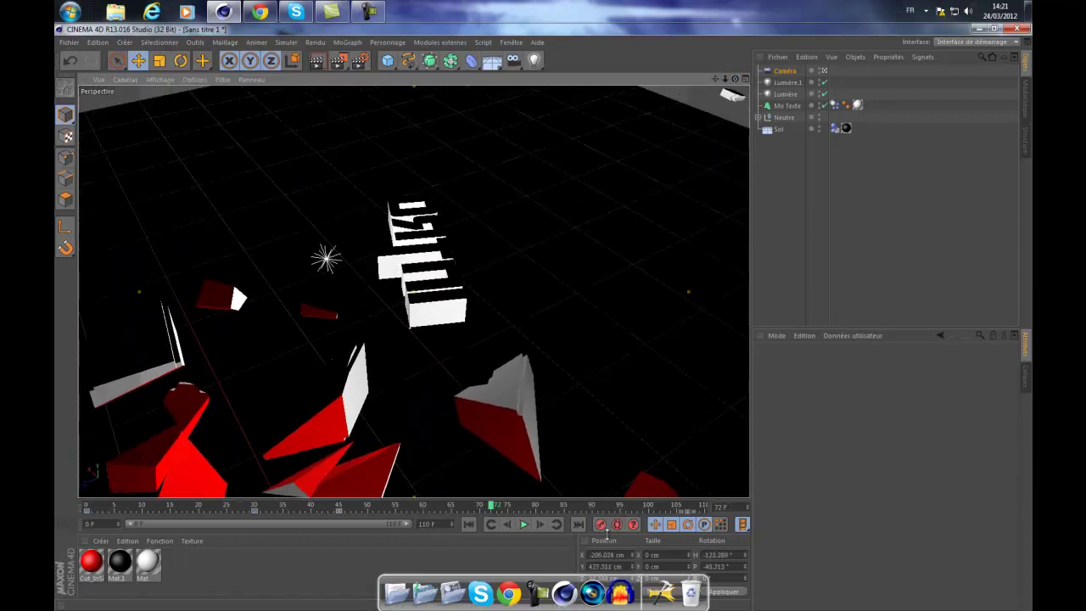
click(522, 524)
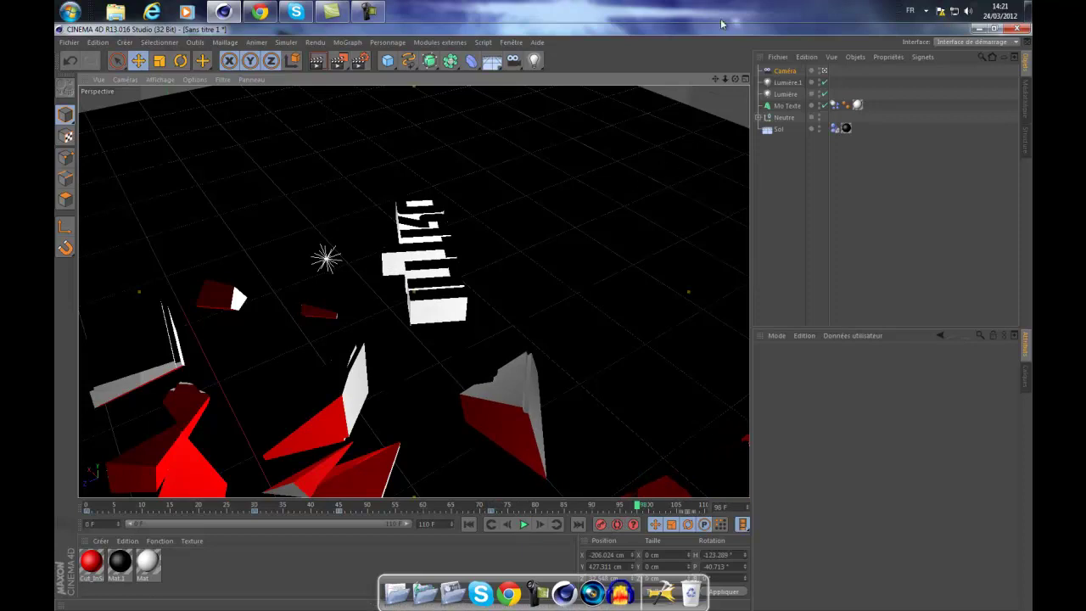
Step: Keyframe a steeper camera view above the Intro text at frame 98, about X 63 cm, Y 484 cm, and play on to frame 108
drag(735, 82, 623, 390)
click(599, 525)
click(524, 525)
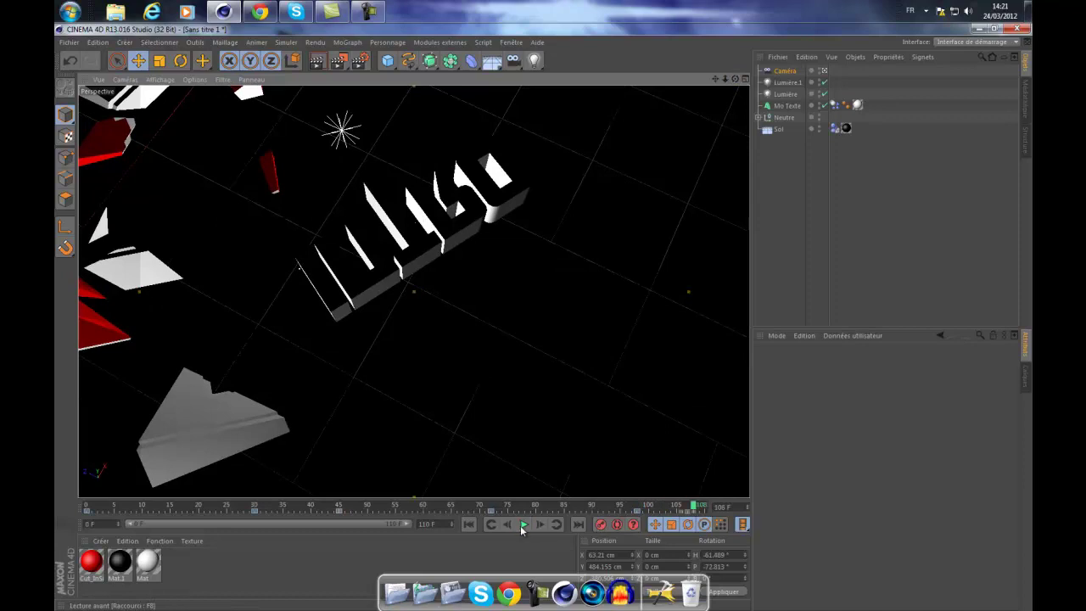
Step: Keyframe the camera plunging down through the Intro text at frame 108, about X 218 cm, Y 5 cm, and return to the first frame
mouse_move(726, 79)
mouse_down()
mouse_move(547, 317)
mouse_move(724, 82)
mouse_move(550, 332)
mouse_move(544, 316)
mouse_move(746, 85)
mouse_up()
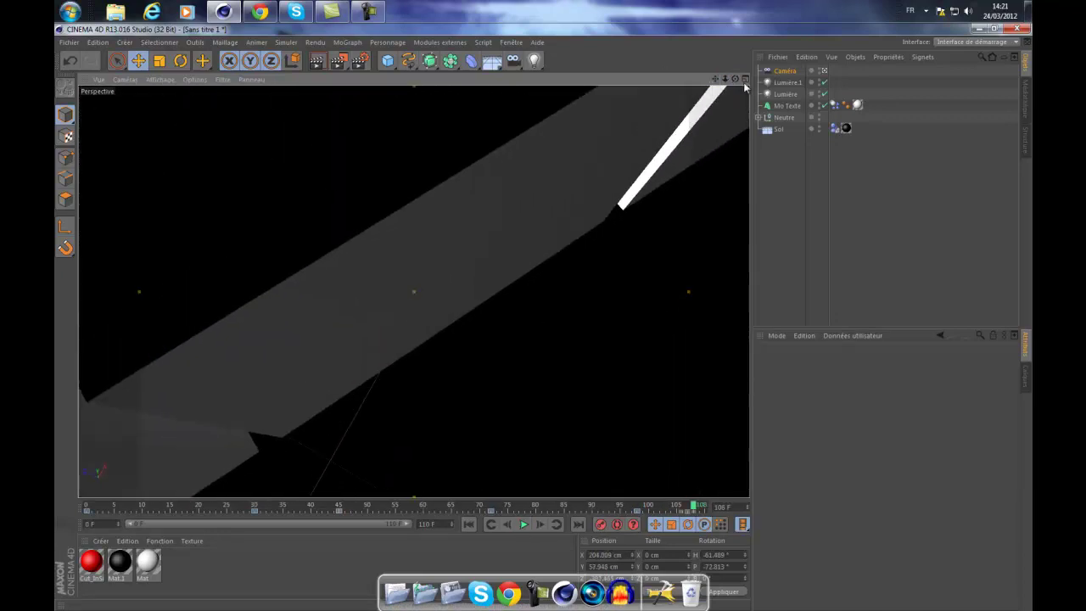
drag(548, 322, 546, 320)
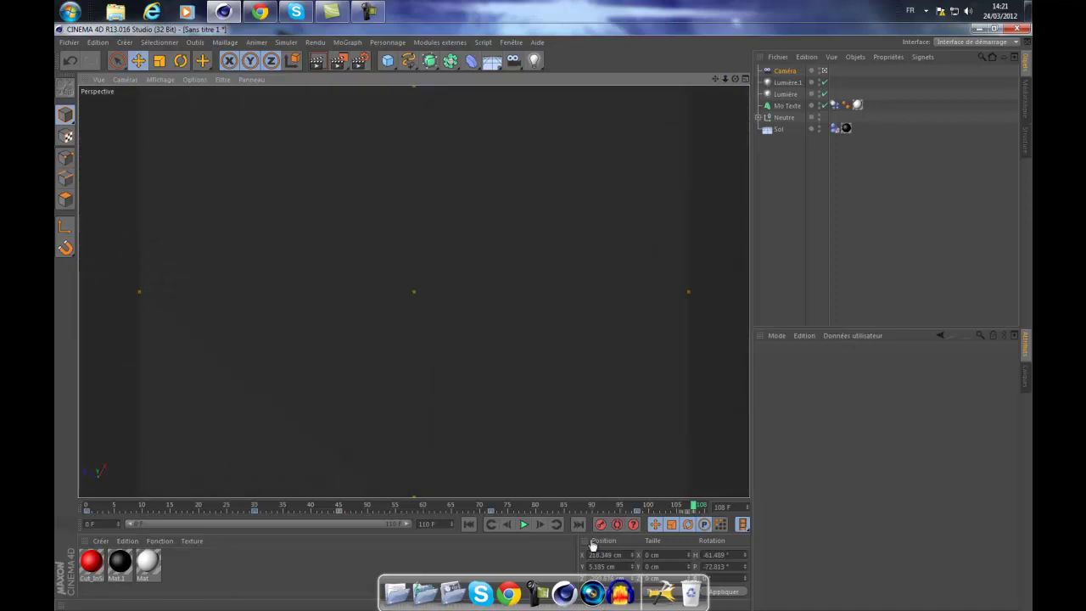
click(464, 524)
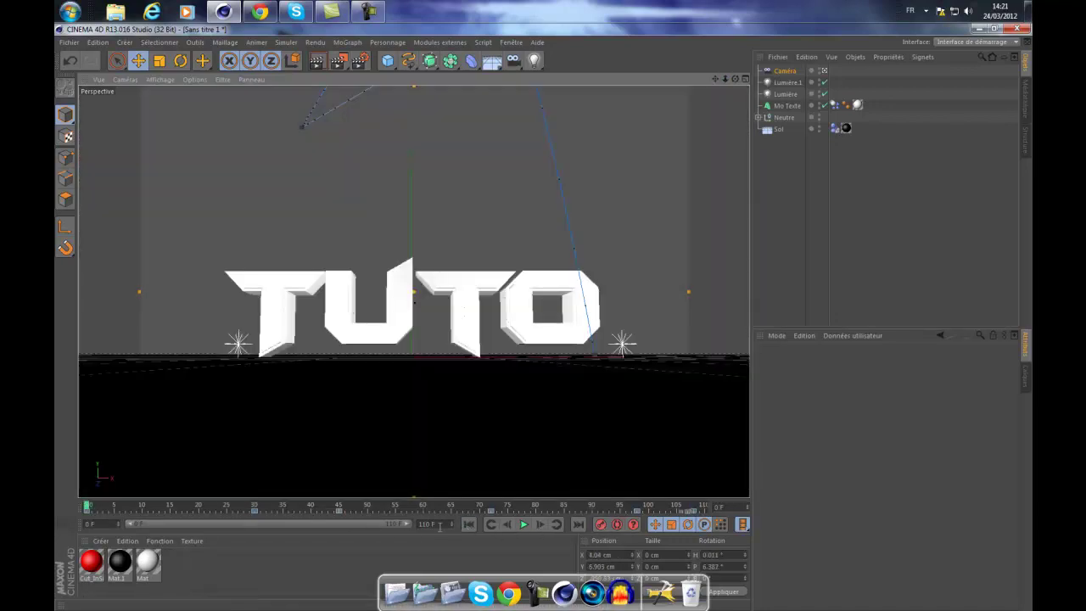
Step: Play the complete camera animation from the start and return to the first frame
click(525, 526)
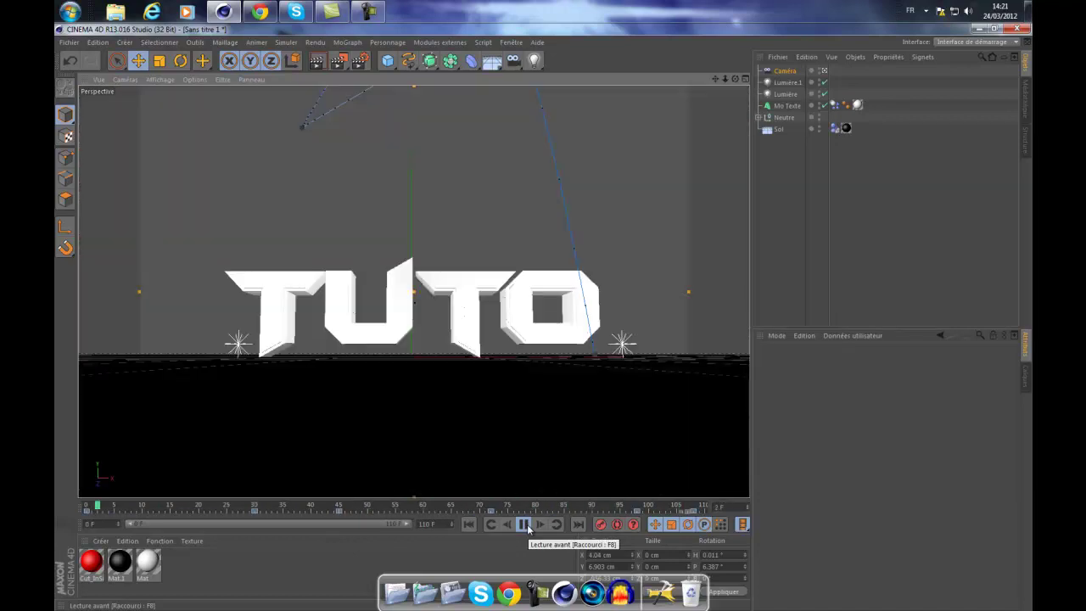
click(527, 525)
click(469, 525)
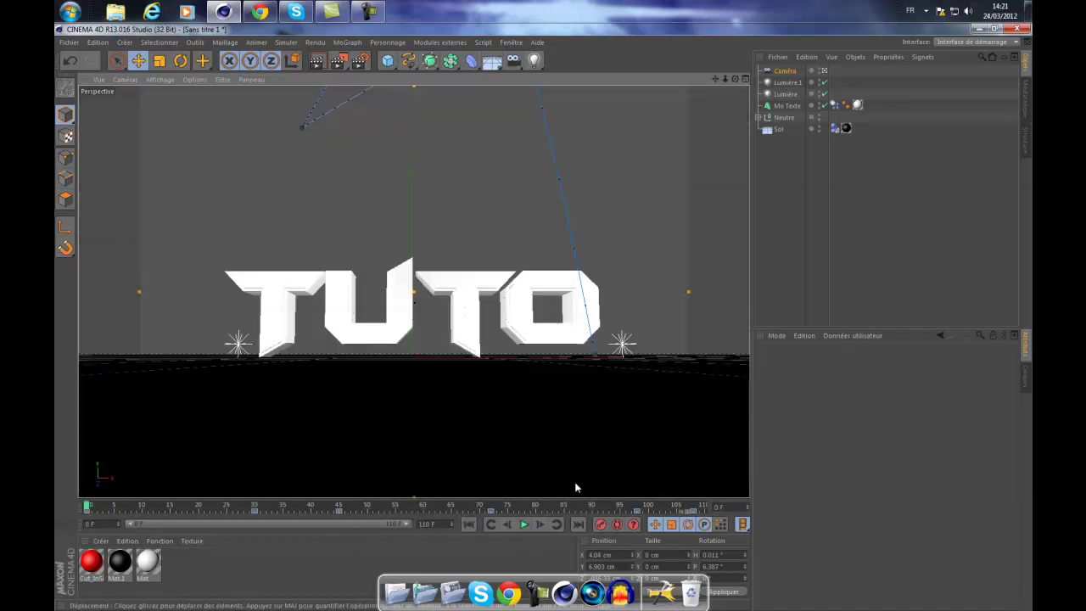
key(Delete)
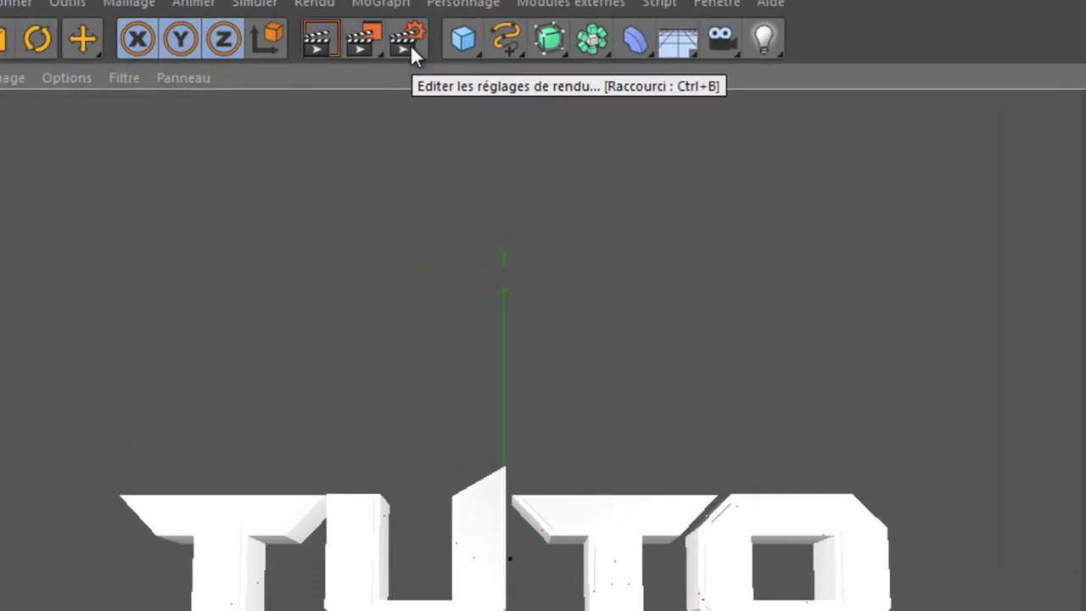
Step: Set the render output to the HDV/HDTV 720 29.97 preset and the rendered range to all frames (Toutes les images)
click(417, 46)
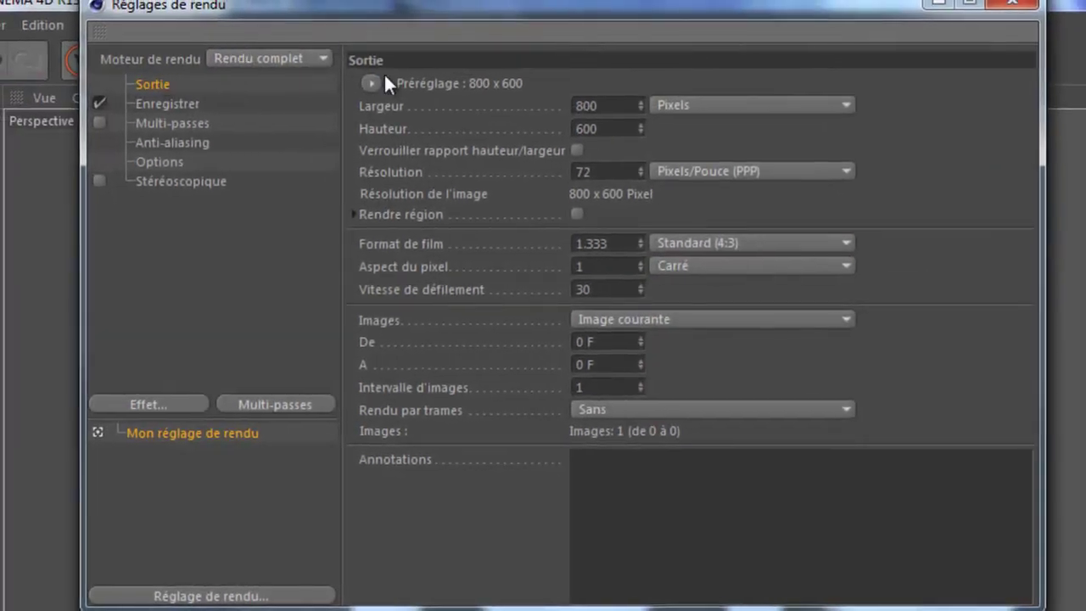
click(374, 83)
mouse_move(412, 152)
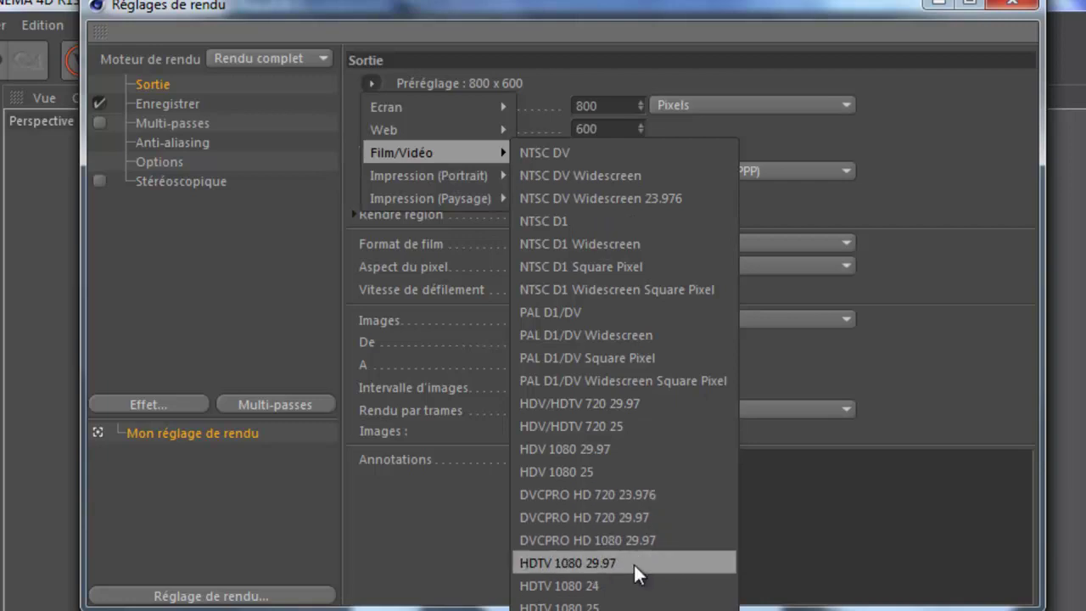
click(657, 404)
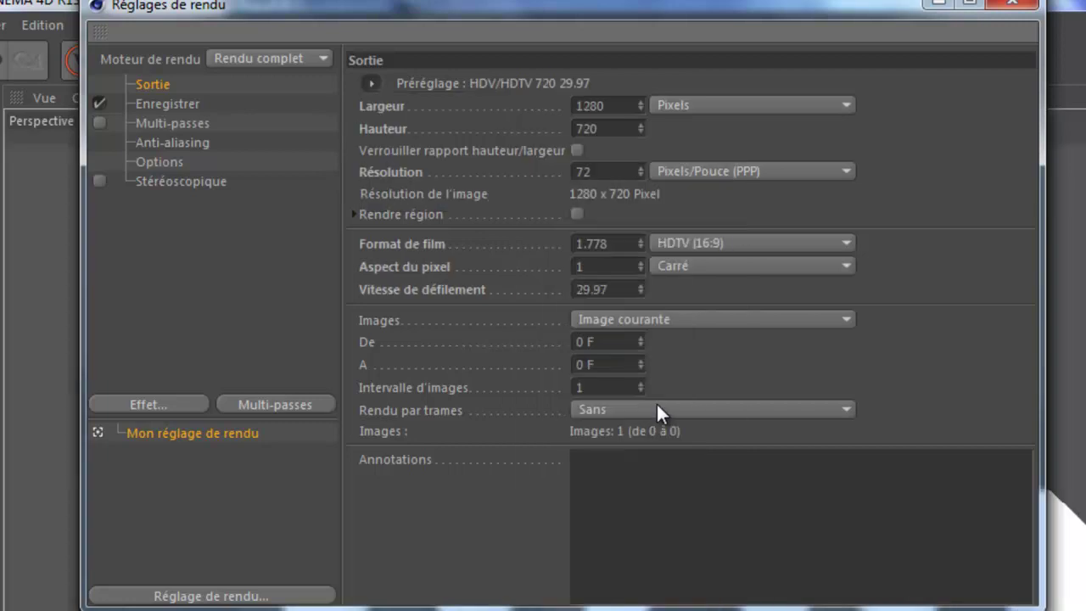
click(628, 327)
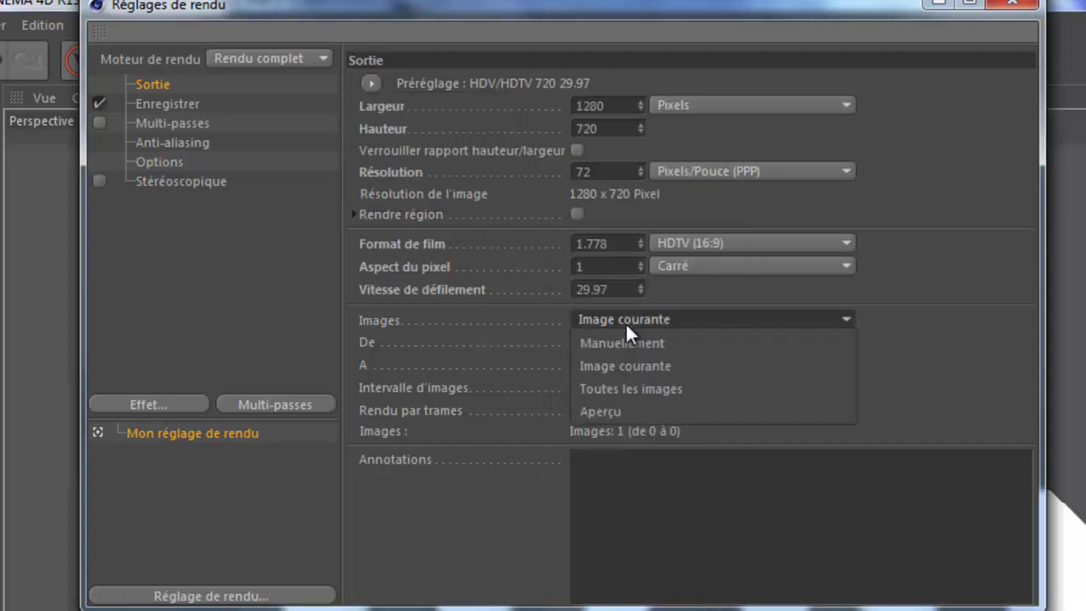
click(642, 389)
Step: Browse for the render's save location and open the intro tom folder in Documents
click(168, 104)
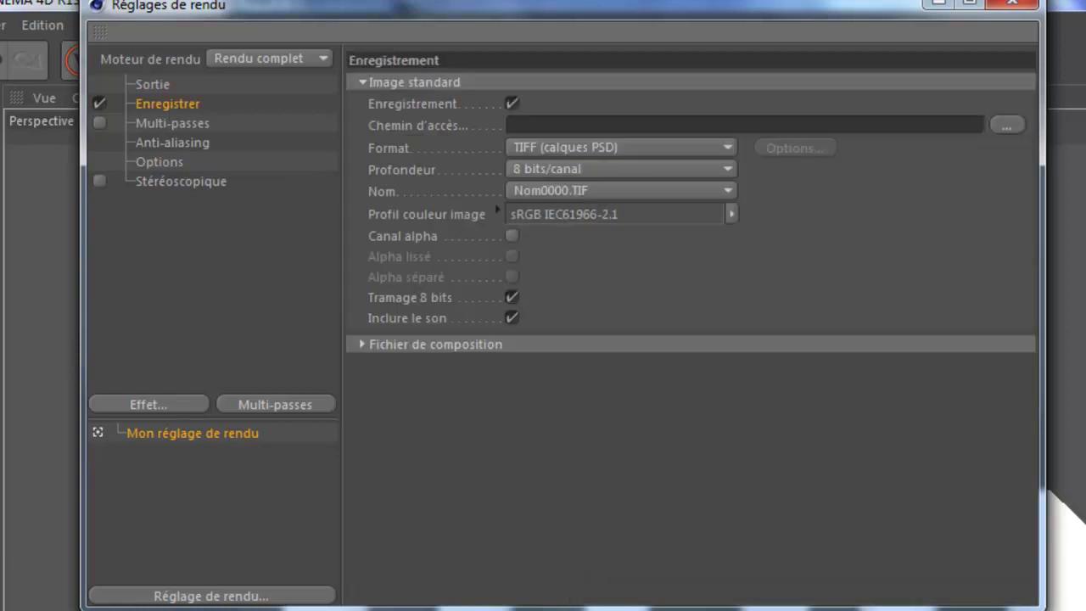
click(1007, 125)
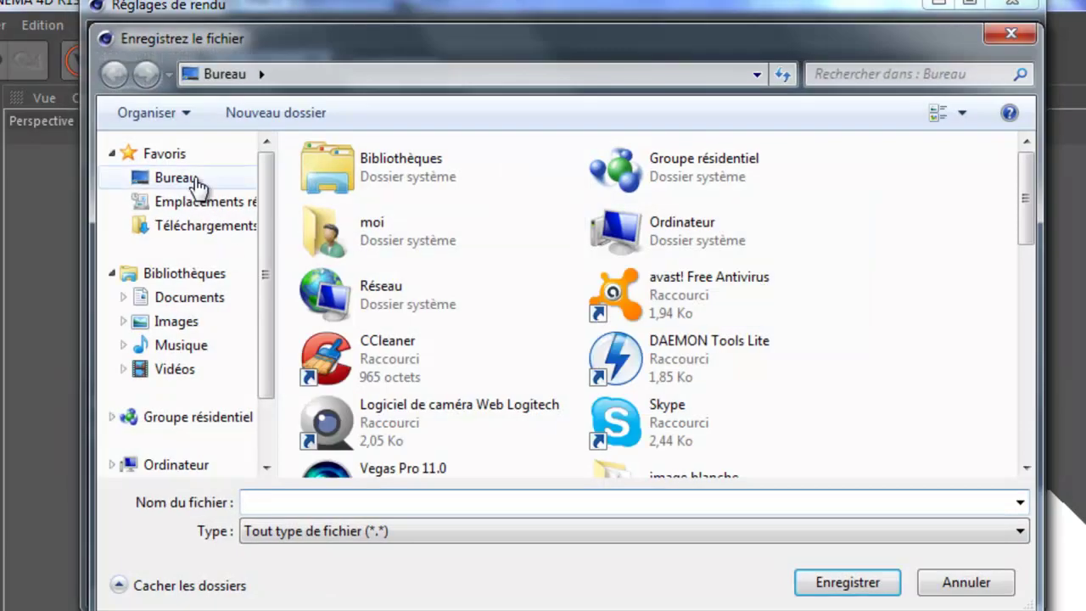
scroll(989, 327, down, 10)
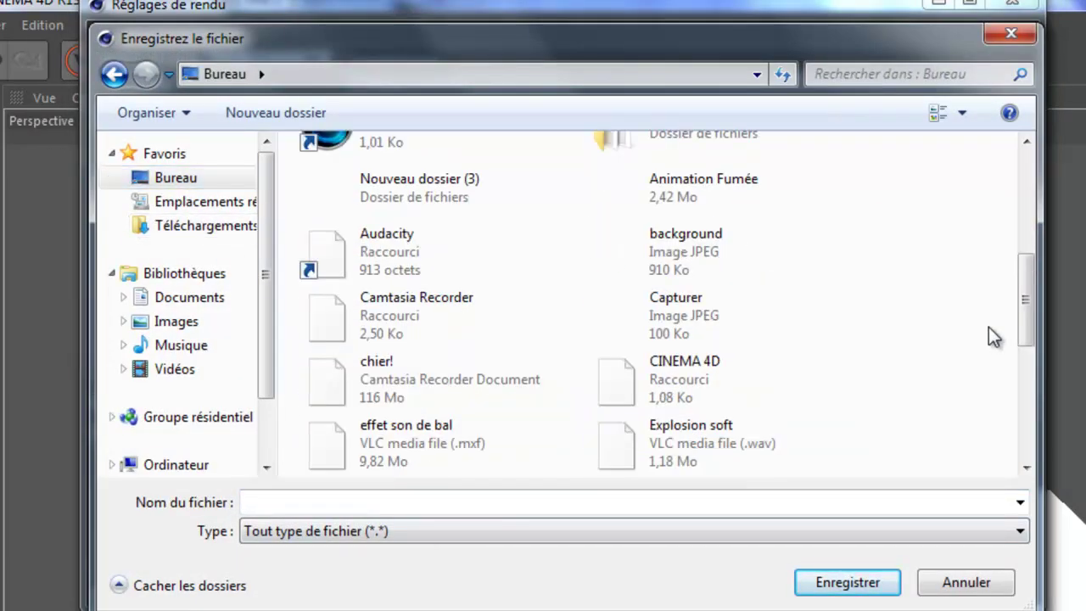
scroll(387, 364, up, 2)
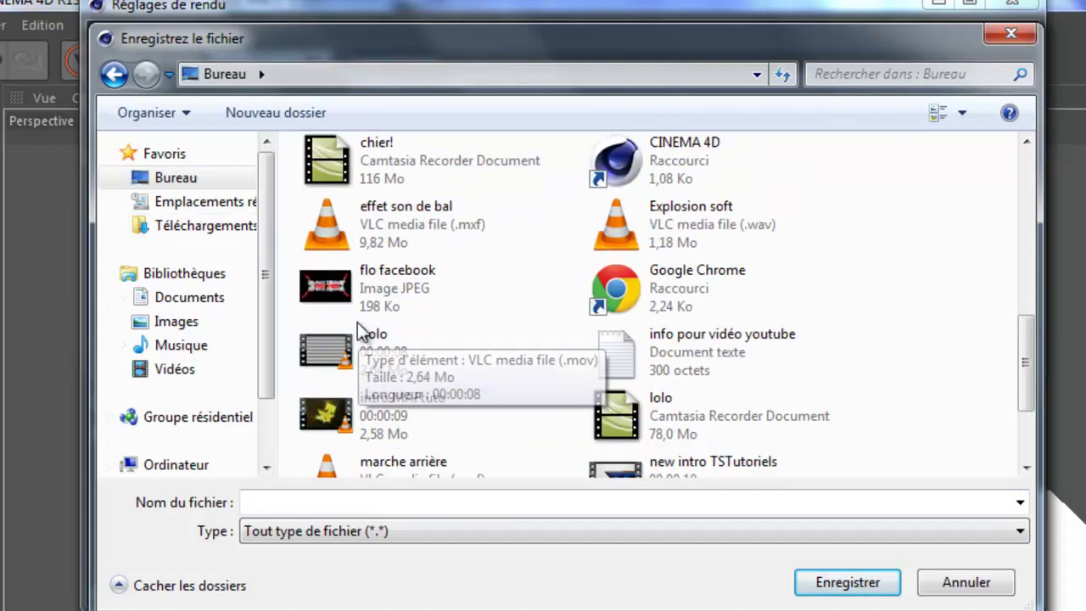
scroll(889, 417, down, 3)
scroll(601, 325, up, 3)
scroll(601, 324, up, 8)
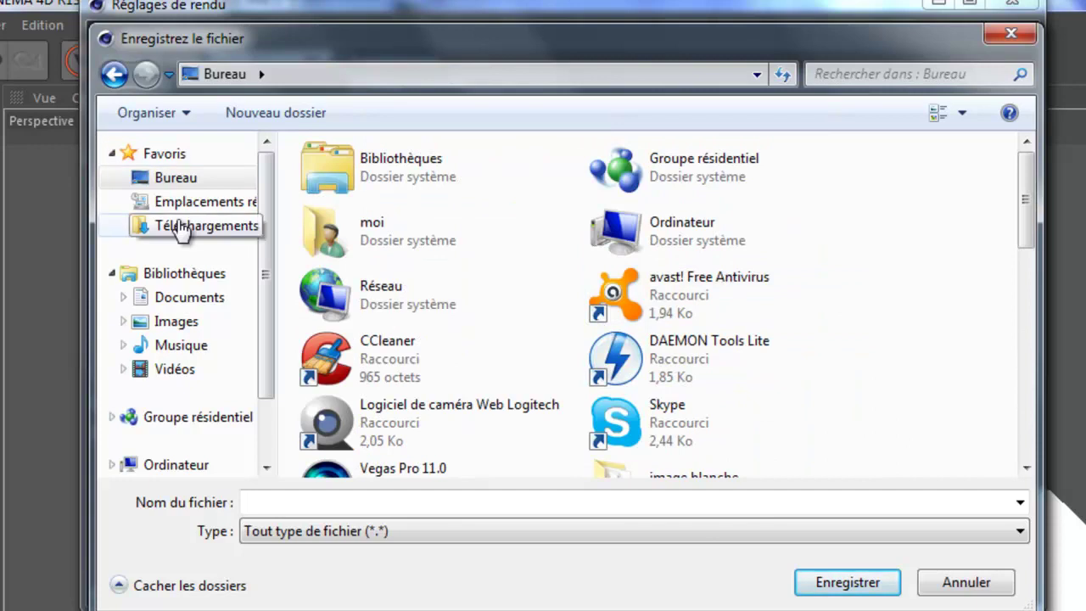
click(174, 298)
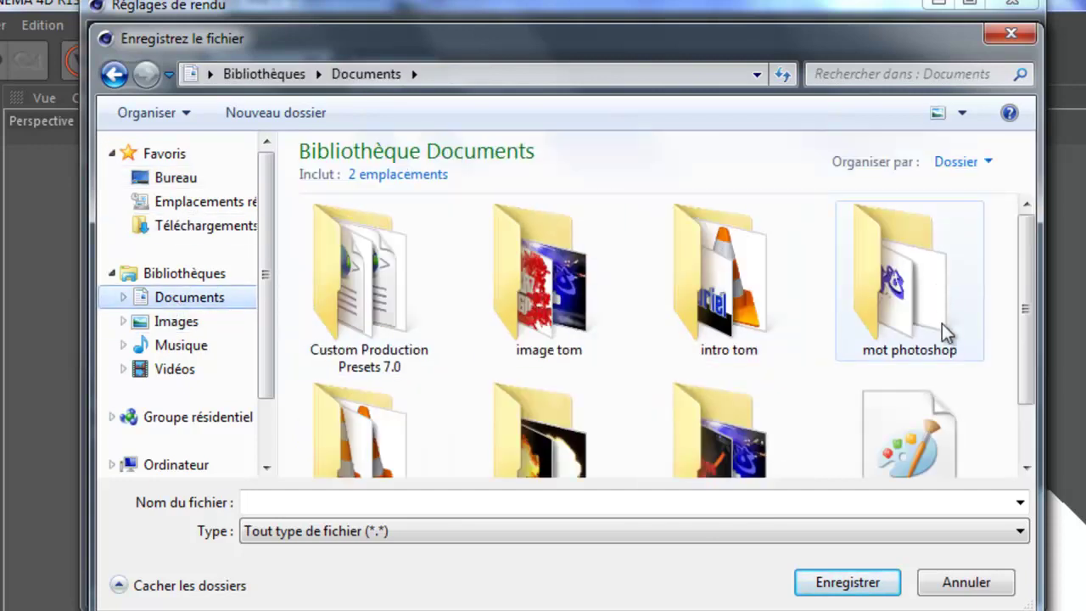
double_click(728, 270)
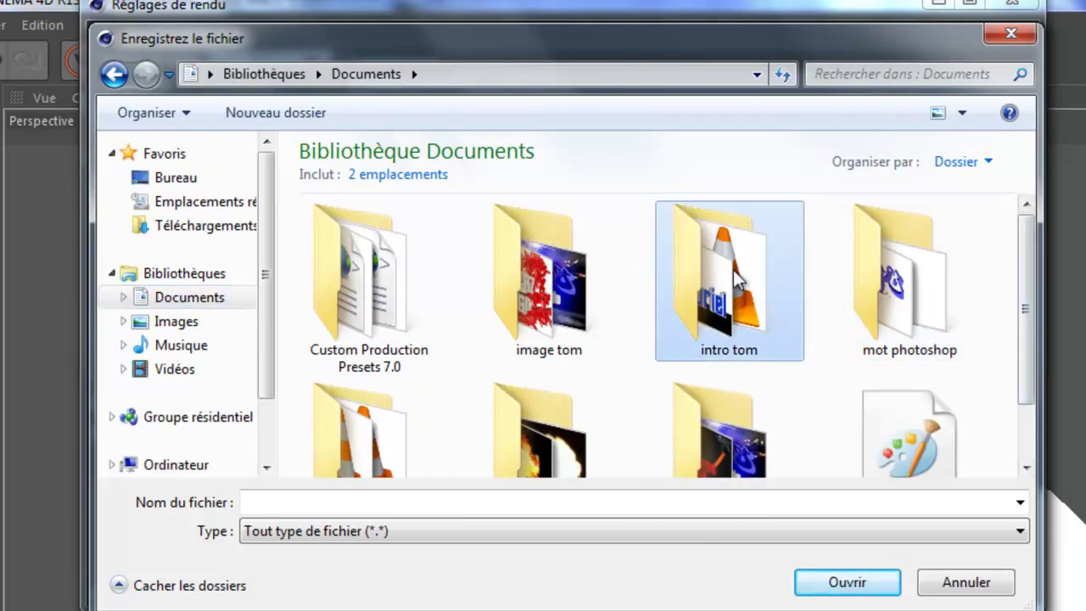
Step: Save the render output path under the file name Tuto and set its format to Film AVI
scroll(730, 271, down, 2)
scroll(509, 406, up, 2)
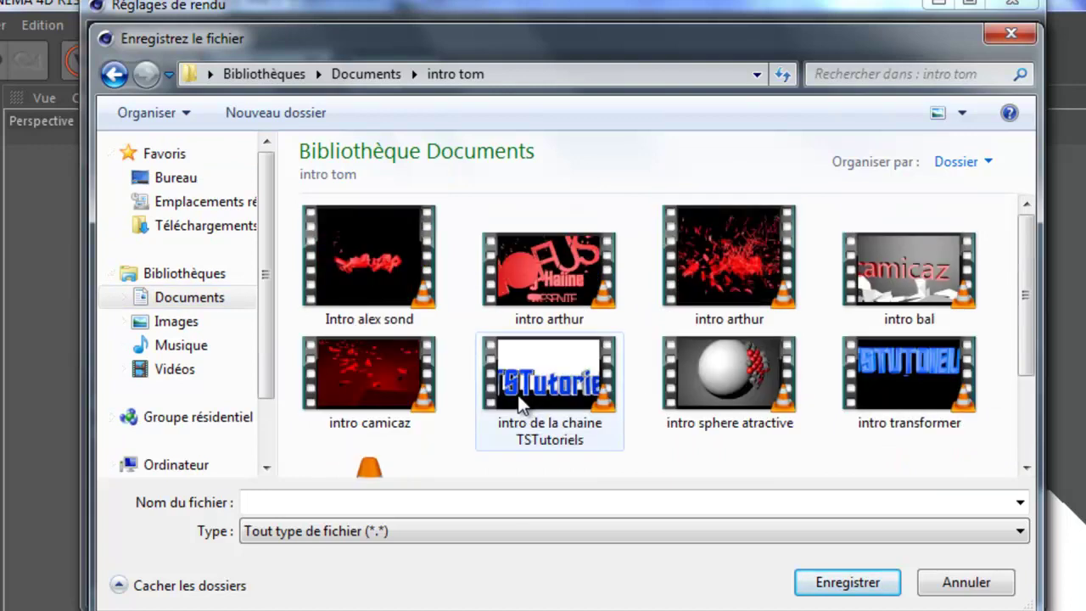
scroll(623, 446, down, 2)
scroll(623, 443, up, 2)
click(583, 495)
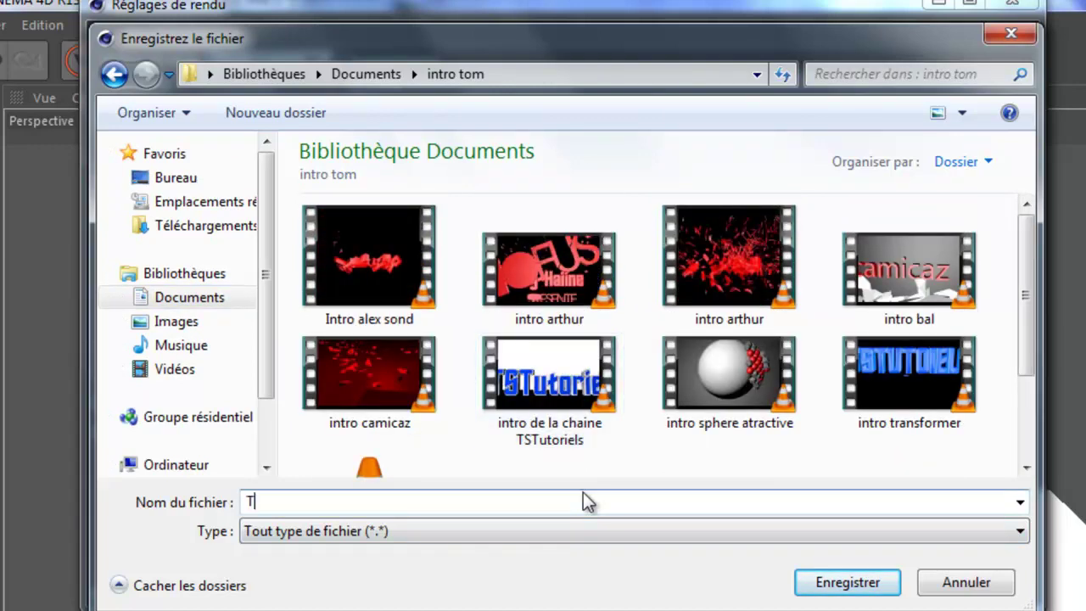
text(Tuto)
click(880, 583)
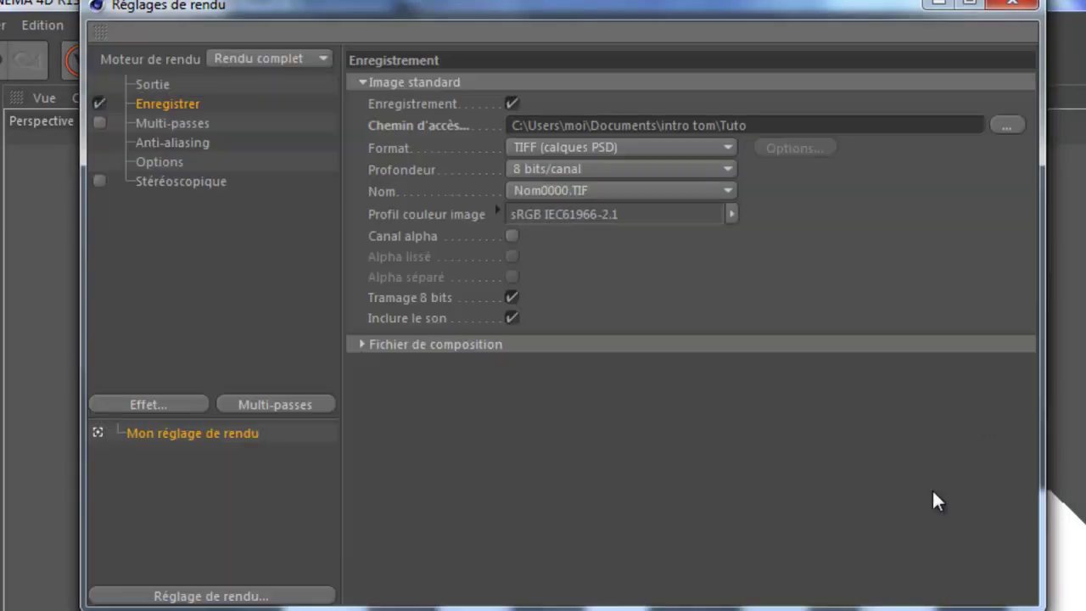
click(575, 147)
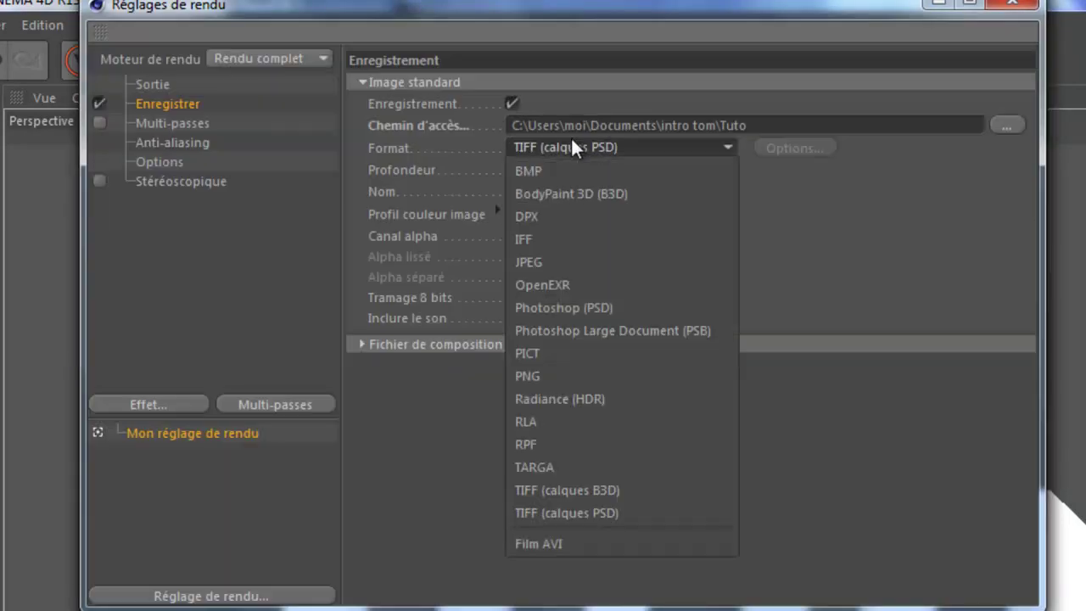
click(541, 544)
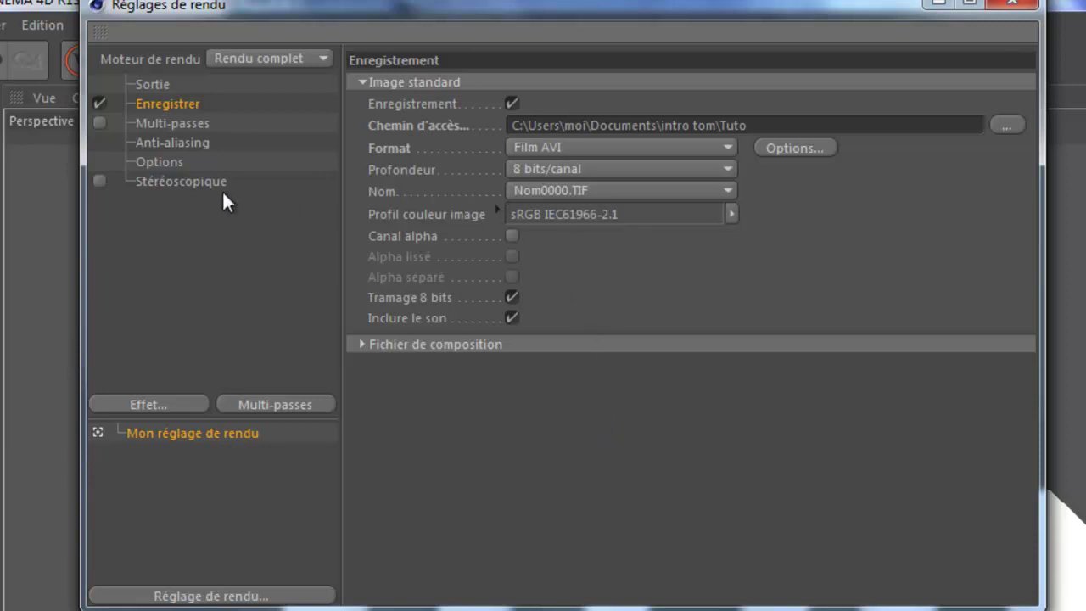
Step: Set the render's anti-aliasing to Au mieux with a maximum level of 2x2 and the Animation filter
click(190, 124)
click(179, 142)
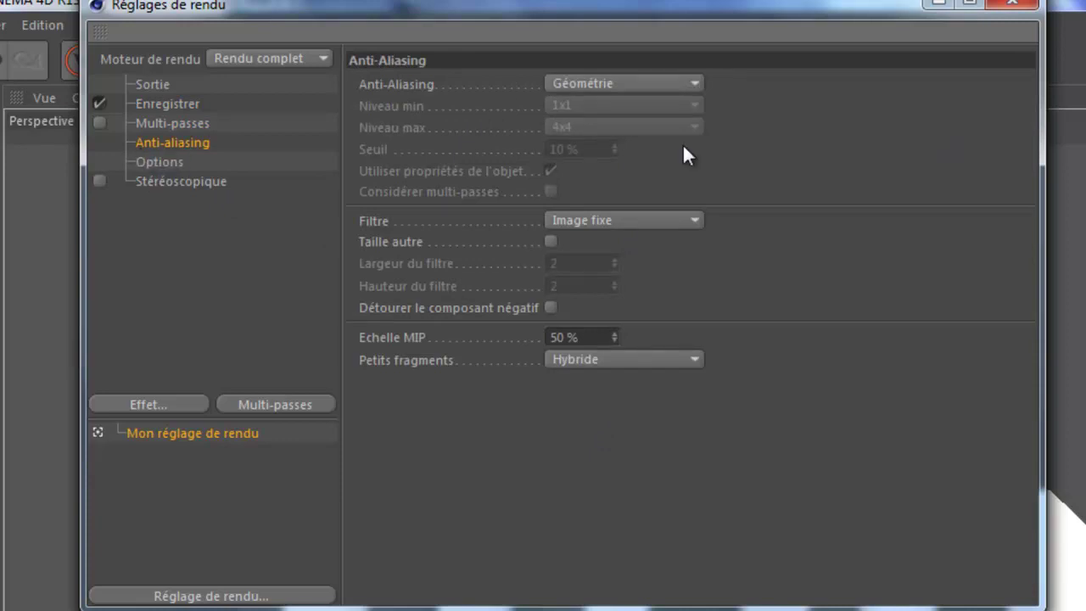
click(621, 83)
click(582, 153)
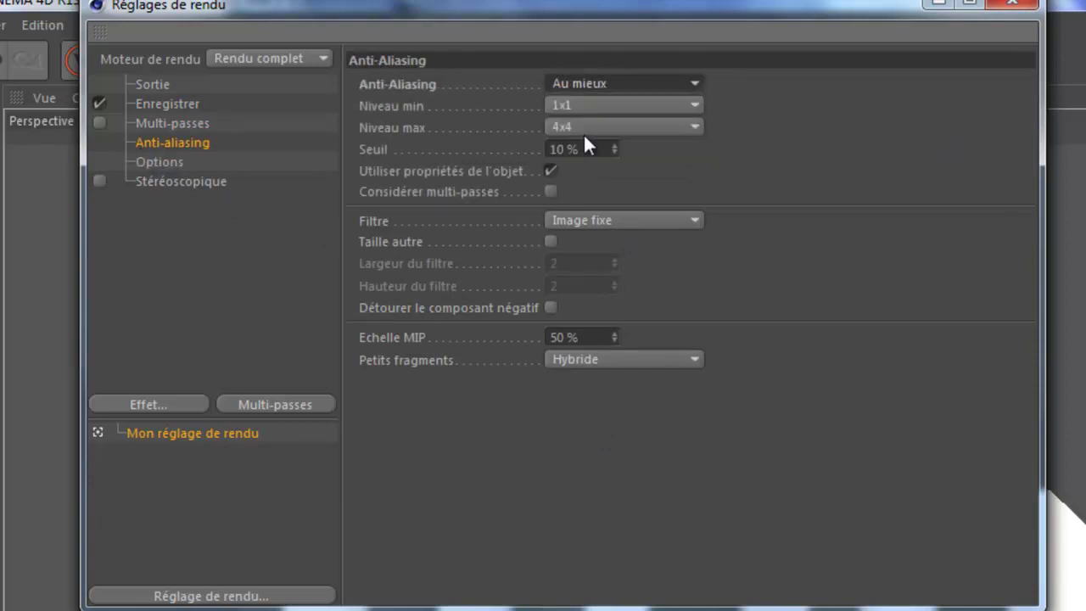
click(583, 129)
click(582, 173)
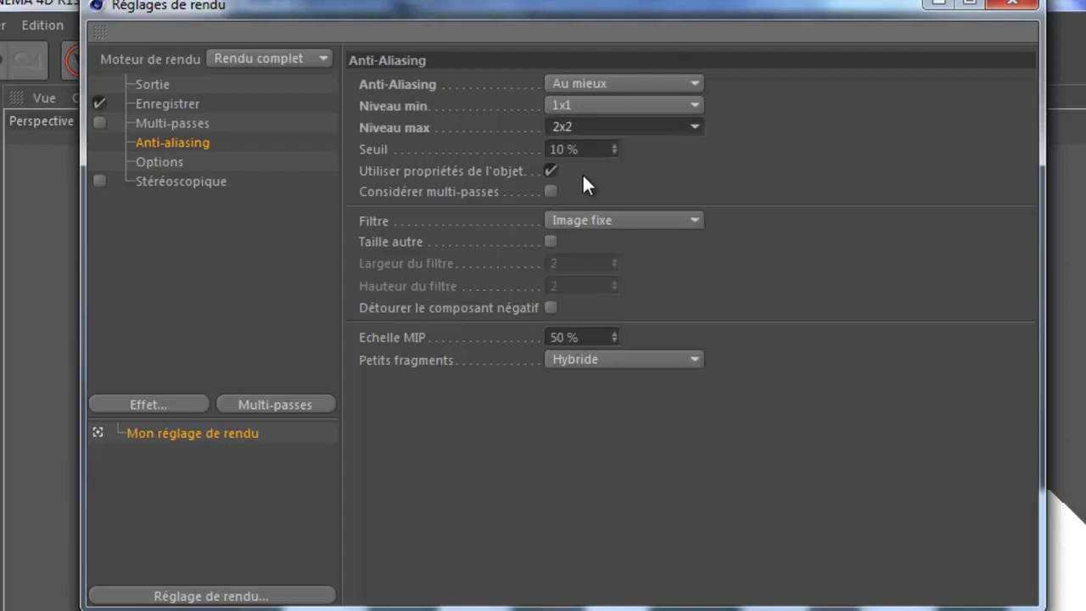
click(658, 221)
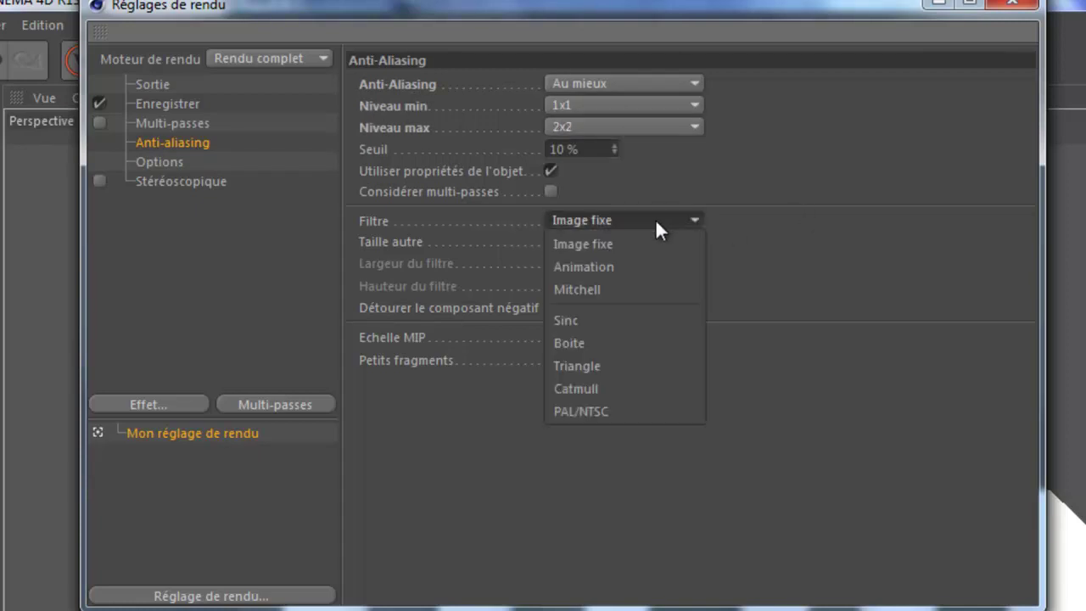
click(604, 270)
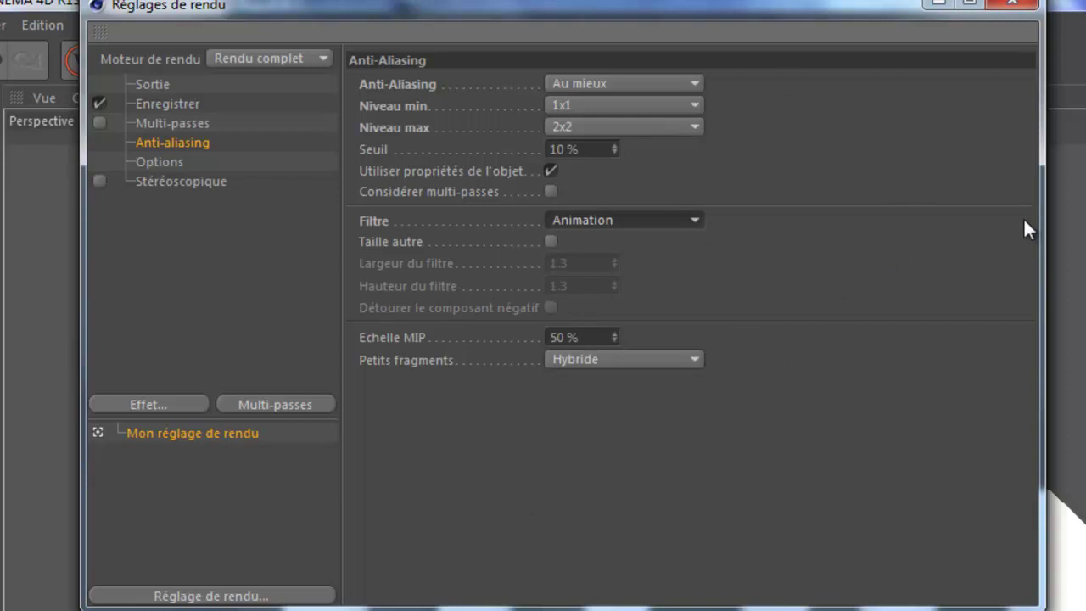
Step: Check the output and anti-aliasing settings, close the render settings, and render the animation in the Visualiseur
click(140, 84)
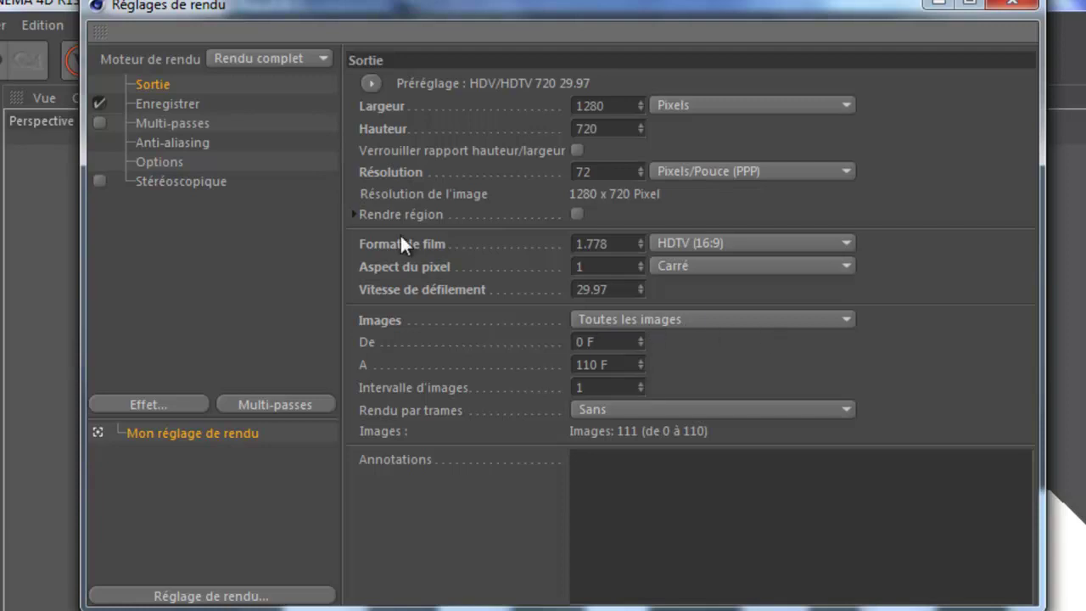
click(179, 144)
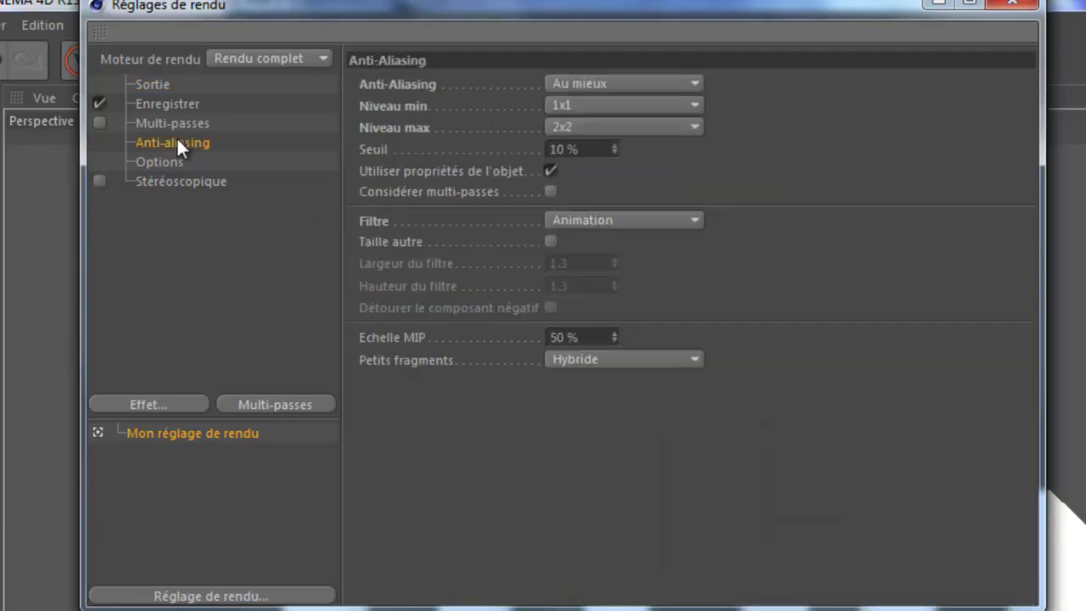
click(594, 85)
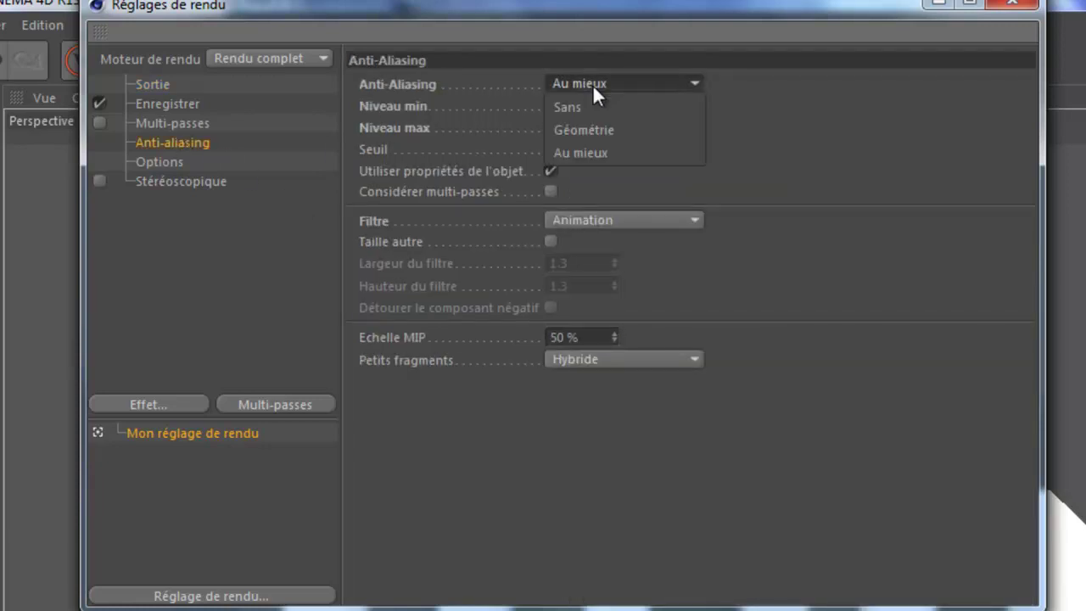
click(592, 84)
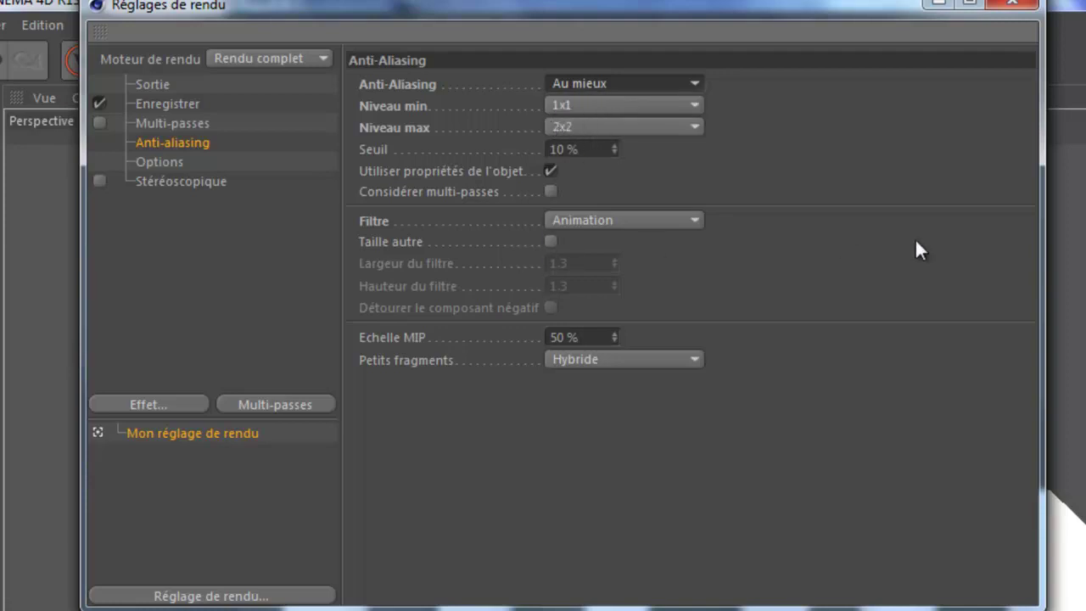
click(1034, 5)
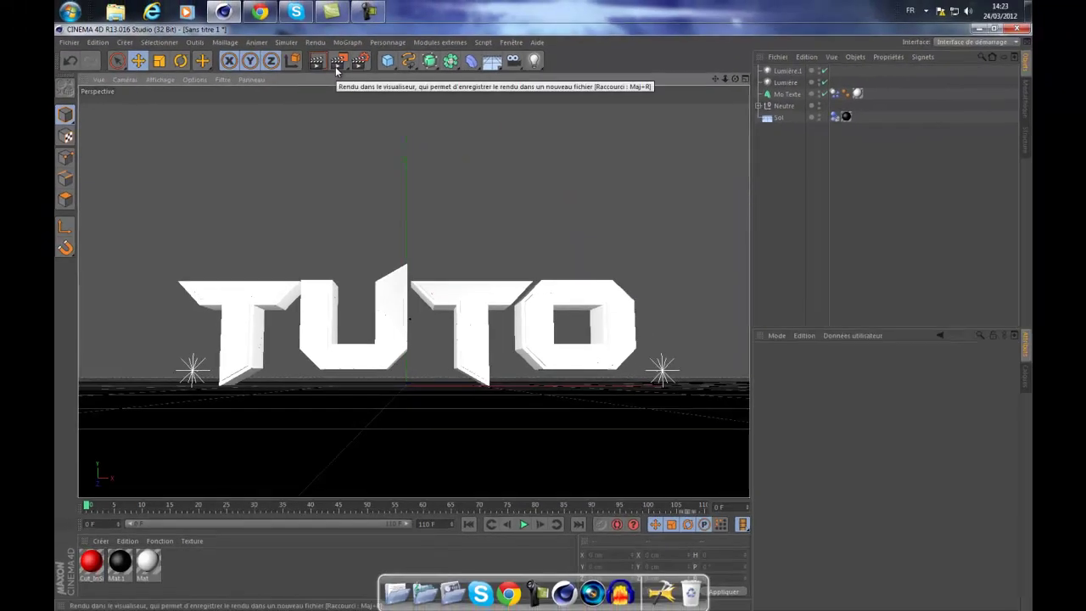
click(336, 68)
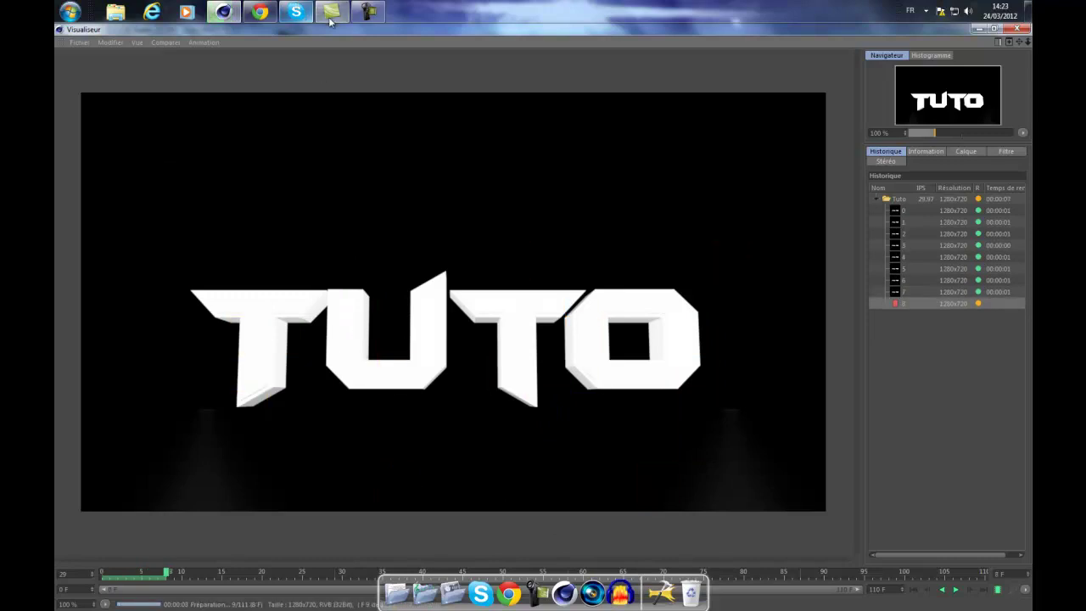
Step: Switch to Camtasia Studio, start a new project without saving the current one, and minimise the window
mouse_move(328, 19)
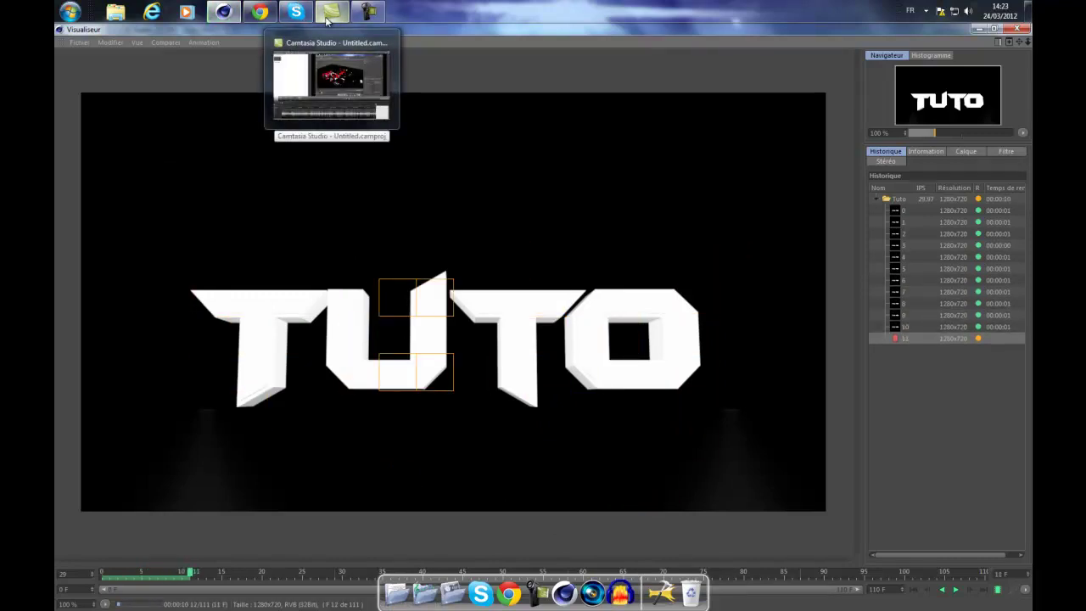
click(327, 20)
click(64, 43)
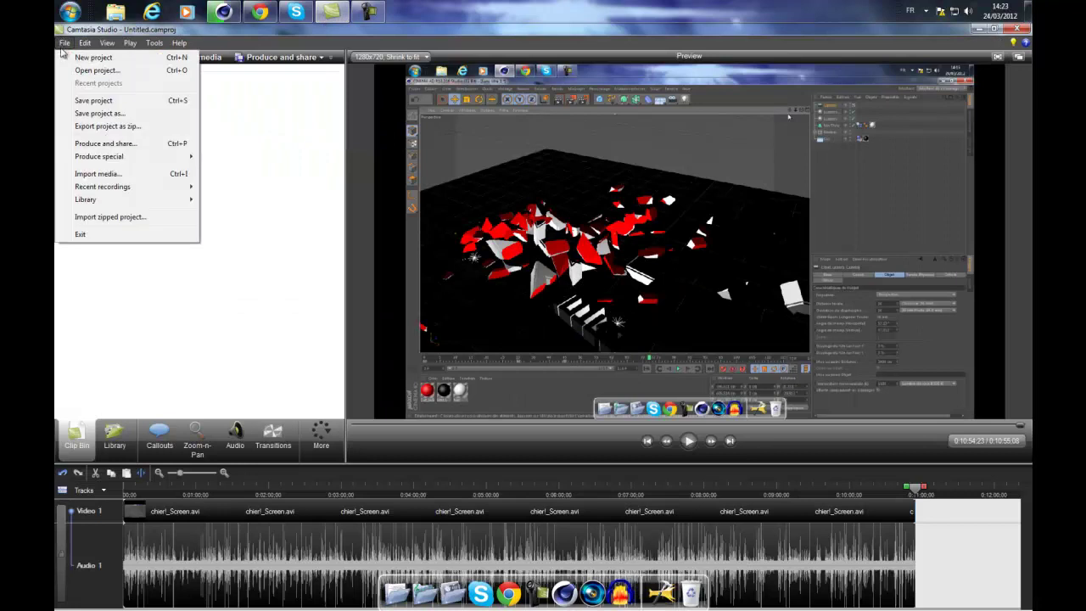
click(68, 58)
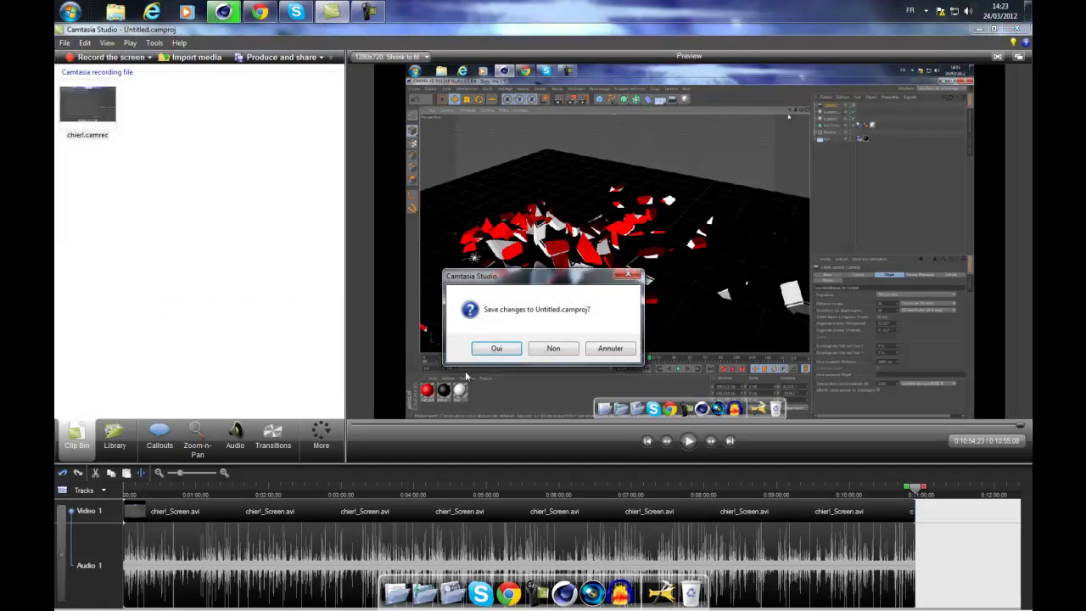
click(553, 349)
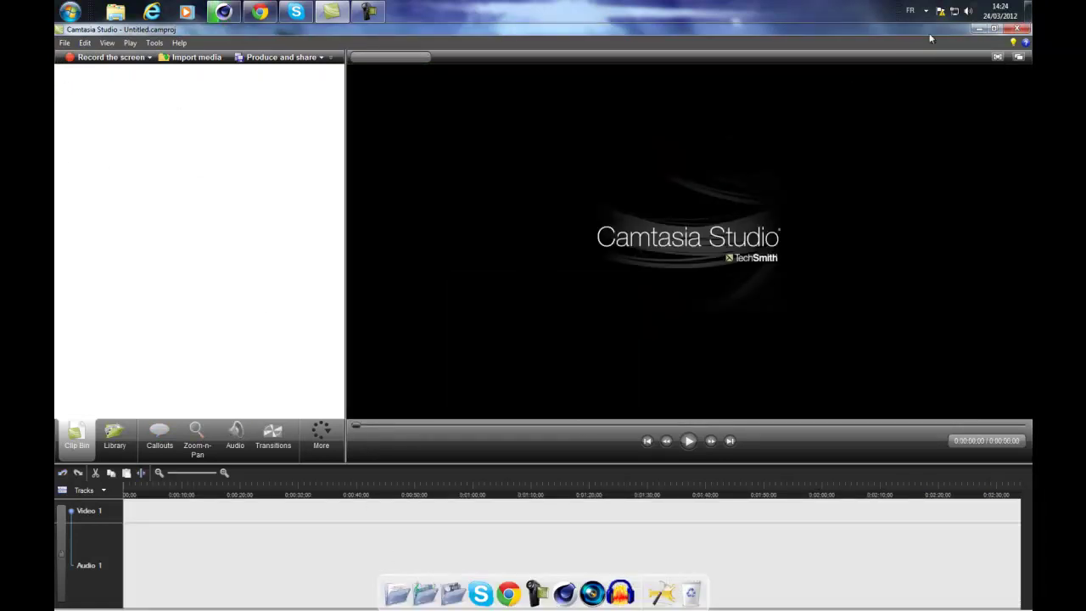
click(978, 30)
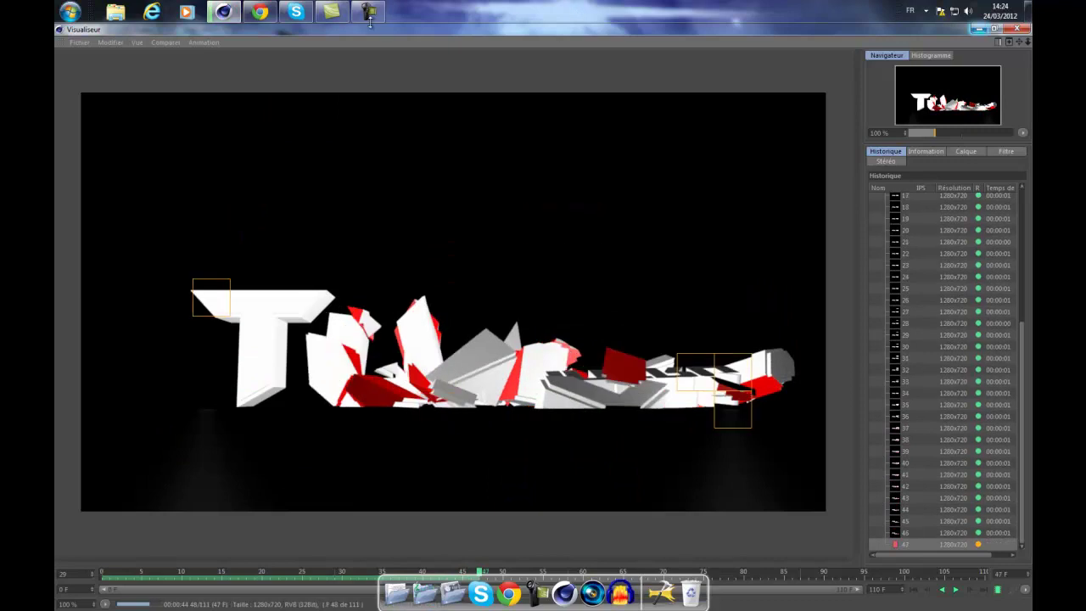
mouse_move(366, 10)
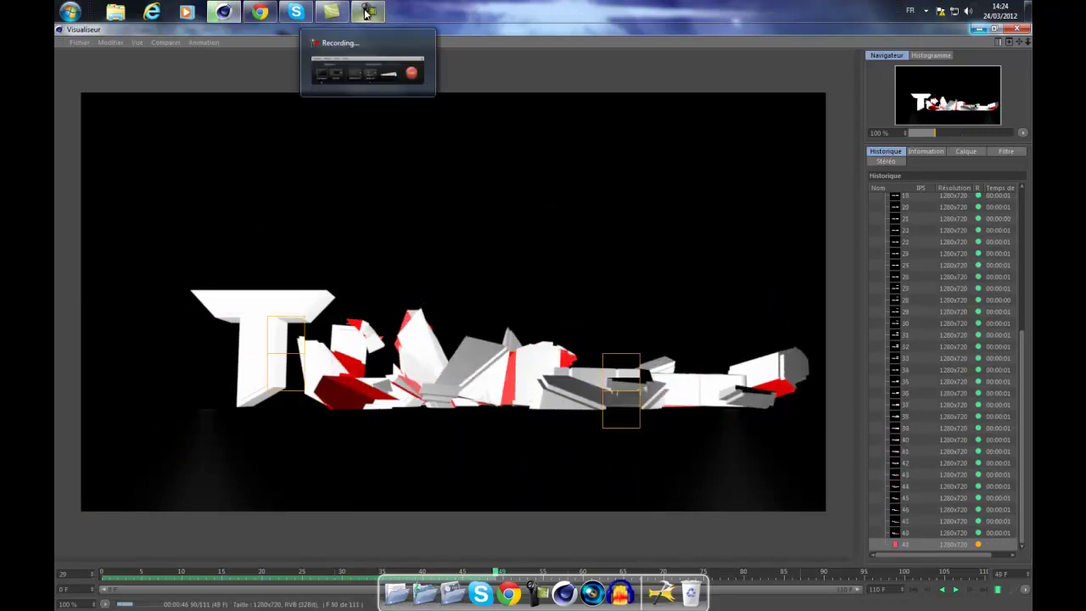
click(370, 10)
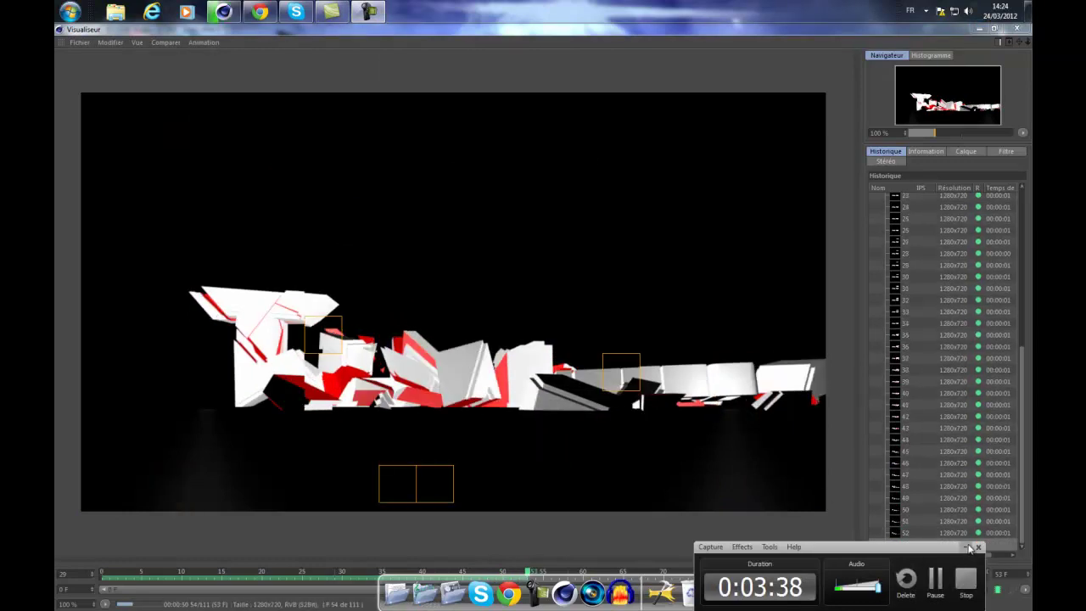
click(370, 10)
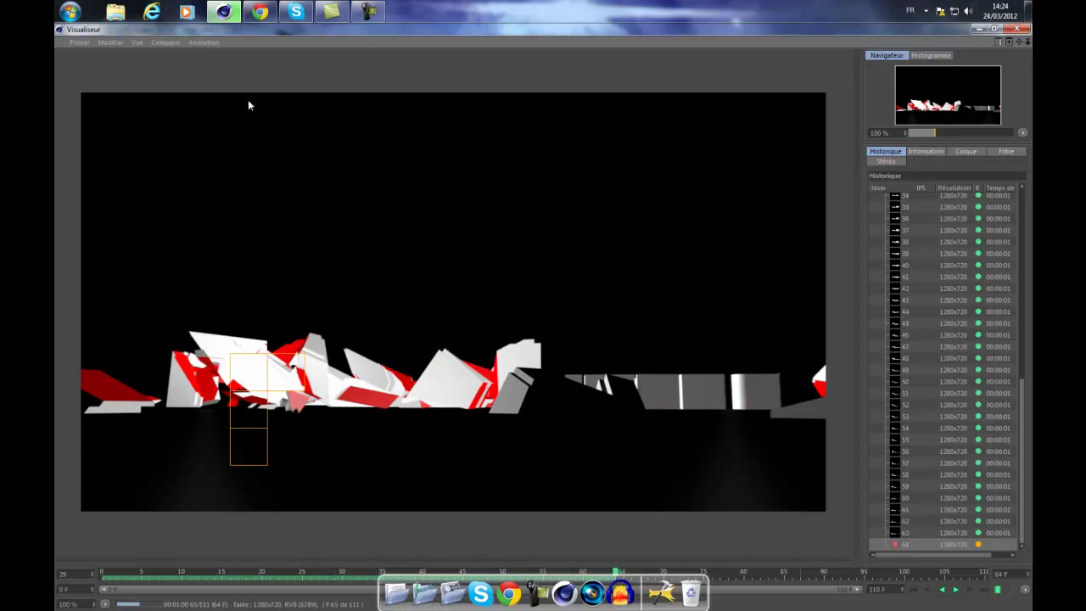
click(331, 10)
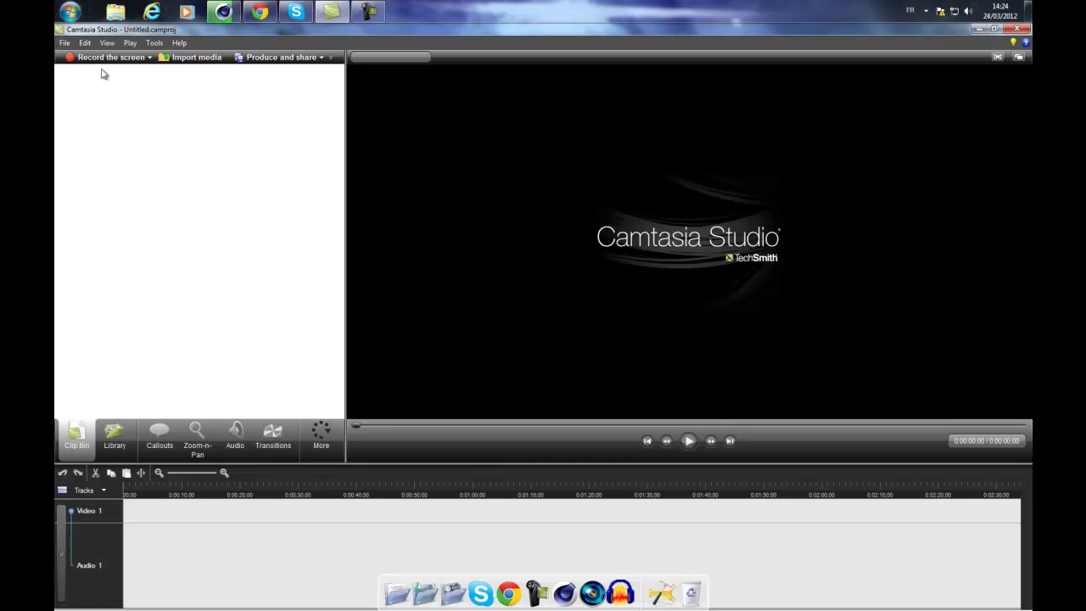
click(234, 12)
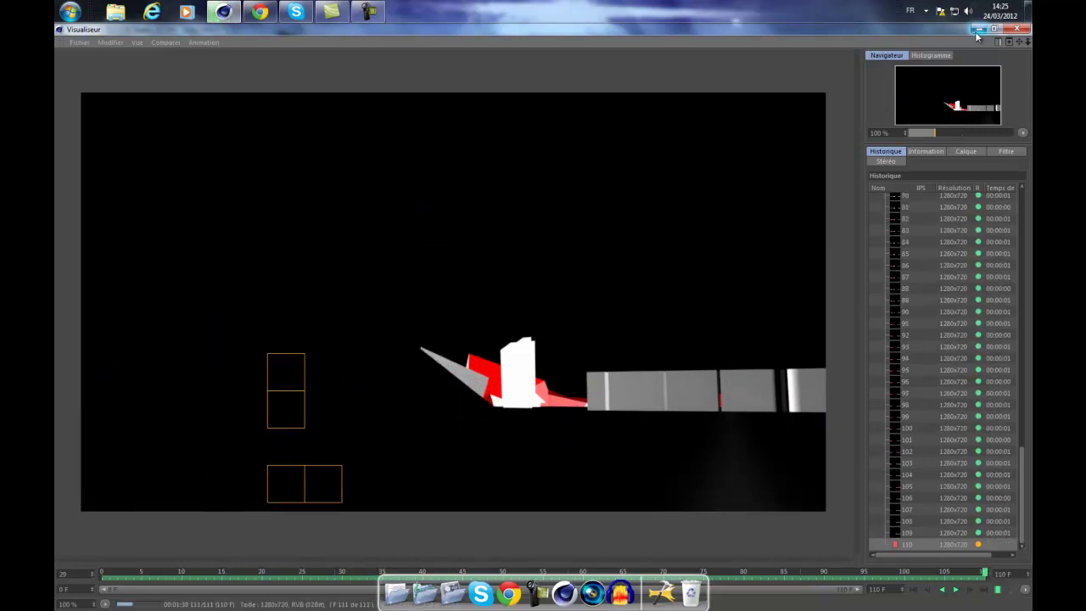
Step: Play back the finished render in the Visualiseur and switch to Camtasia Studio
click(955, 590)
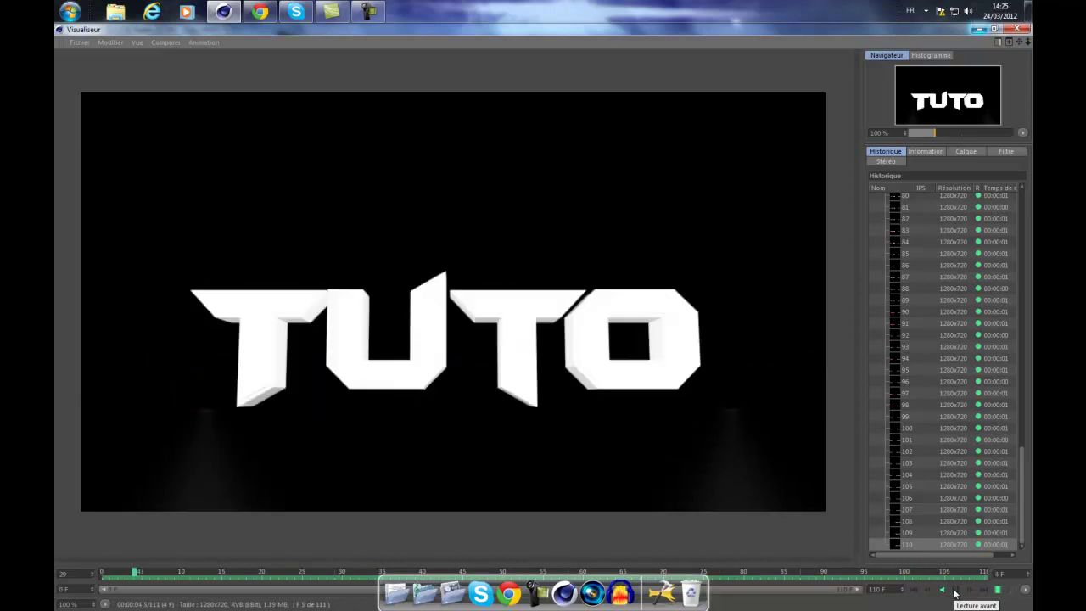
click(979, 29)
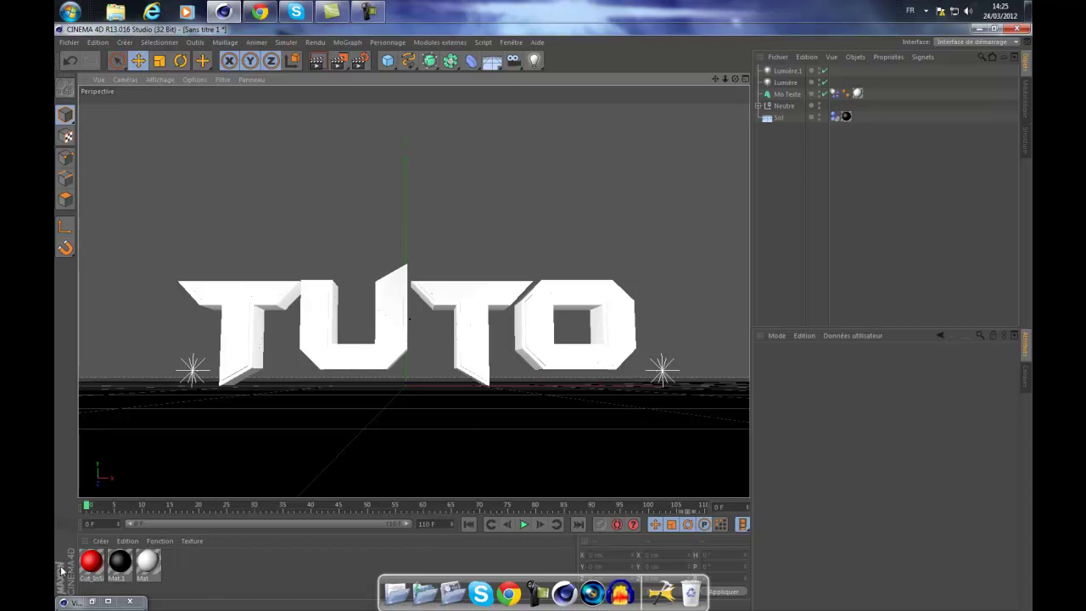
click(977, 29)
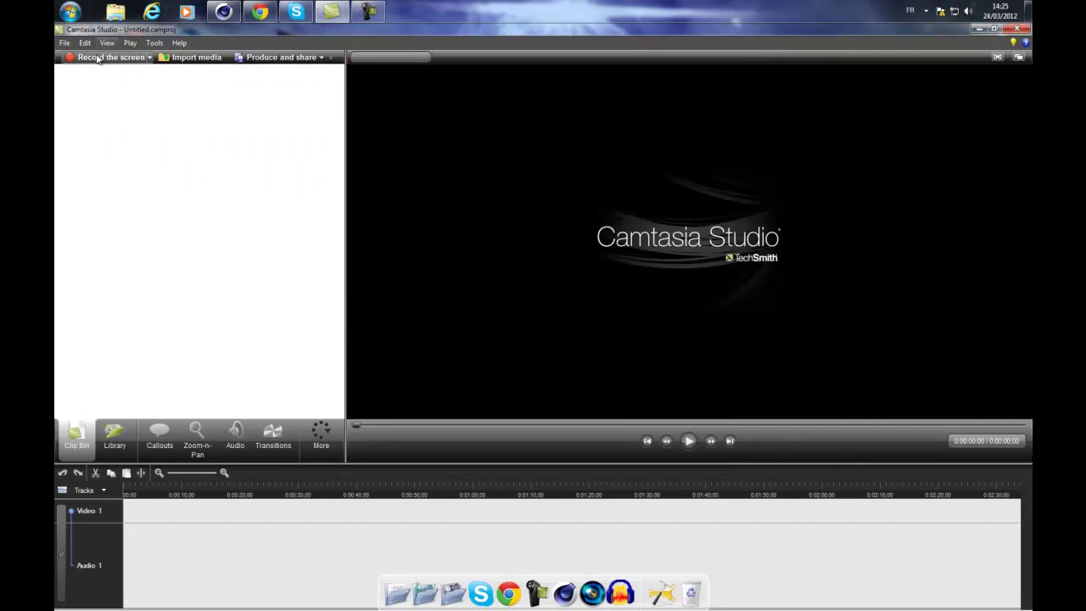
Step: Import the Tuto video from the intro tom folder and place it at the start of the Video 1 track
click(195, 58)
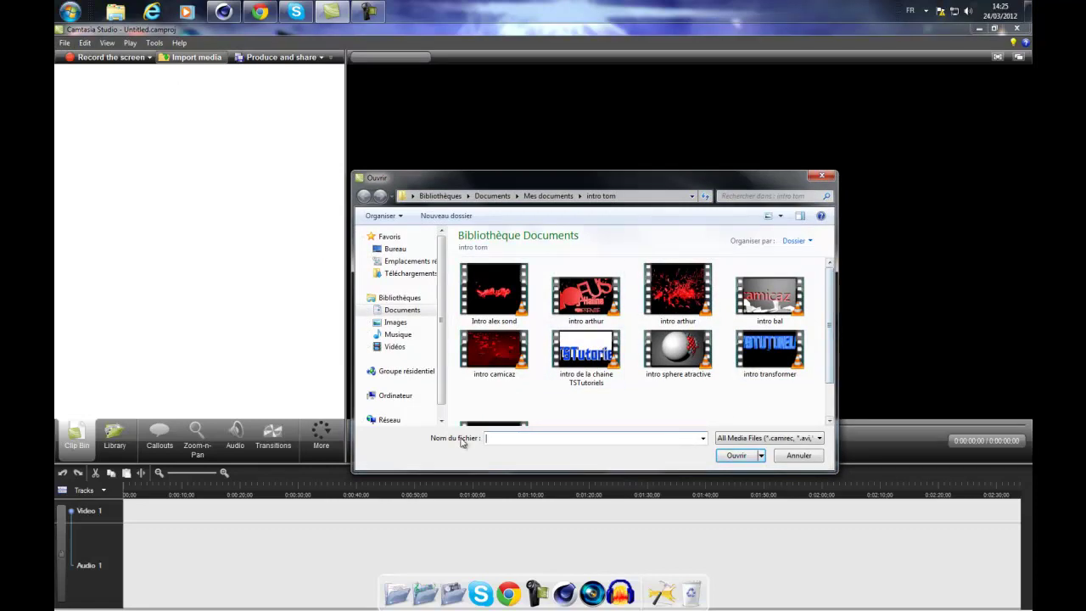
scroll(700, 413, down, 1)
click(510, 390)
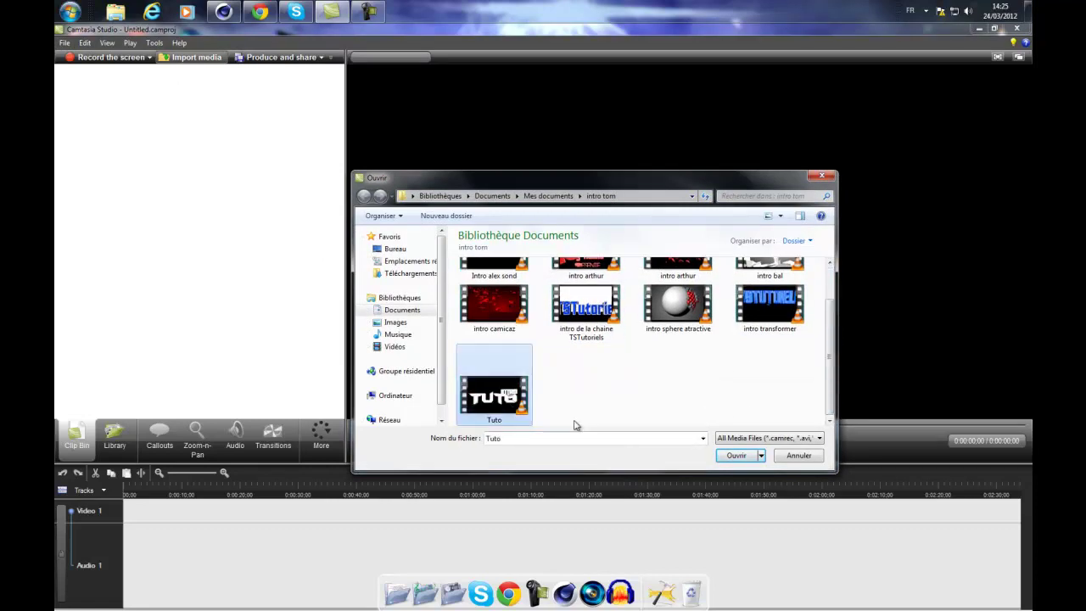
click(752, 460)
drag(87, 106, 127, 516)
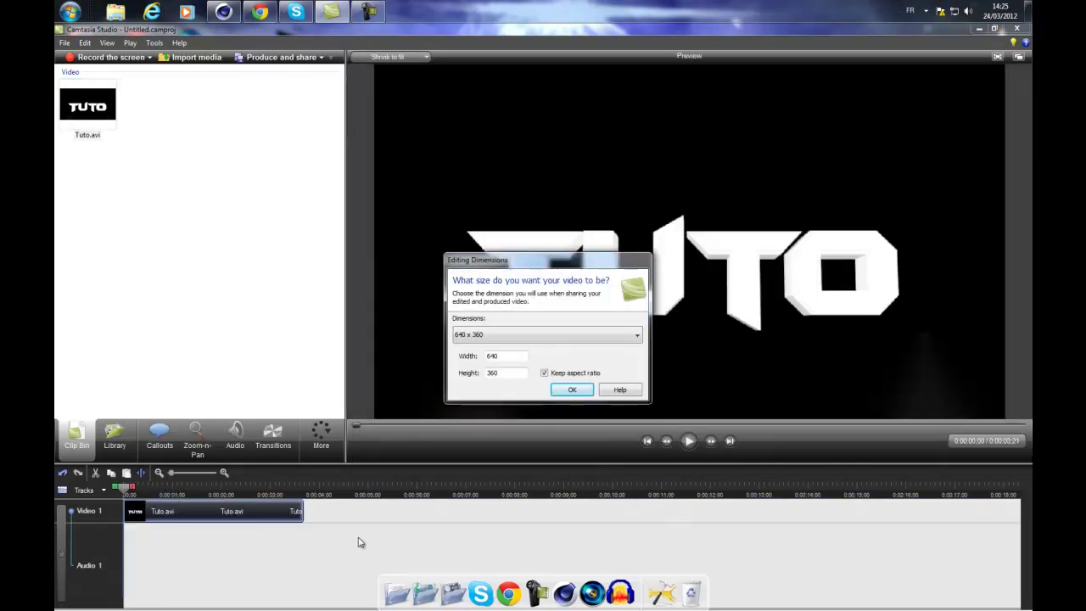
Step: Set the project's editing dimensions to 1280 x 720 for YouTube & HD and preview the Tuto clip on the timeline
click(550, 337)
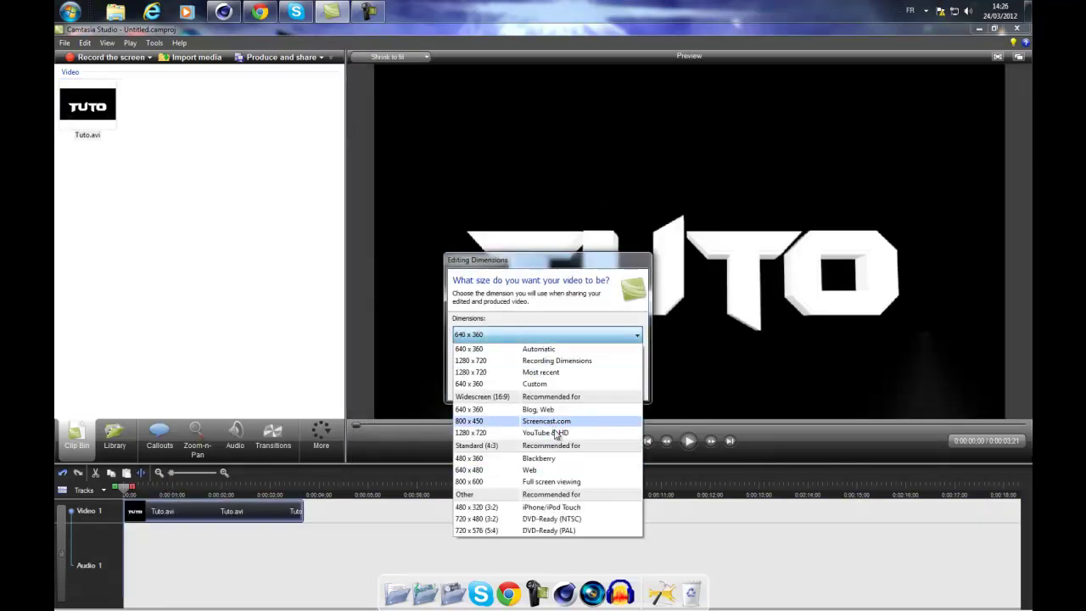
click(600, 435)
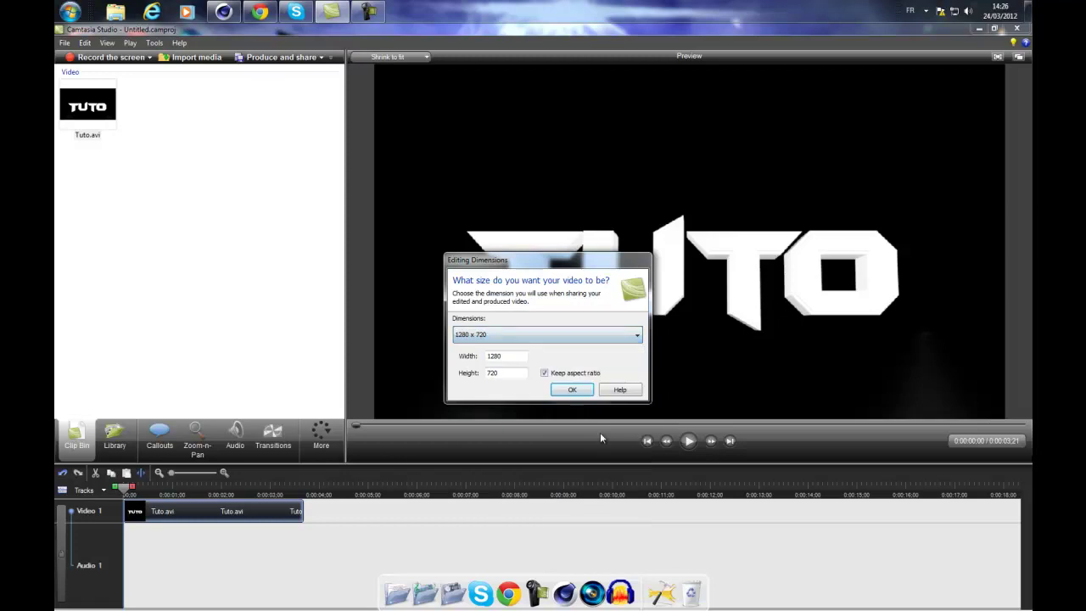
click(572, 397)
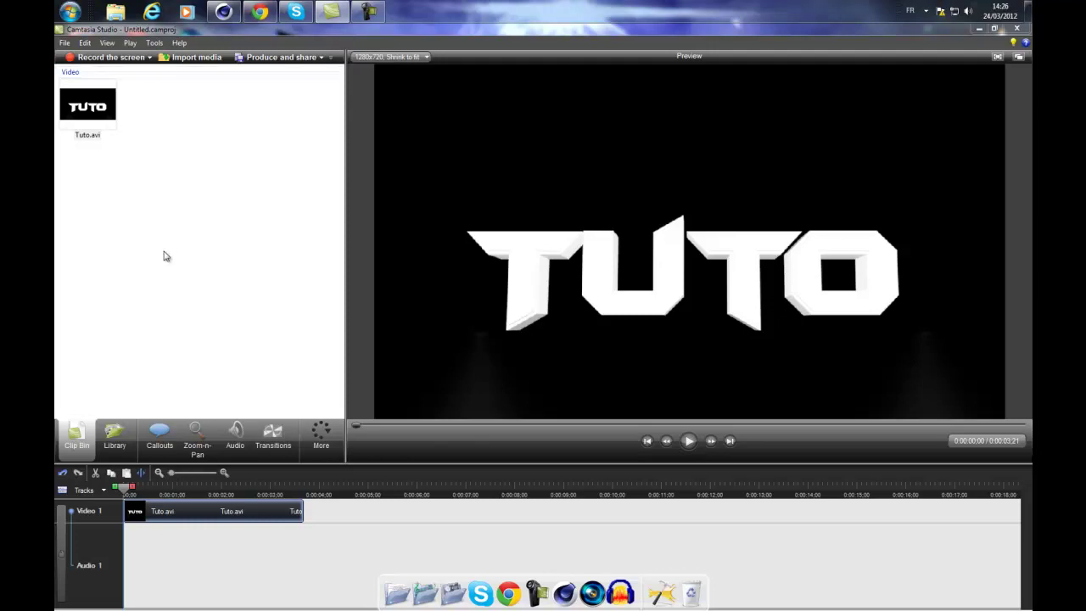
click(689, 447)
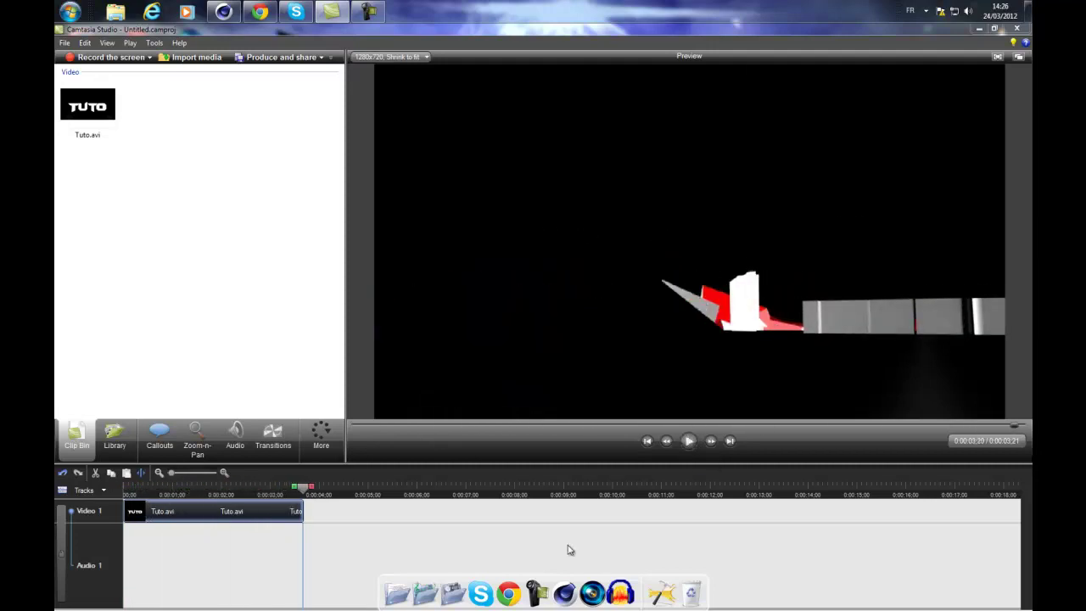
click(647, 442)
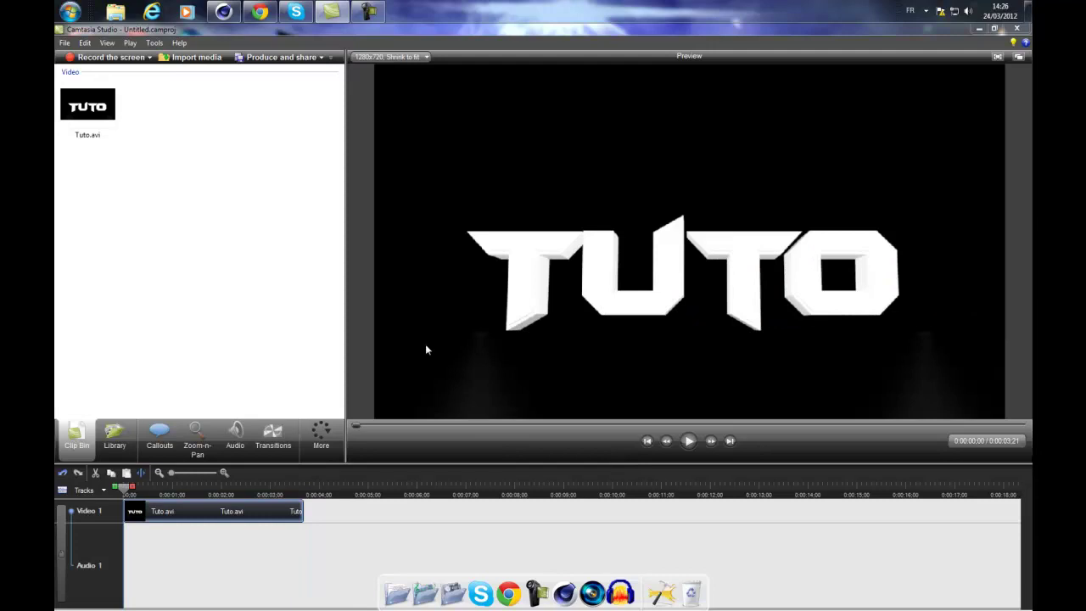
Step: Import the tuto police video from the tuto tom folder in Documents and place it directly after the Tuto clip
click(185, 58)
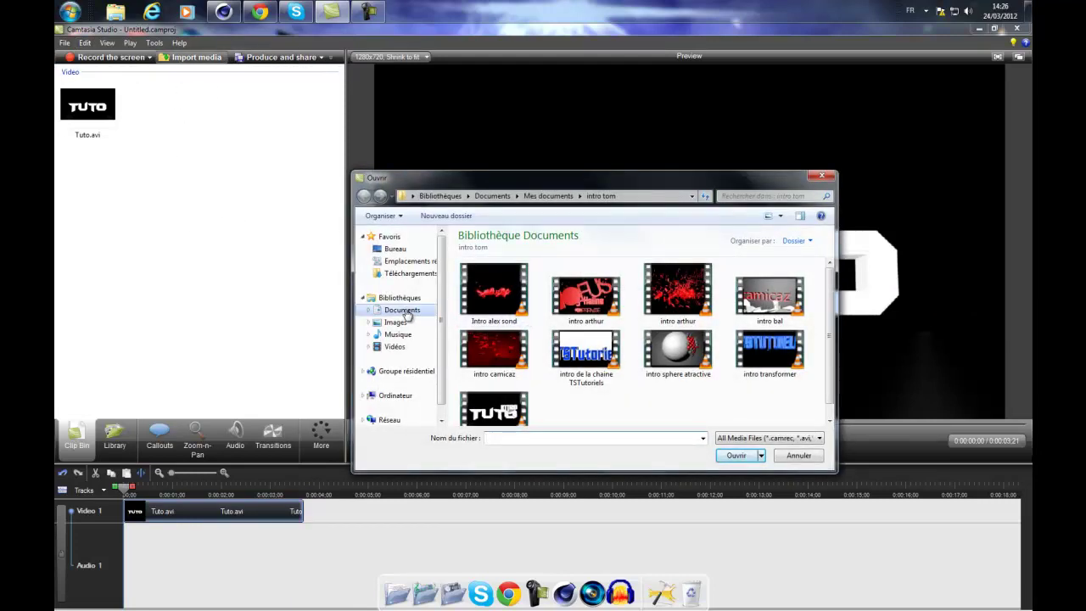
click(402, 310)
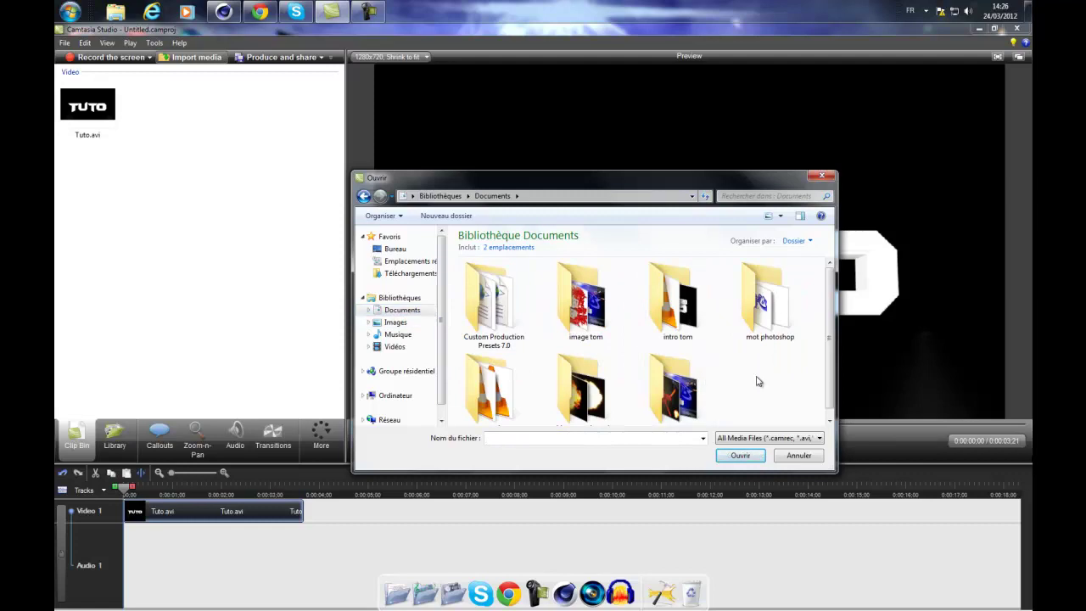
scroll(758, 382, down, 1)
double_click(675, 386)
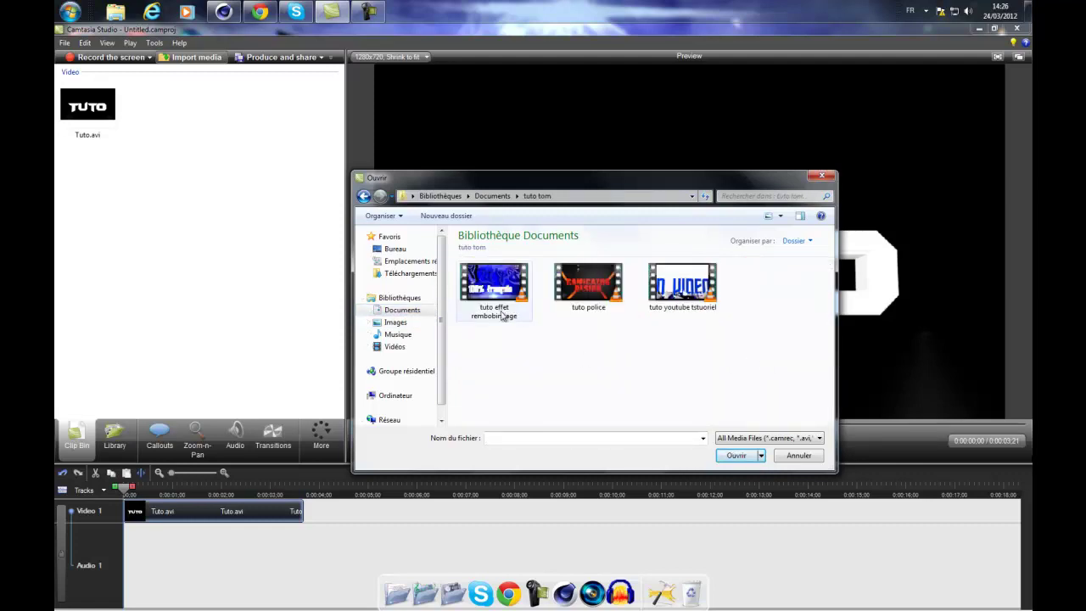
click(605, 291)
click(735, 456)
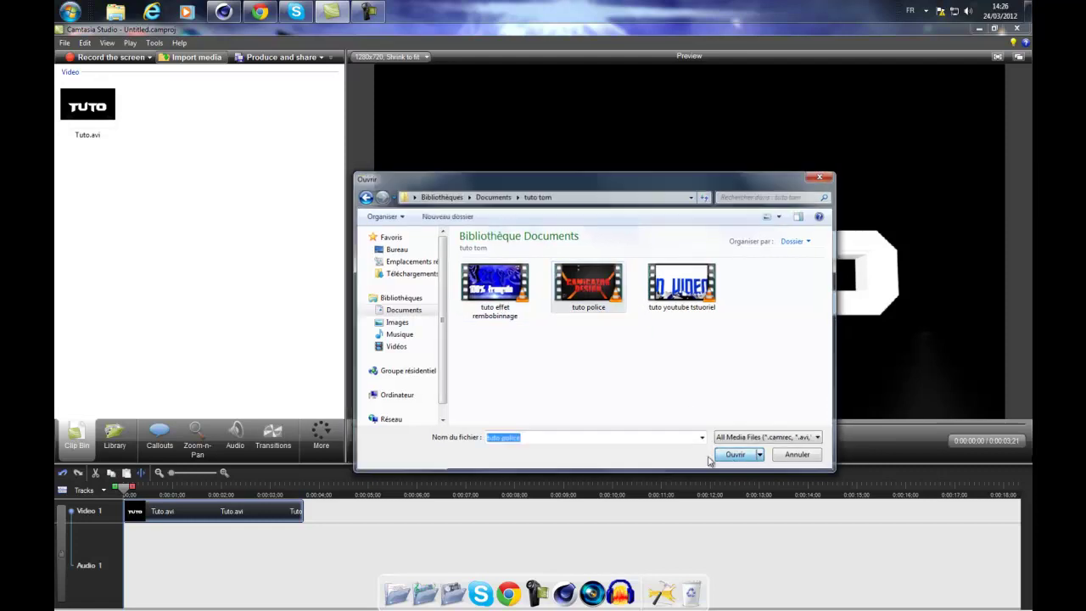
mouse_move(88, 106)
mouse_down()
mouse_move(378, 543)
mouse_move(307, 532)
mouse_up()
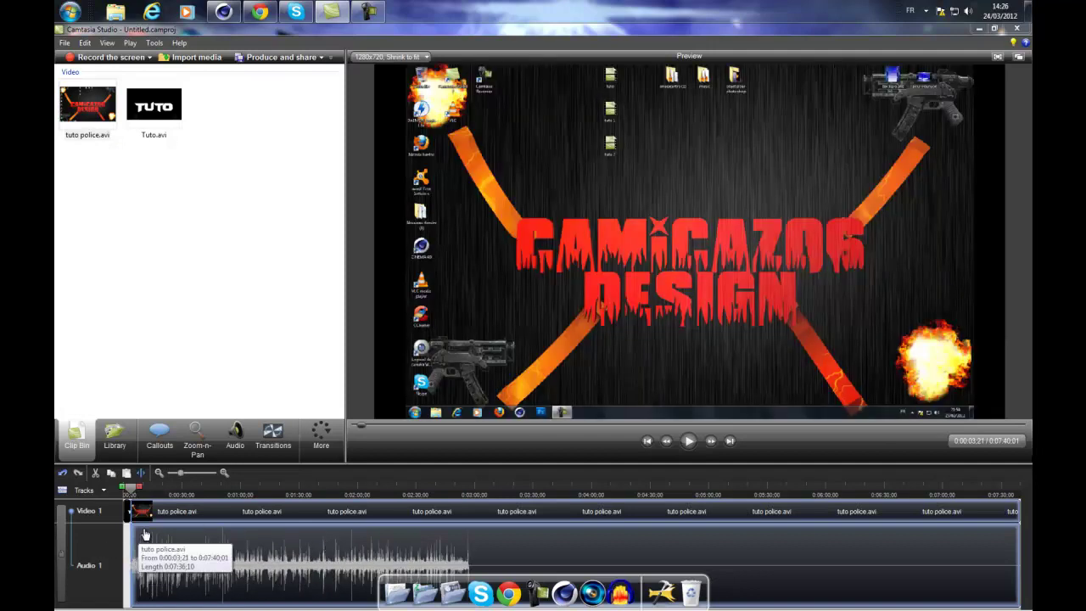
Step: Preview the passage from the Tuto intro into the tuto police clip and return the playhead to the start
drag(135, 492, 127, 492)
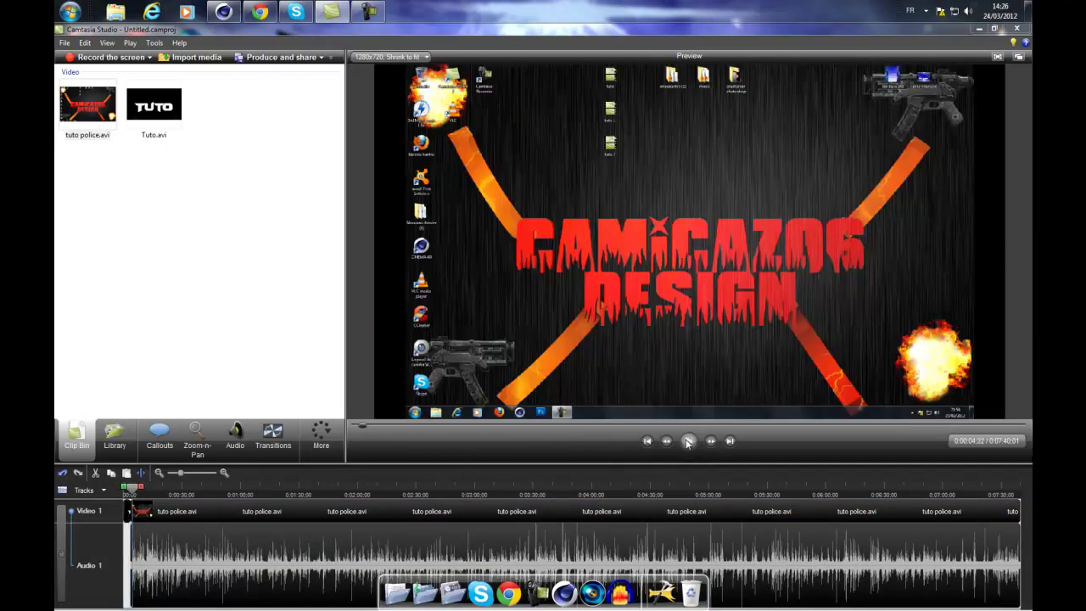
drag(130, 487, 99, 501)
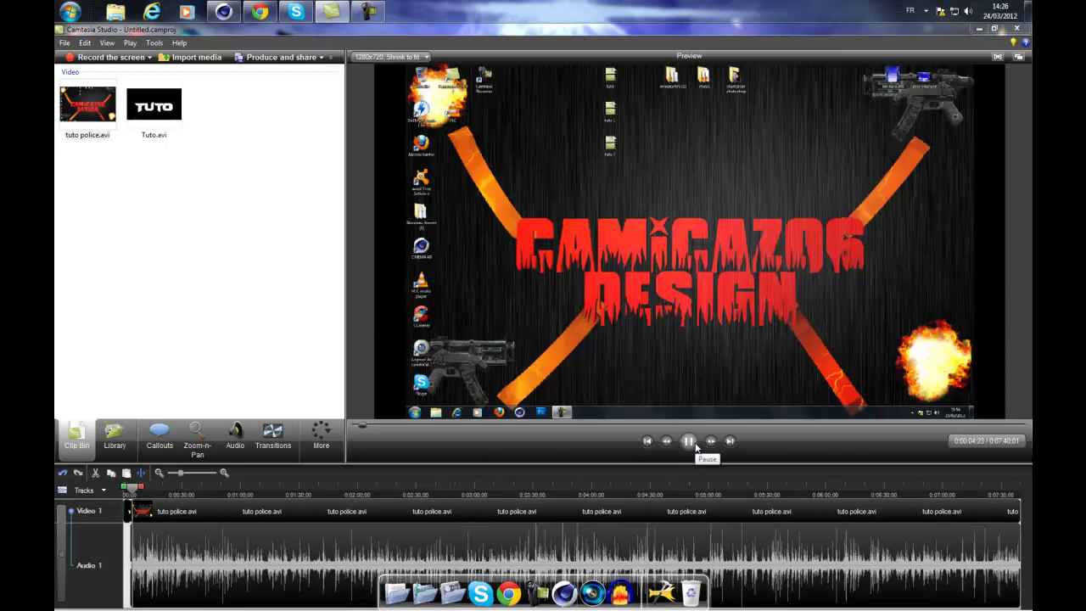
click(695, 444)
click(133, 490)
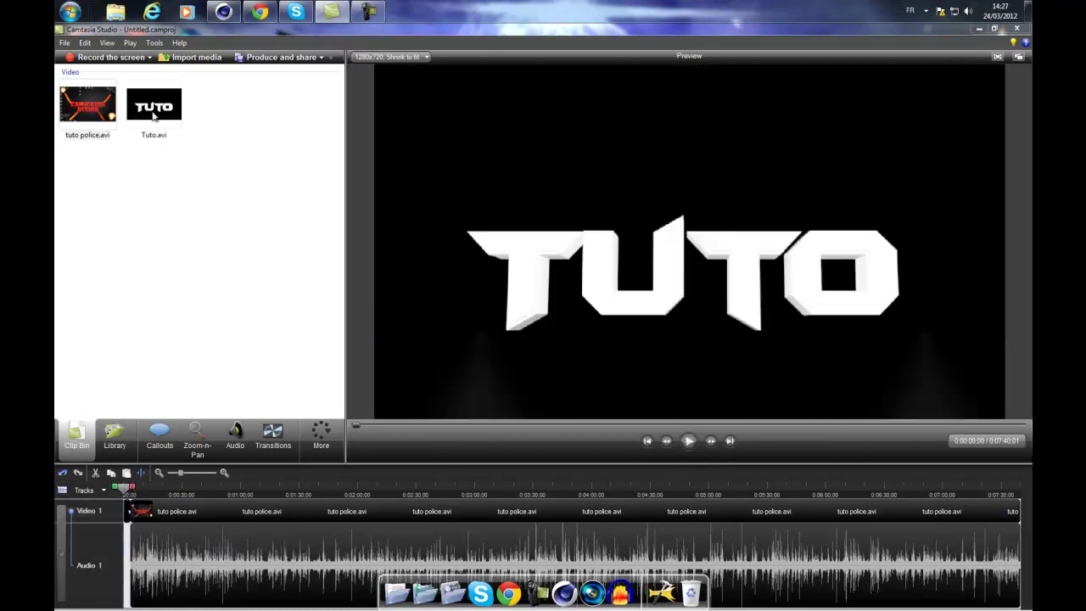
Step: Cut the tuto police clip from the timeline, leaving only the Tuto intro on Video 1
click(87, 136)
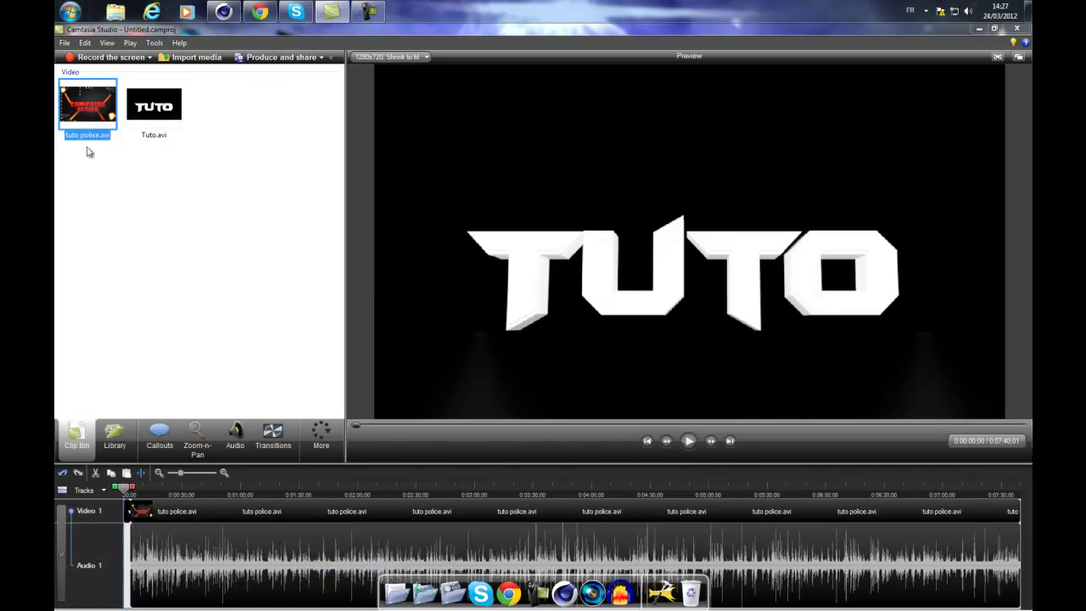
right_click(95, 119)
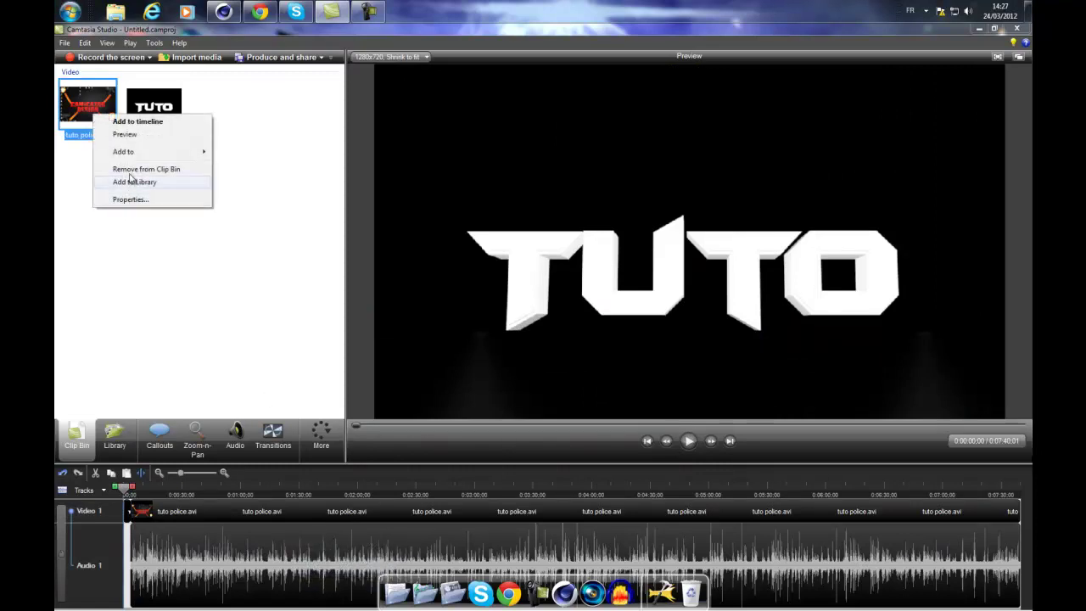
click(254, 530)
right_click(290, 540)
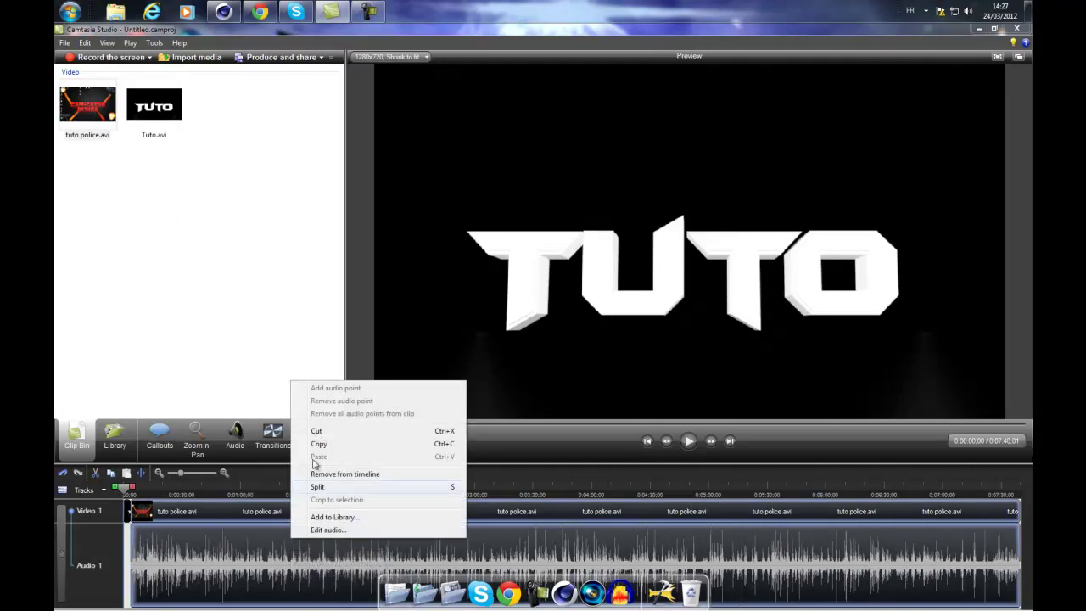
click(322, 432)
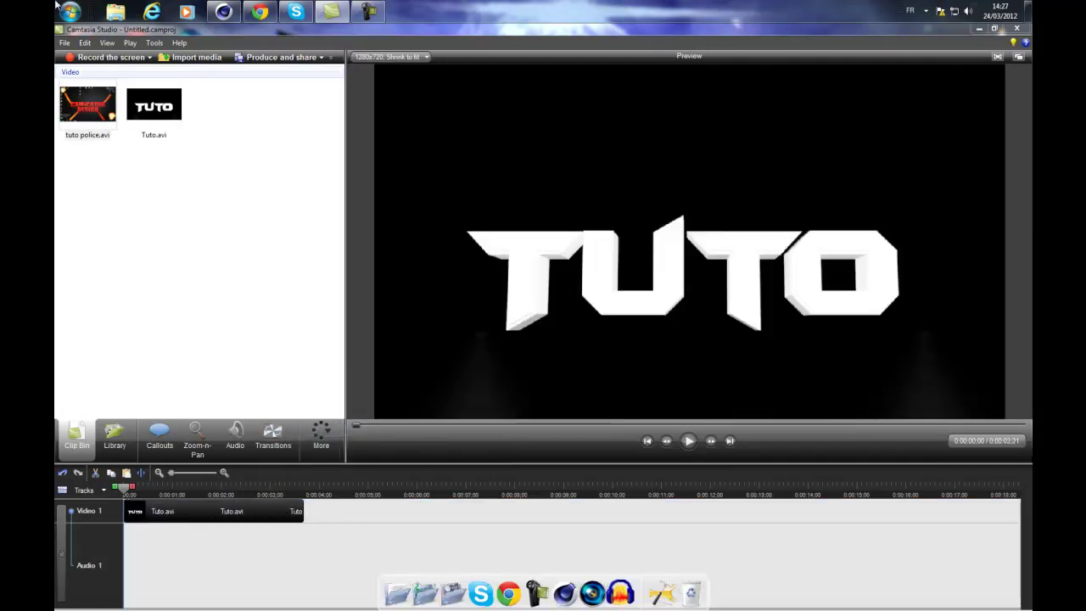
Step: Import 3OH!3 - Bang Bang [FROM THE VAULTS] from the music folder in Documents and place it at the start of Audio 2
click(191, 64)
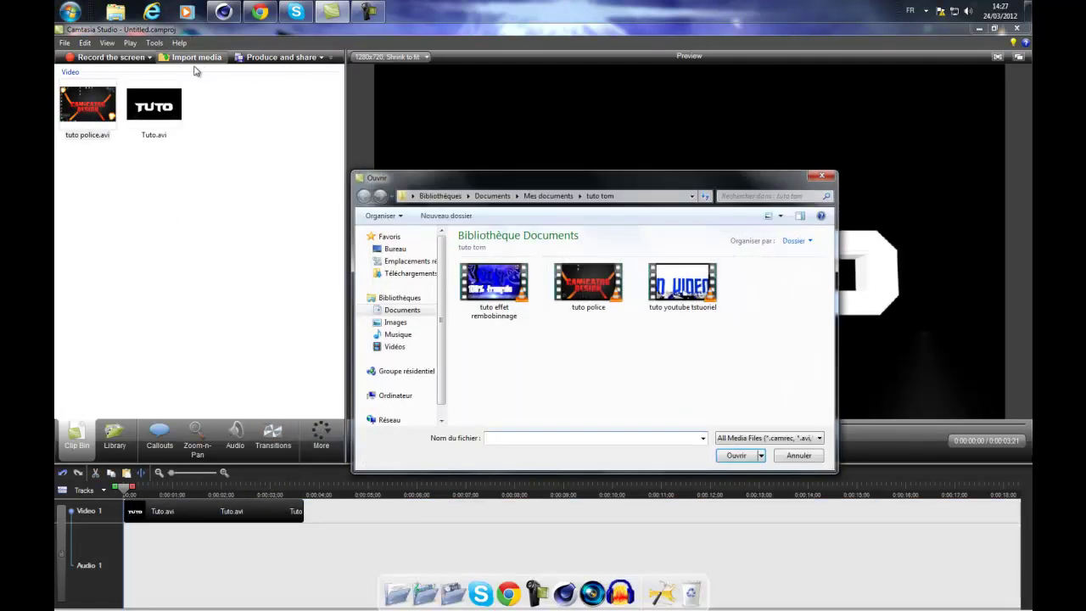
click(401, 310)
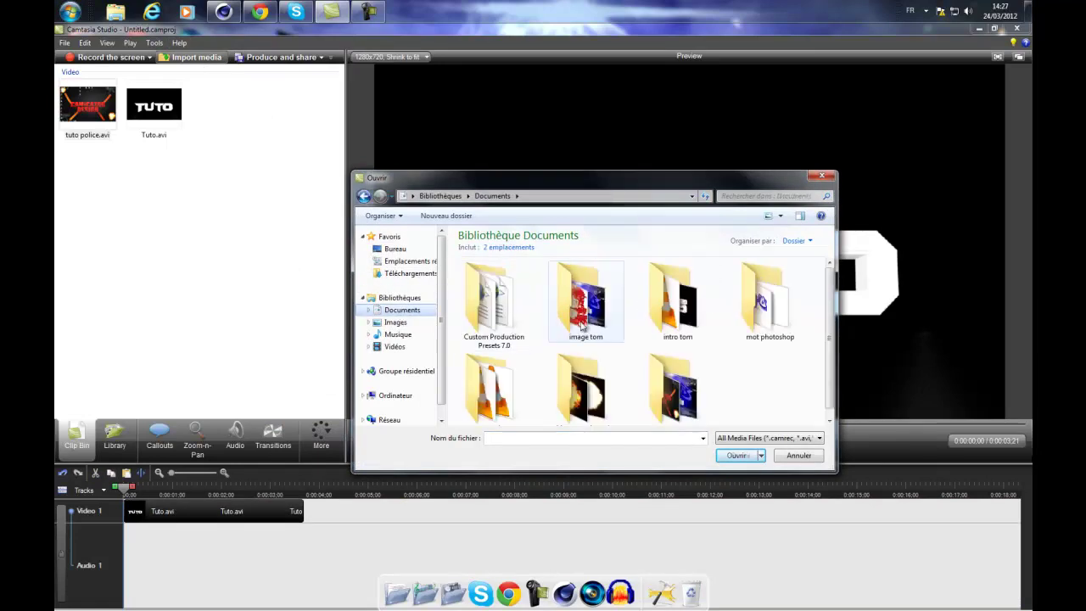
double_click(486, 404)
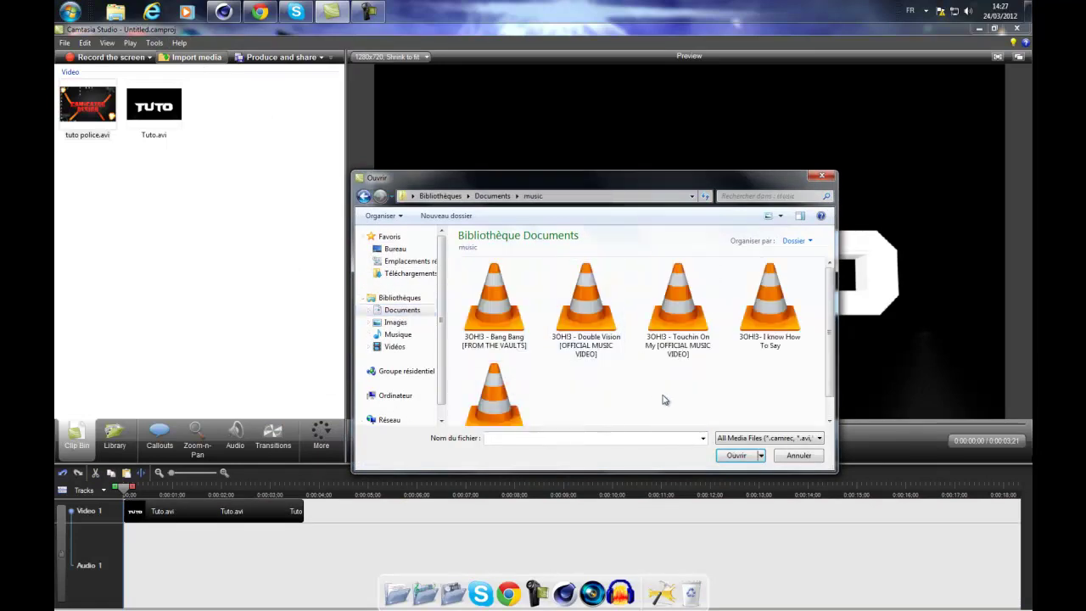
scroll(656, 392, down, 1)
click(490, 382)
scroll(716, 352, up, 1)
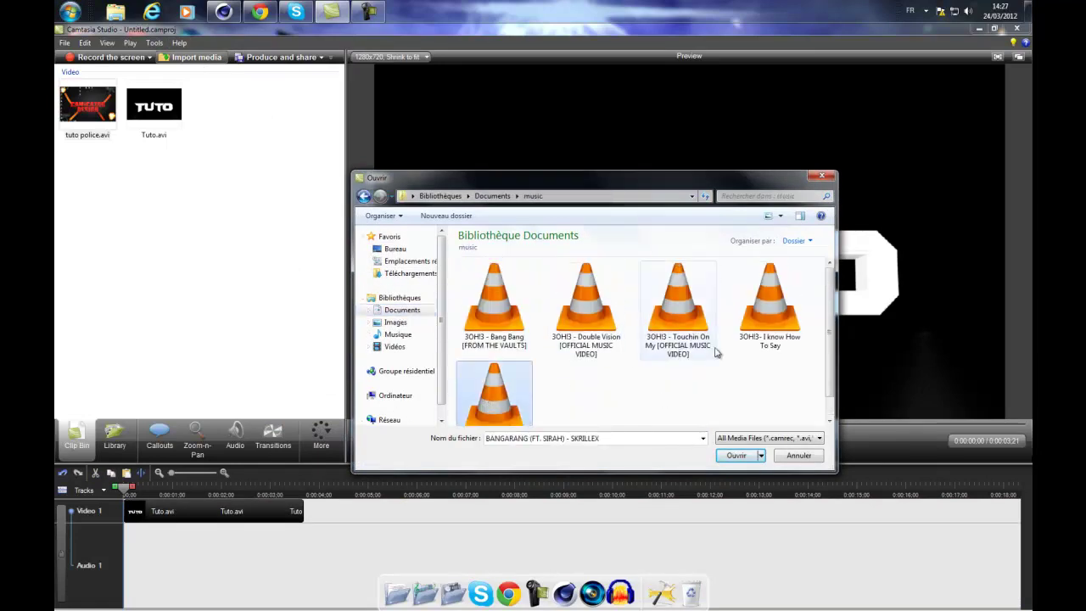
click(586, 297)
click(501, 305)
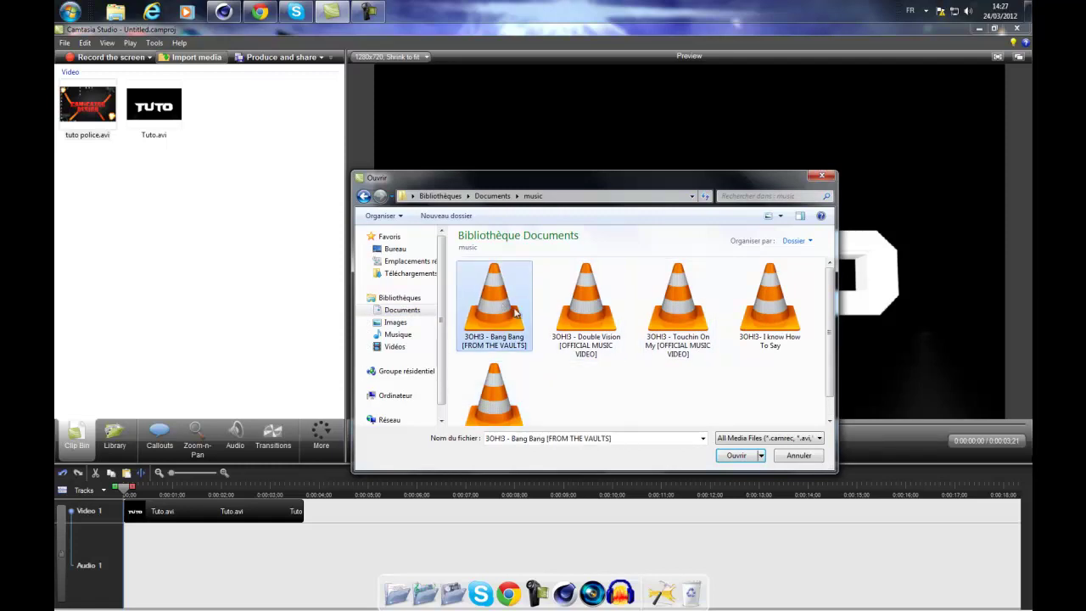
click(727, 457)
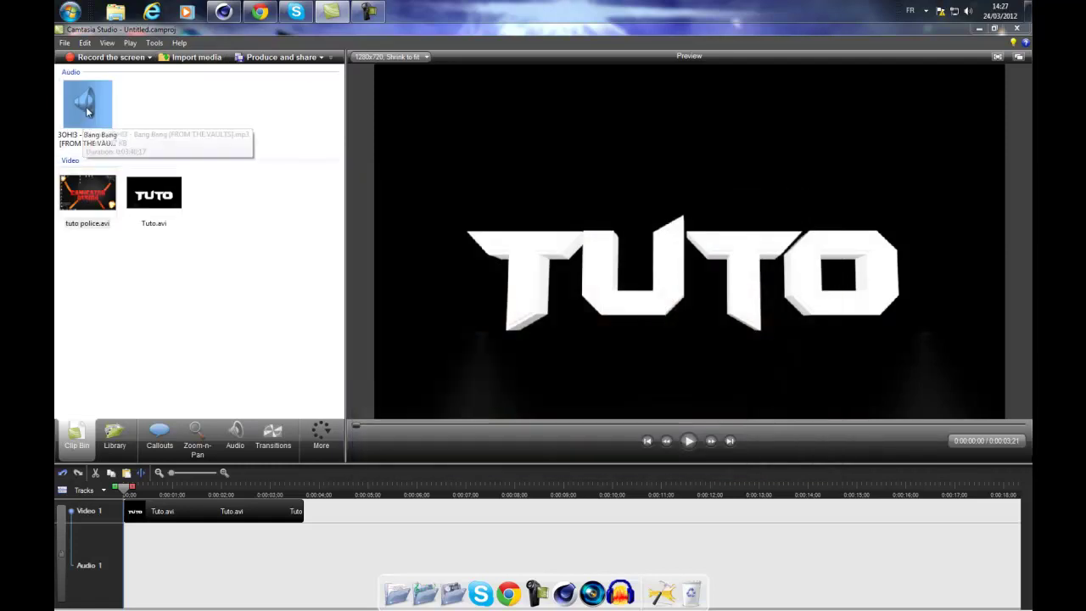
drag(255, 499, 119, 586)
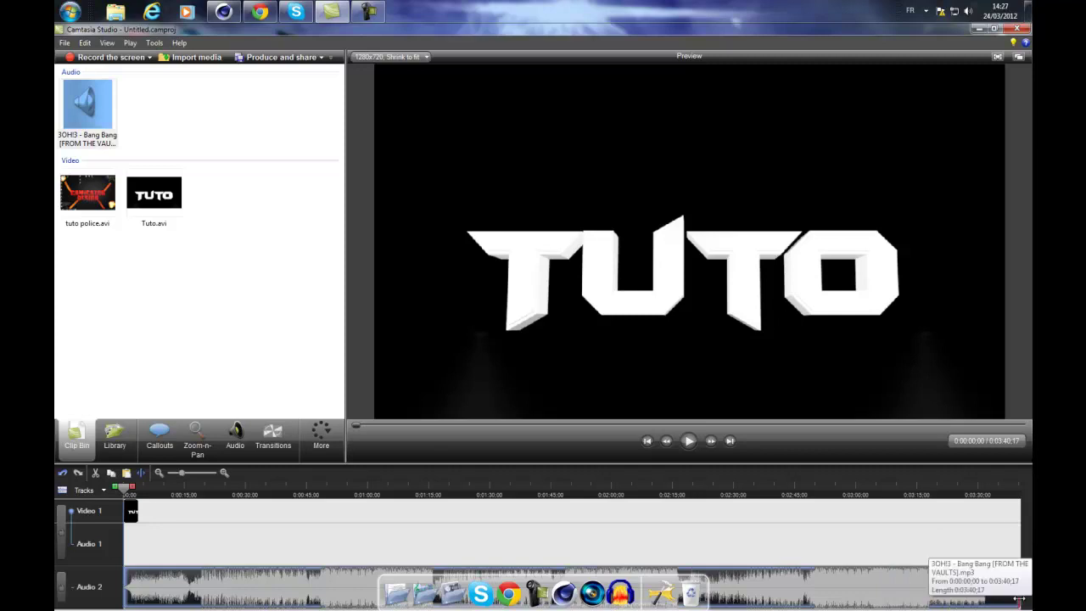
Step: Trim the Bang Bang music on Audio 2 to end together with the Tuto intro at 0:00:03;21
drag(922, 586, 917, 586)
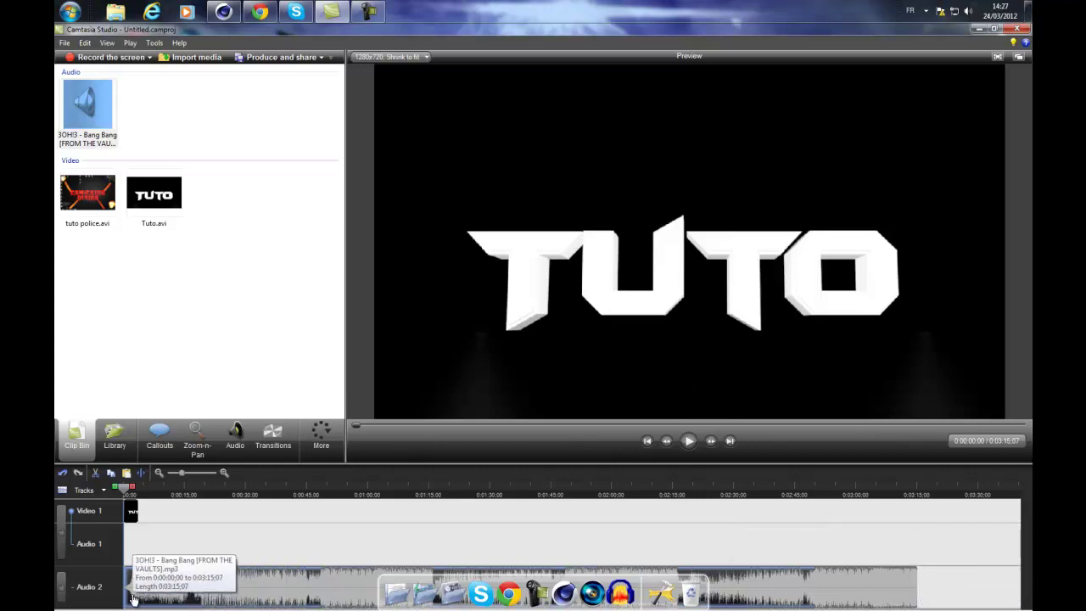
drag(124, 605, 149, 586)
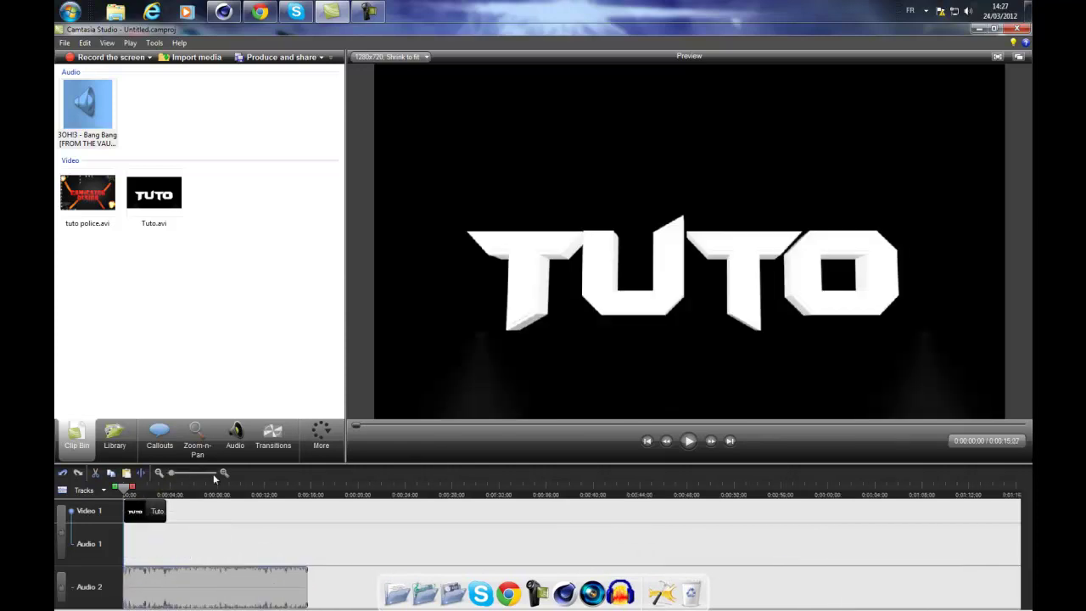
click(224, 473)
click(225, 473)
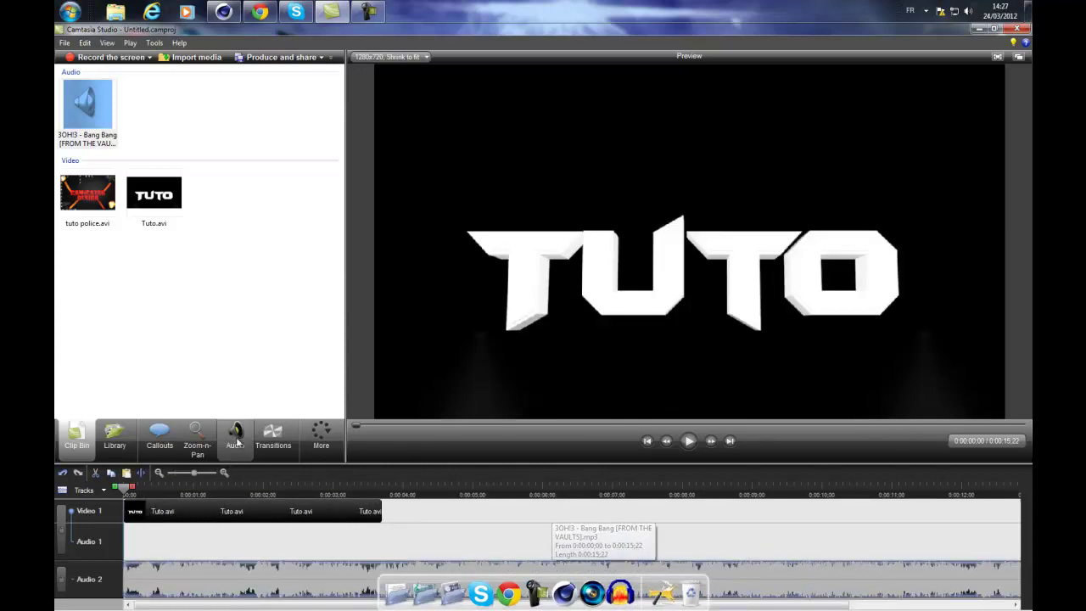
click(158, 473)
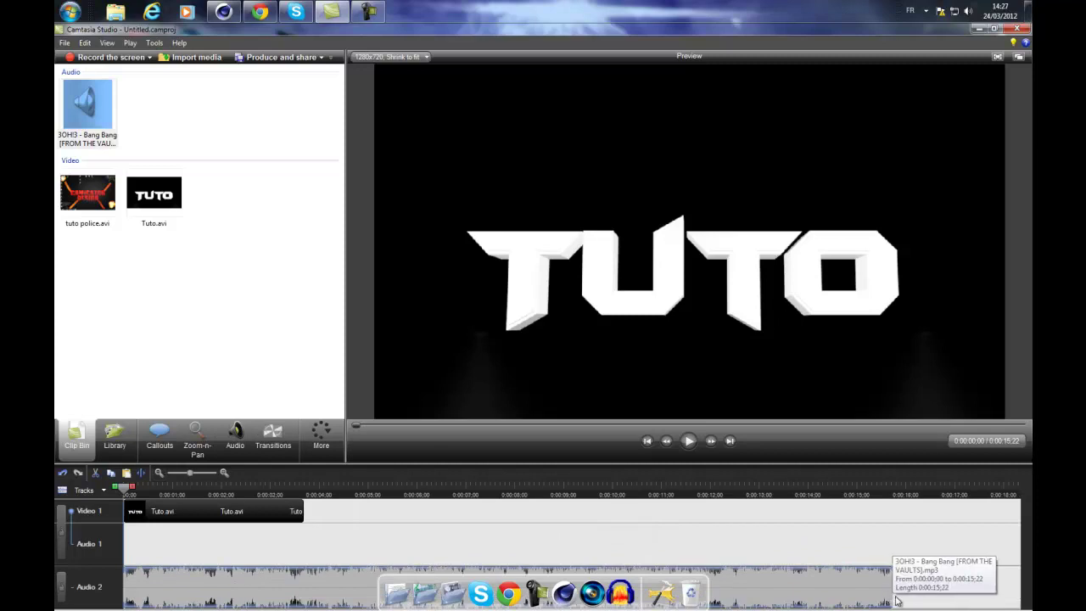
drag(893, 594, 304, 583)
Step: Check the trimmed music's end against the Tuto clip and play the intro from the start
drag(129, 486, 306, 489)
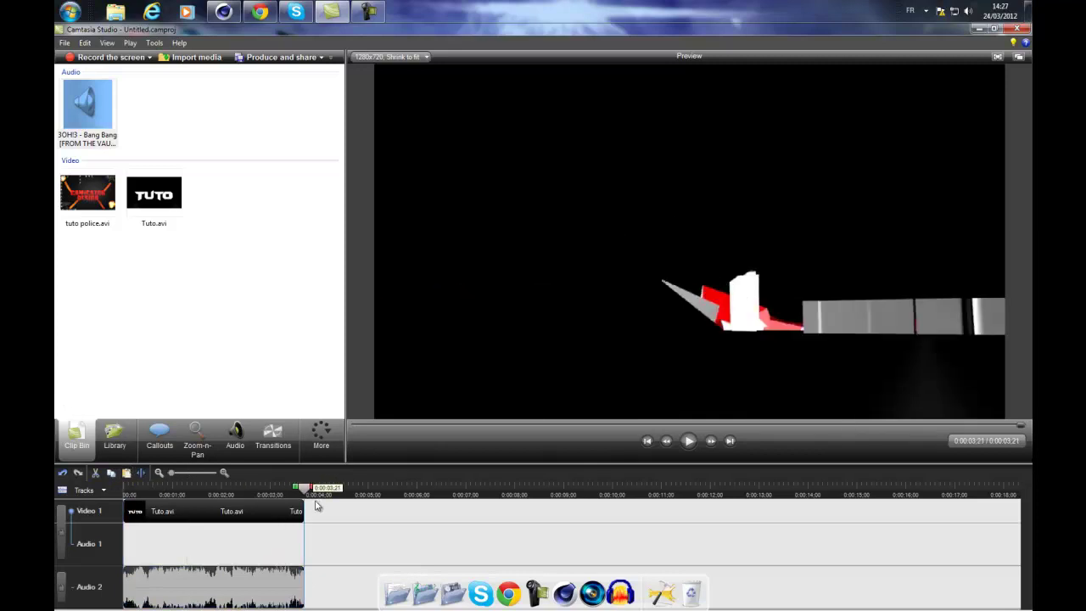
key(ctrl+Home)
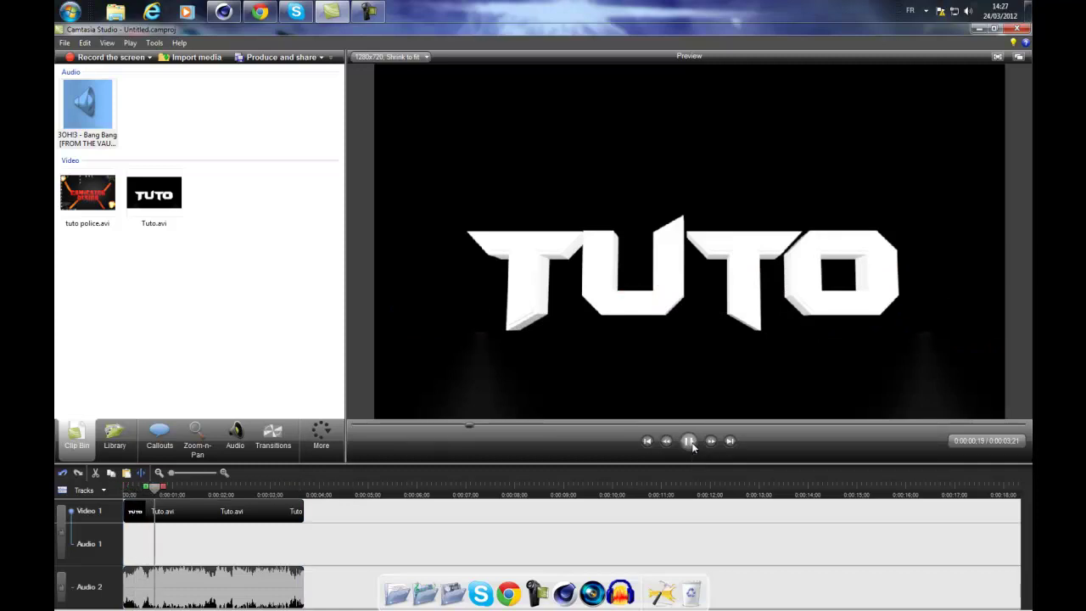
click(689, 442)
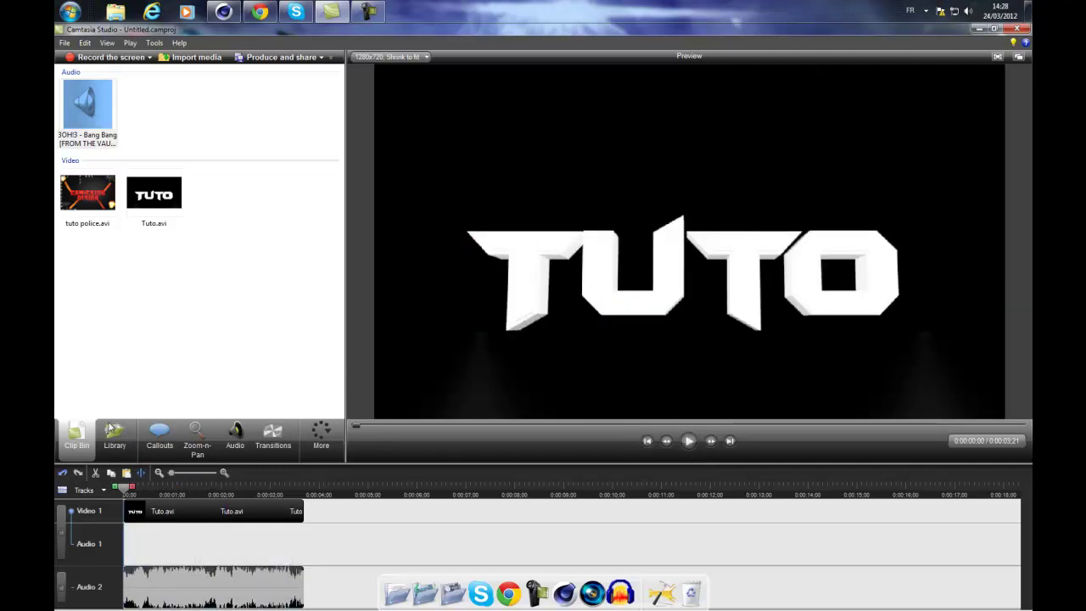
Step: Lower the volume of the Bang Bang music on Audio 2, preview the intro, and return the playhead to the start
click(235, 434)
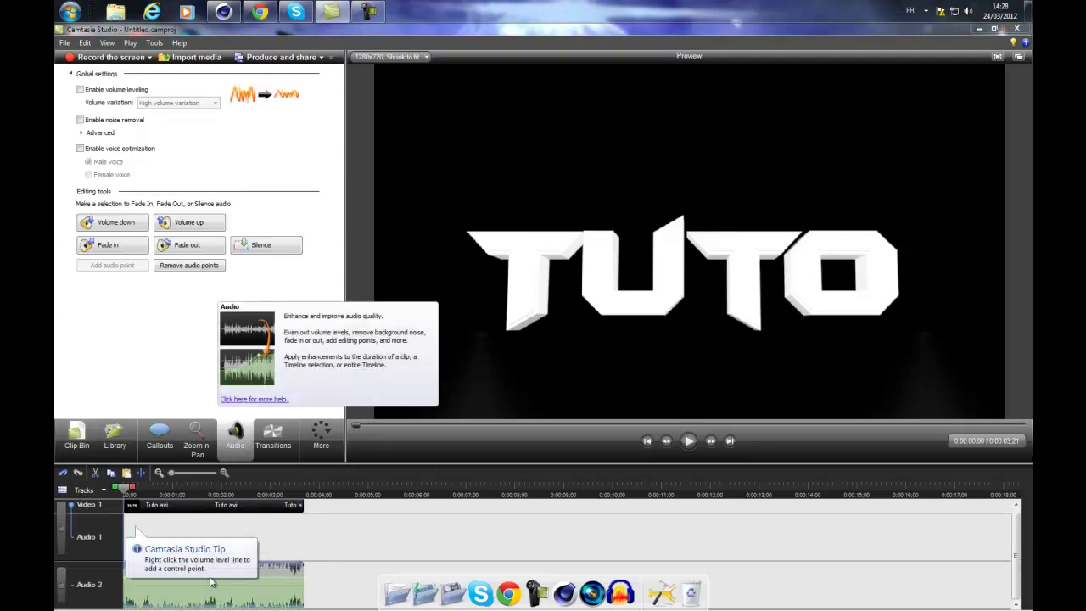
click(91, 440)
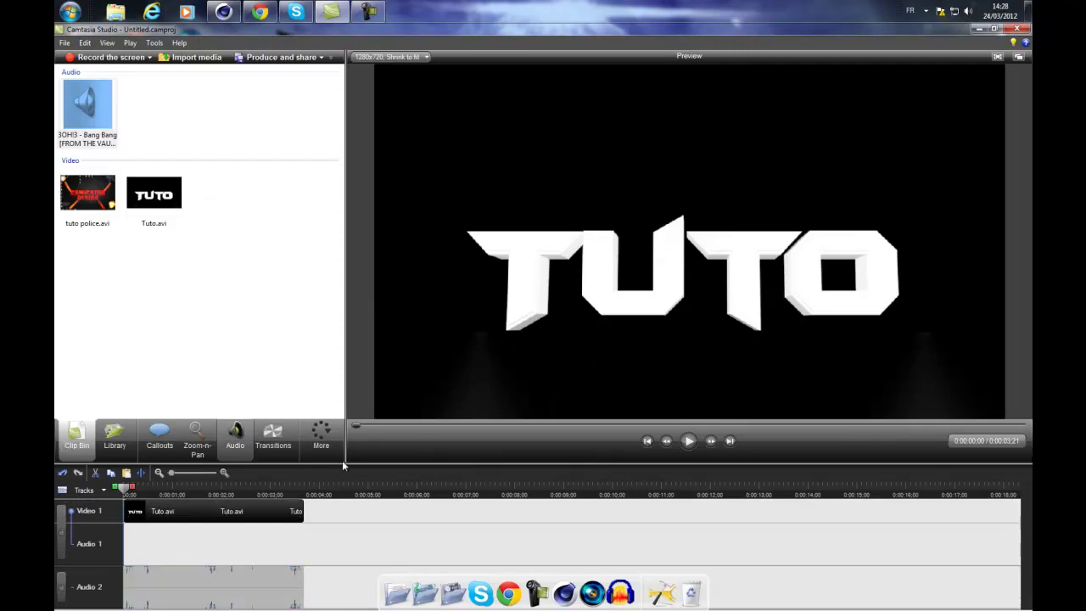
click(689, 440)
click(126, 489)
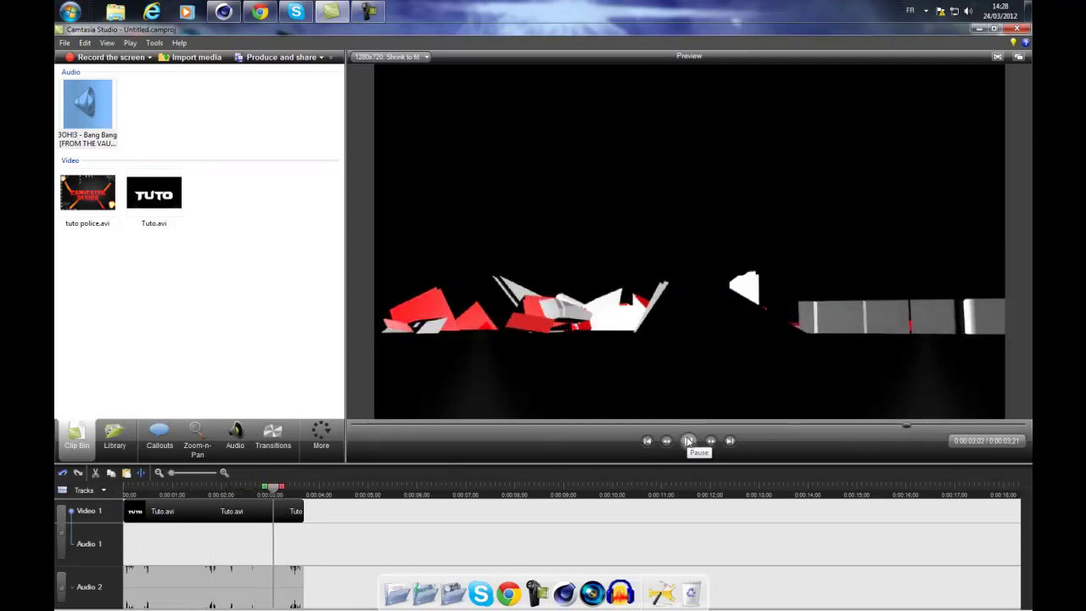
click(688, 441)
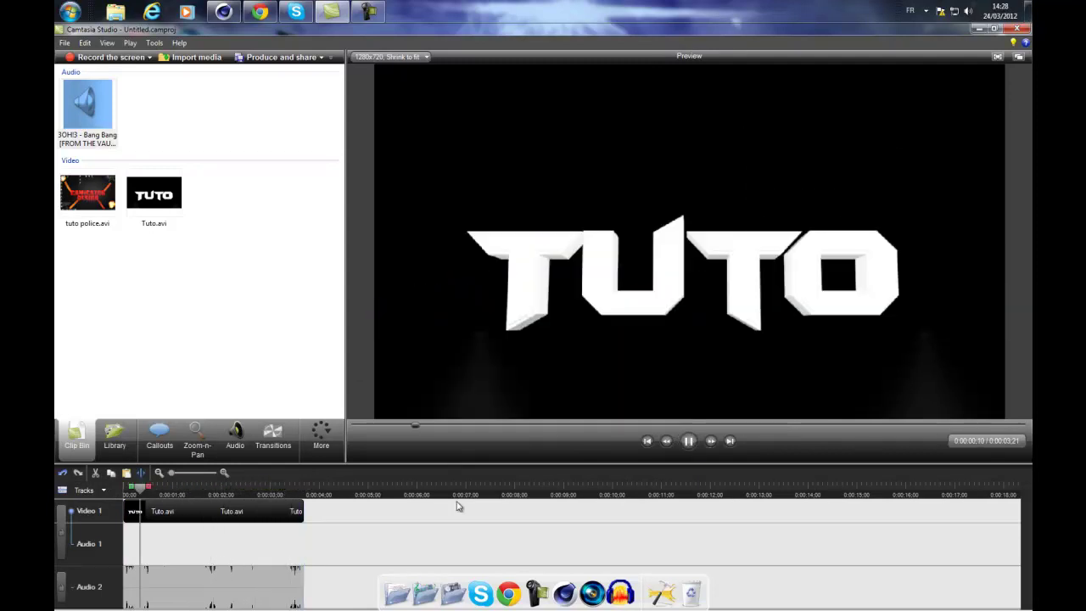
click(689, 440)
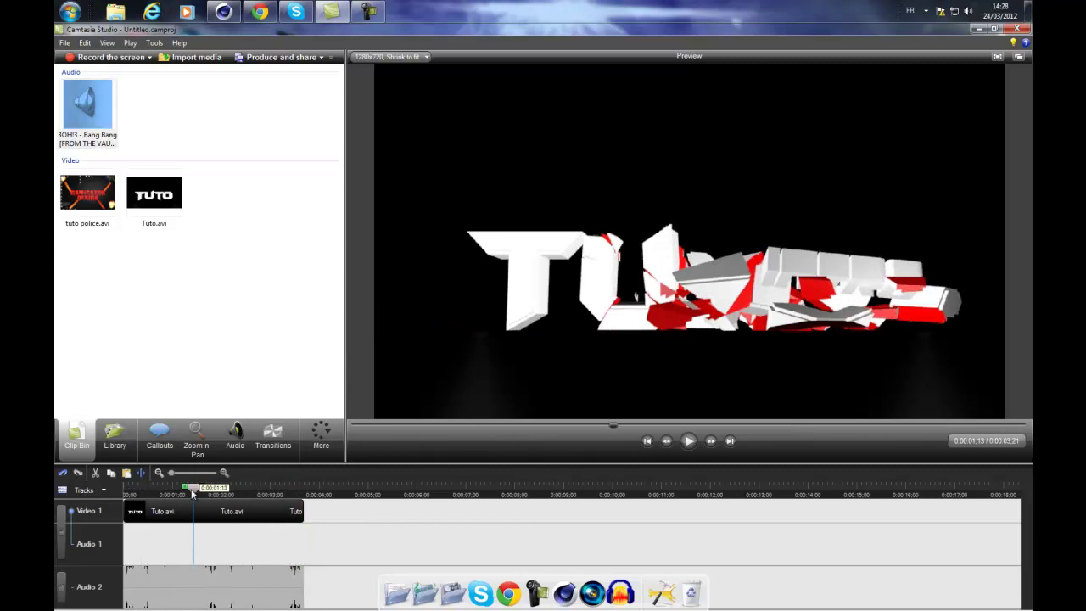
drag(190, 497, 58, 466)
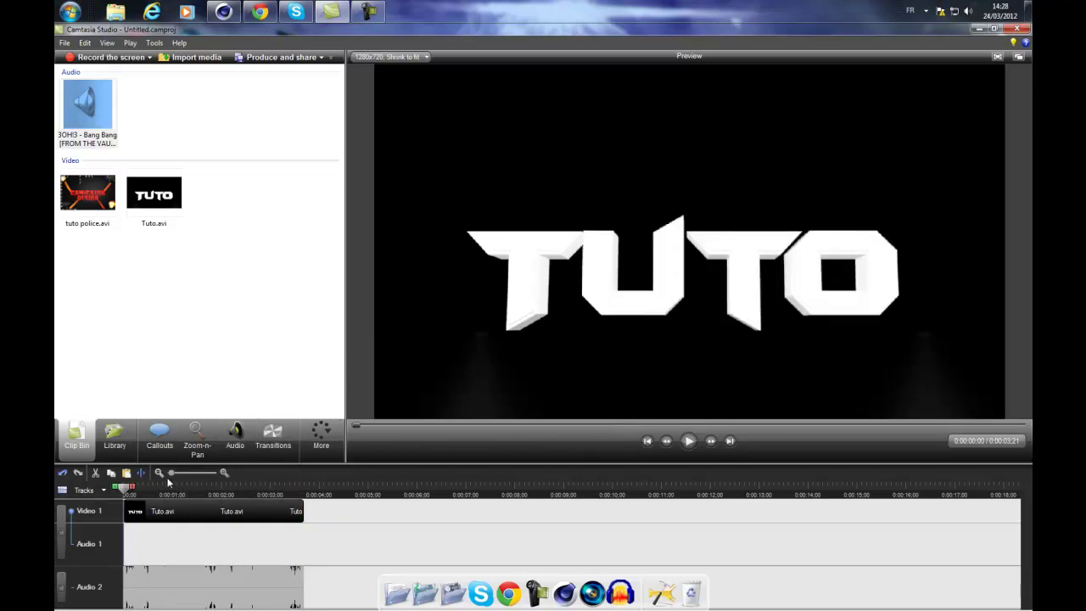
Step: Place the tuto police video directly after the Tuto clip on Video 1 and raise its audio volume
drag(89, 196, 293, 539)
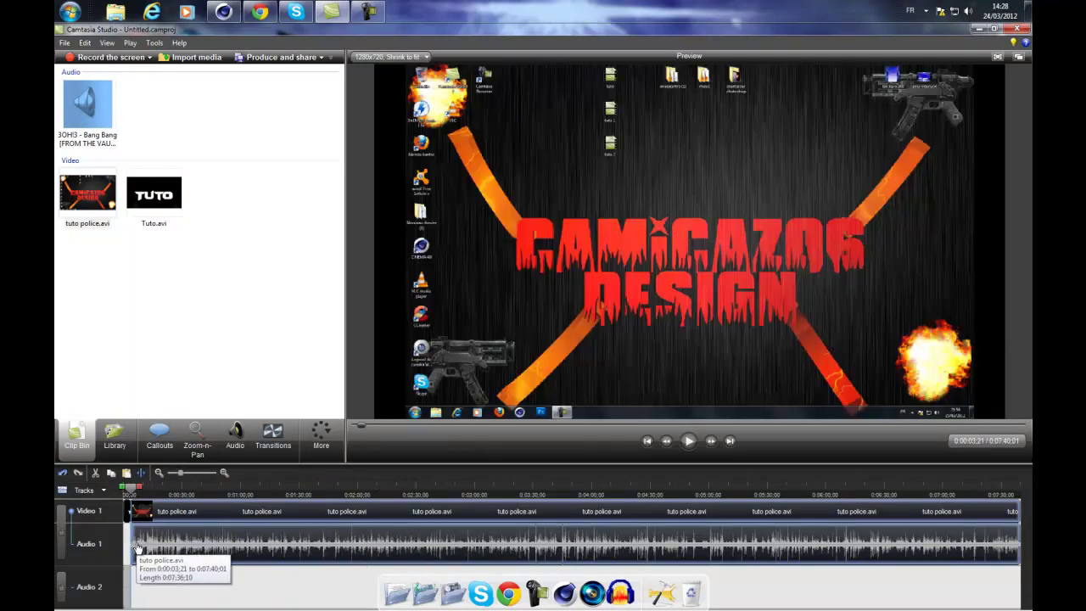
drag(130, 490, 58, 485)
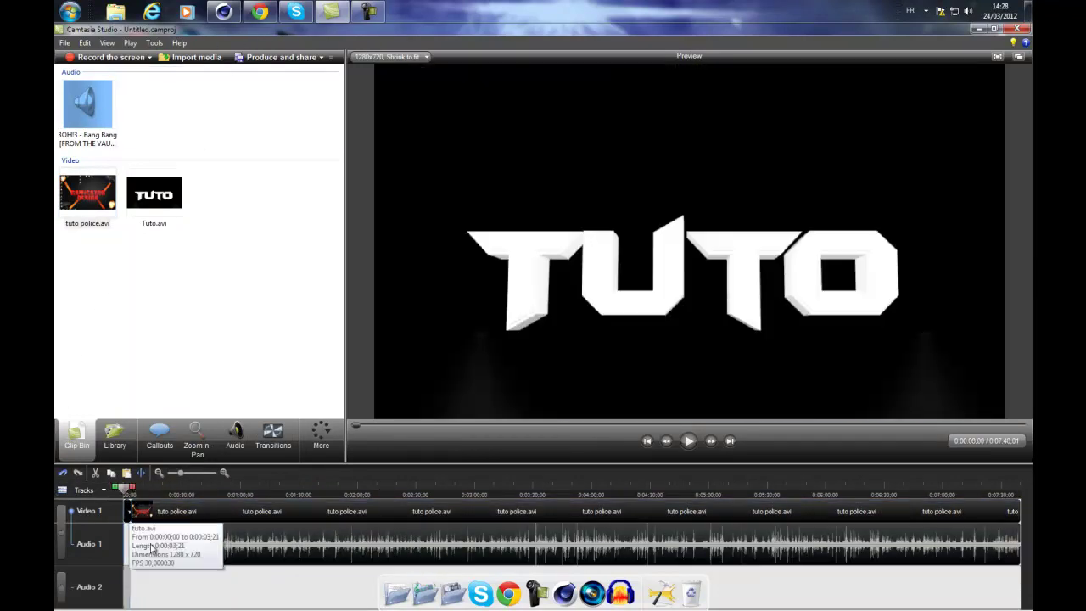
click(233, 449)
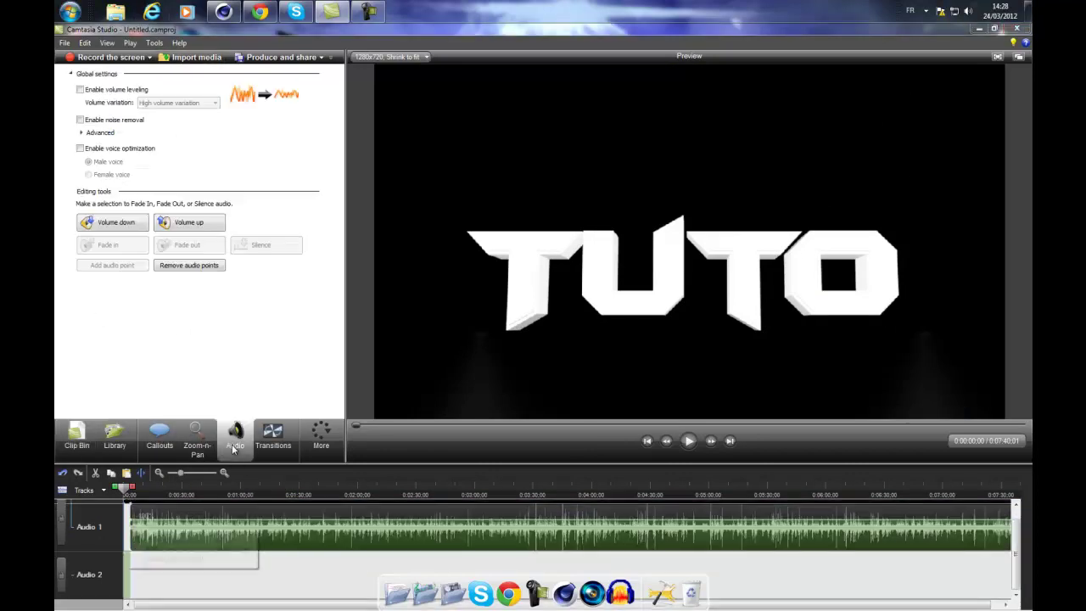
drag(144, 518, 141, 510)
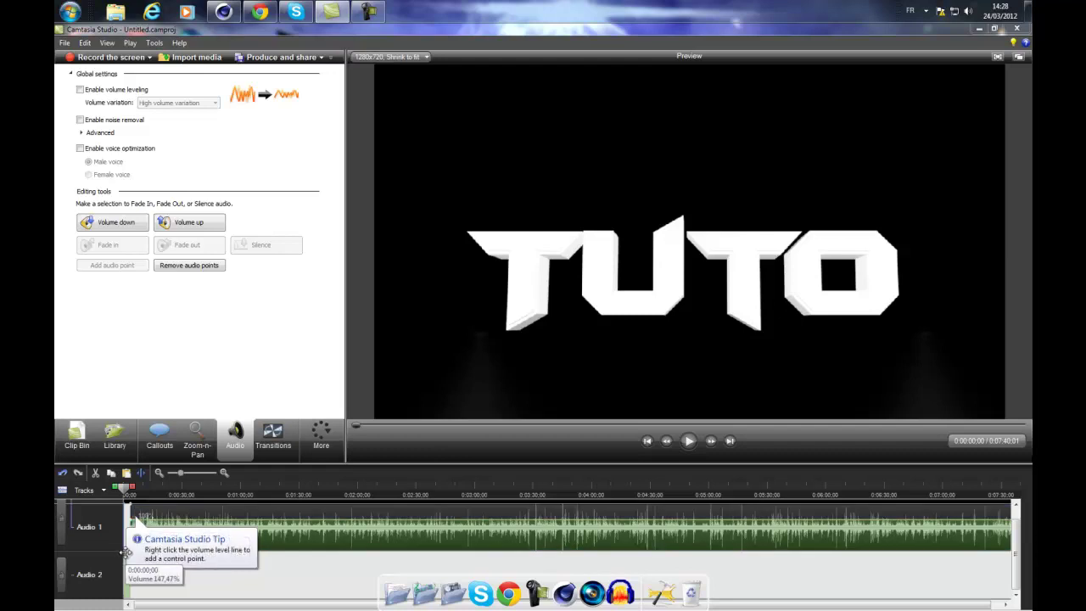
click(289, 519)
drag(290, 516, 290, 503)
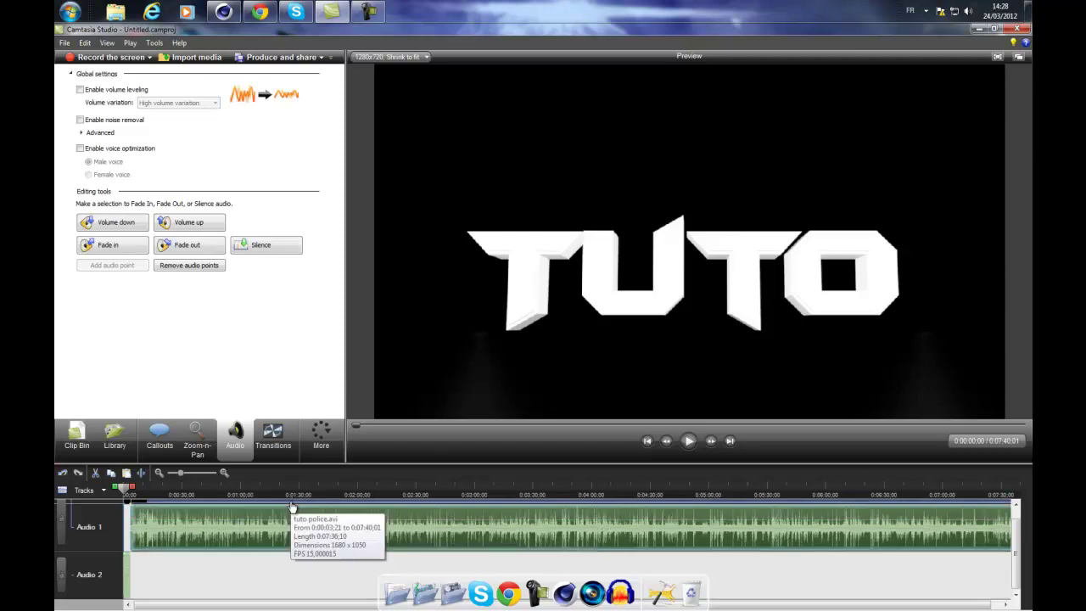
Step: Import BANGARANG (FT. SIRAH) - SKRILLEX from the music folder and place it on Audio 2 under the tuto police clip
click(76, 437)
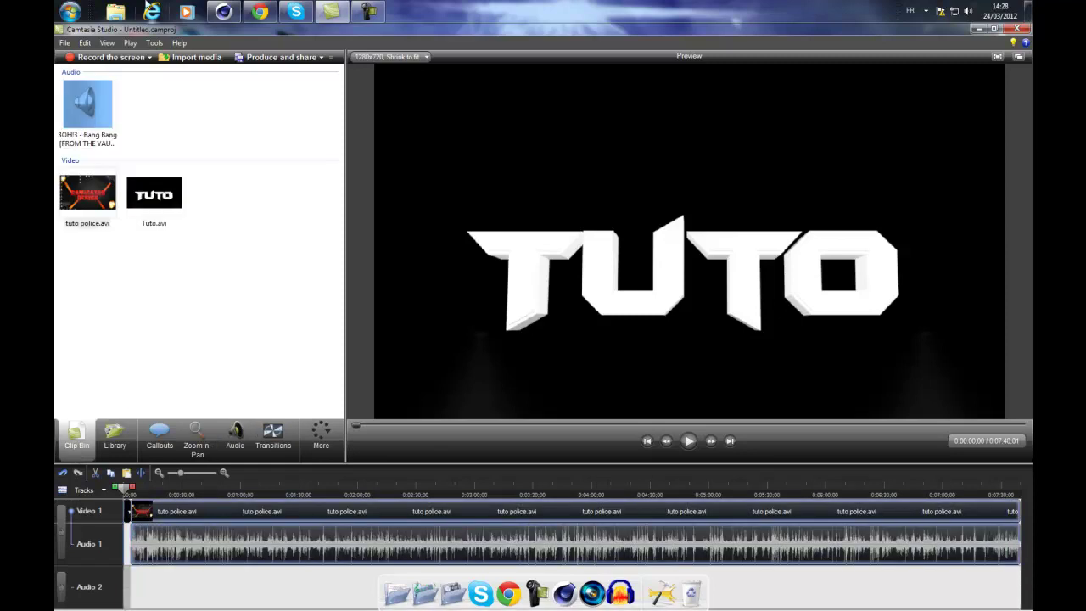
click(210, 57)
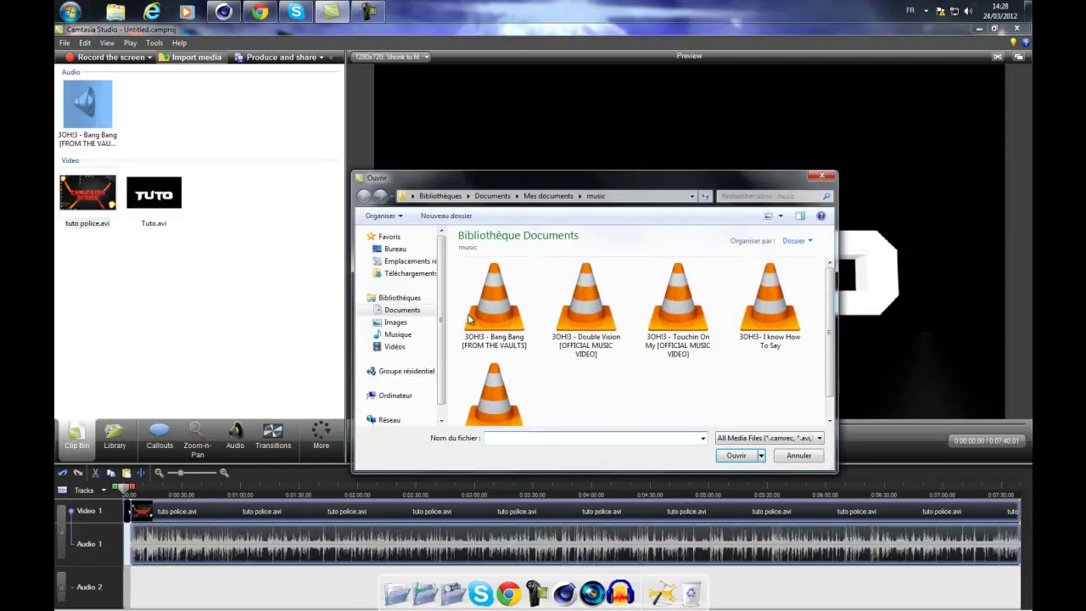
scroll(688, 406, down, 1)
click(510, 367)
click(737, 456)
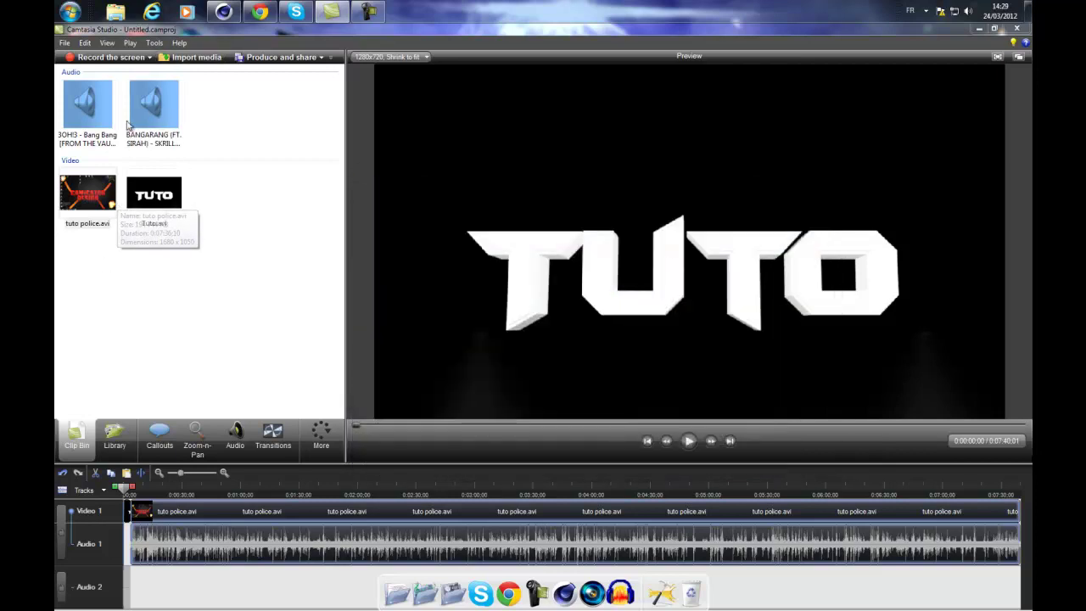
drag(153, 110, 167, 269)
drag(149, 554, 153, 551)
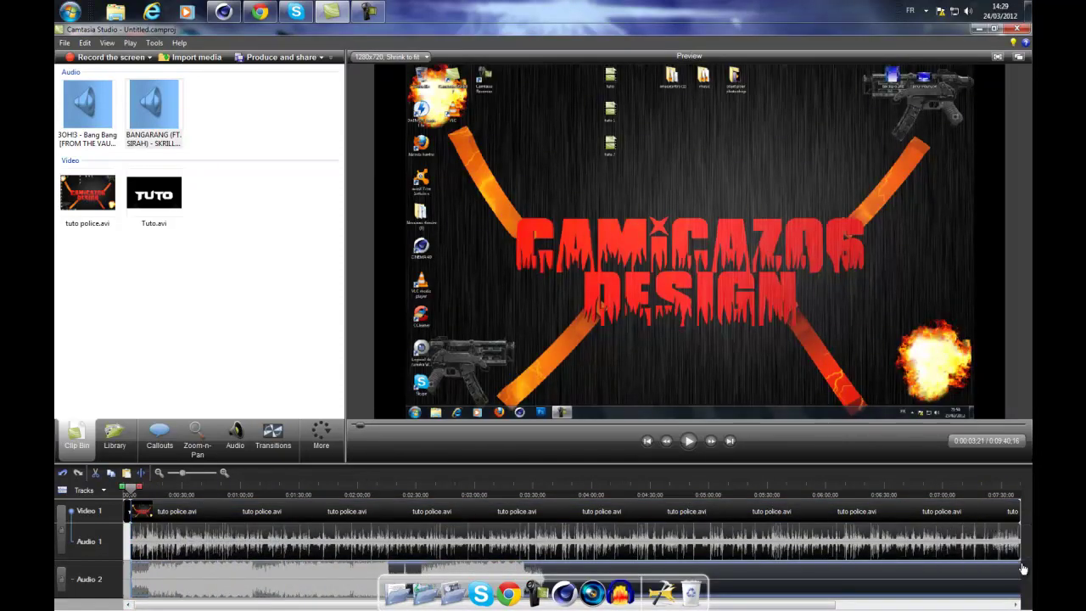
Step: Scrub through the tuto police clip and preview it with the soundtrack around 0:04:49
click(219, 490)
drag(628, 528, 596, 517)
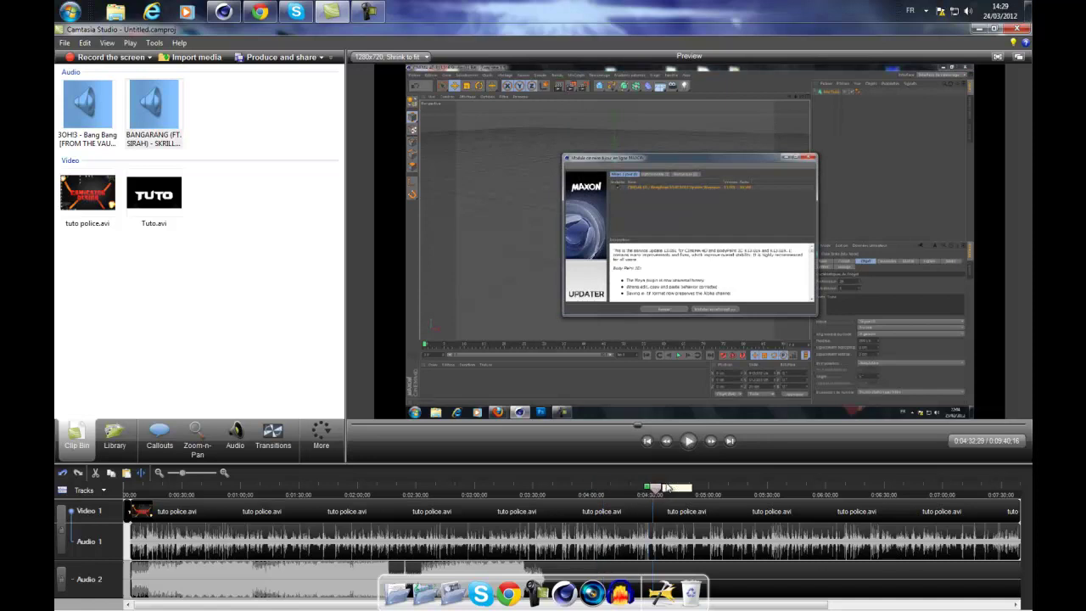
click(684, 488)
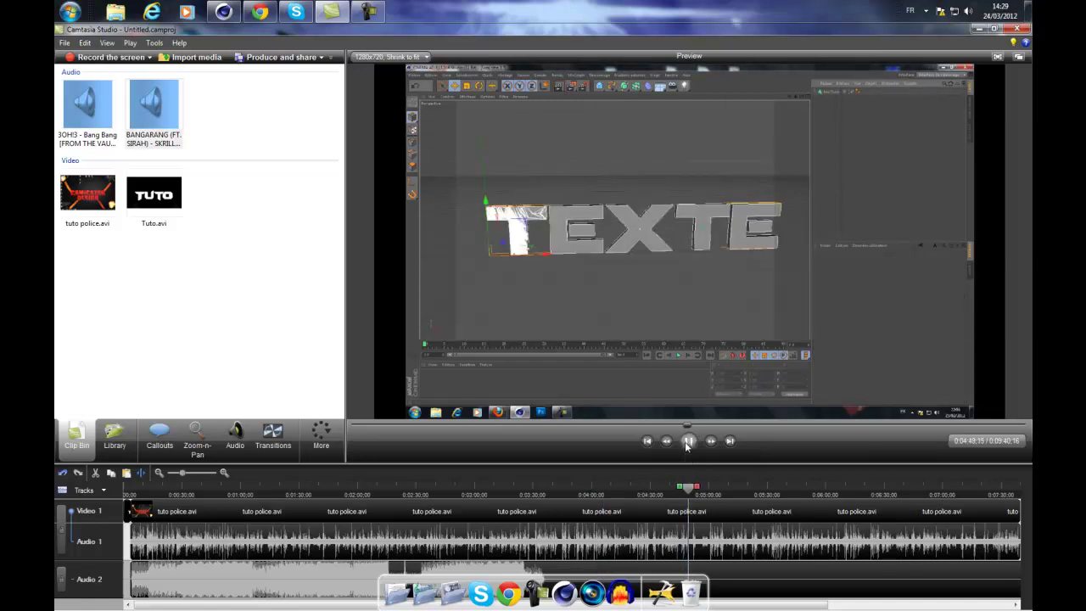
Step: Trim the end of the BANGARANG music on Audio 2 to the end of the tuto police clip, at about 0:07:40
click(688, 441)
drag(690, 494, 468, 490)
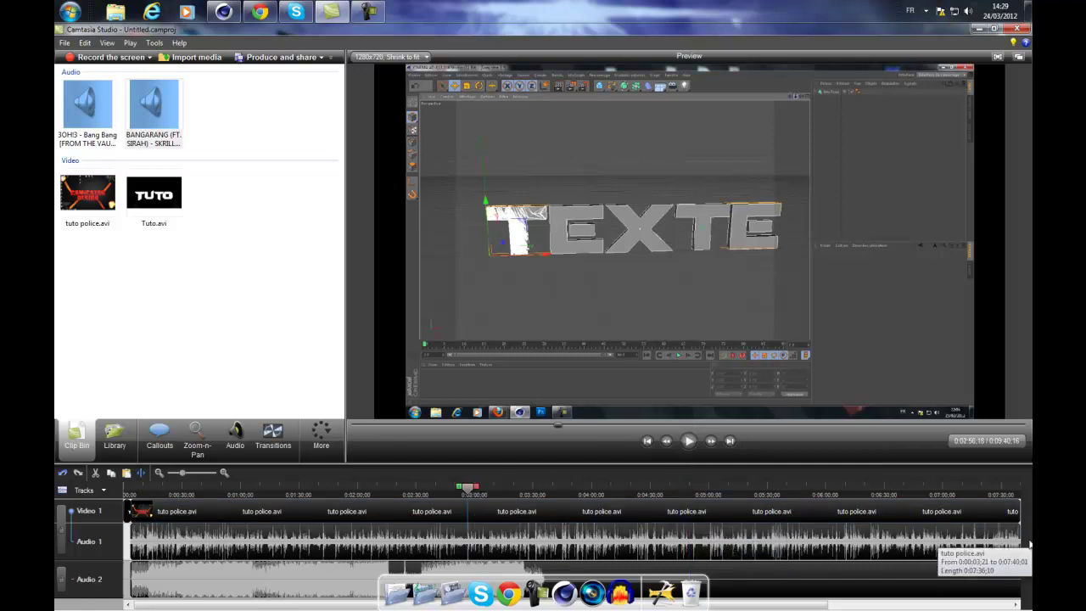
drag(231, 606, 868, 608)
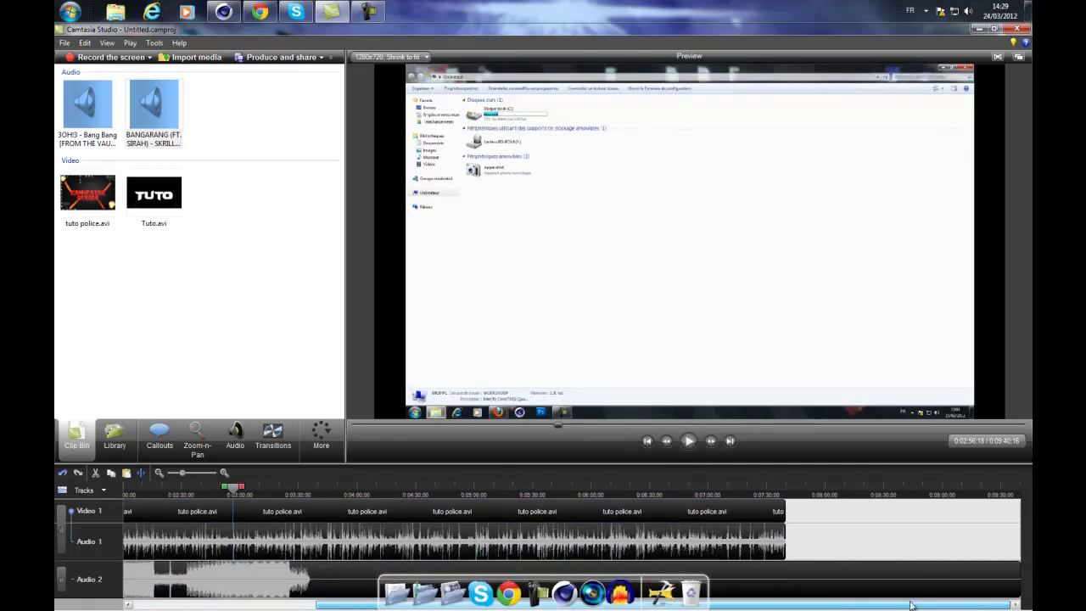
click(638, 493)
click(689, 440)
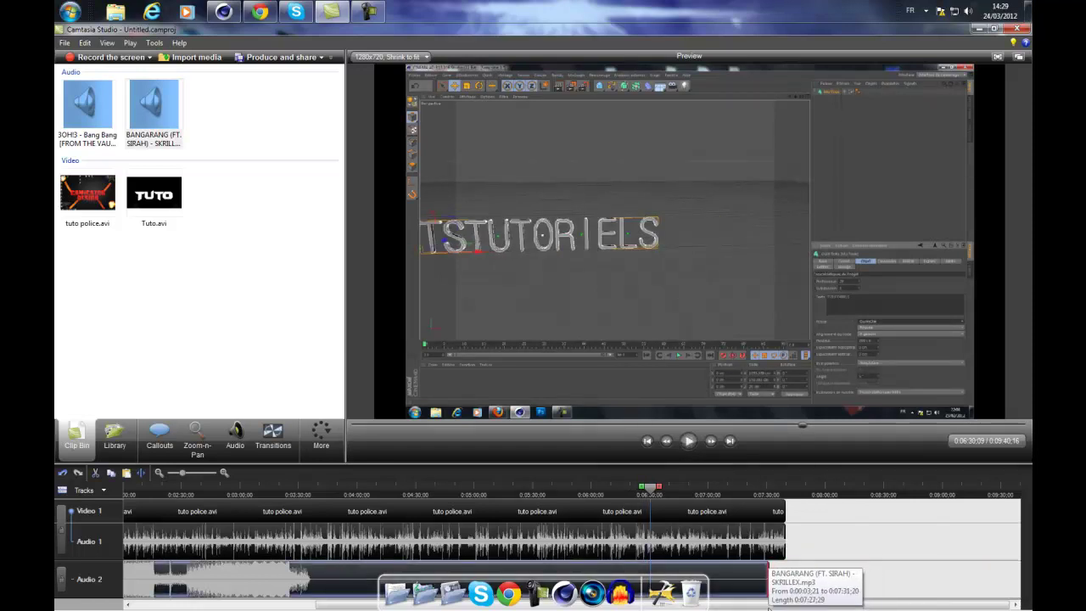
key(Delete)
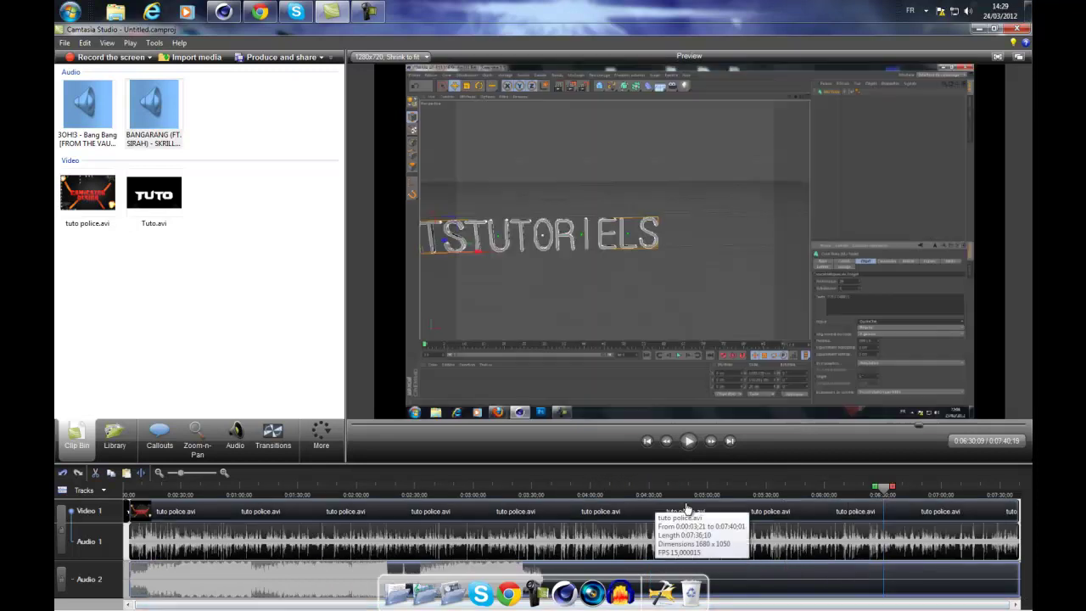
drag(882, 488, 1022, 491)
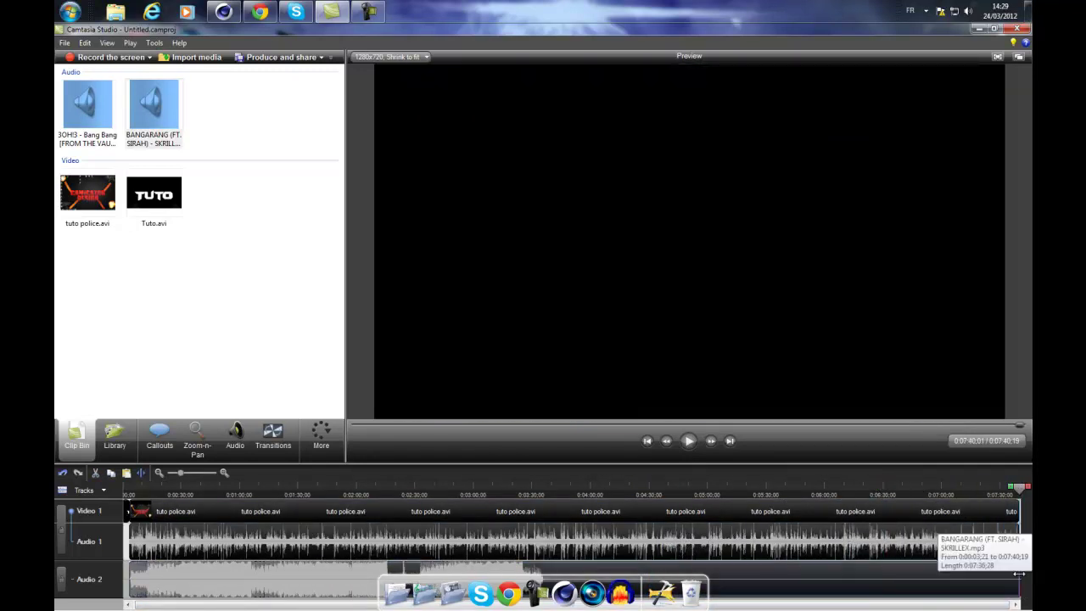
drag(1020, 581, 1024, 579)
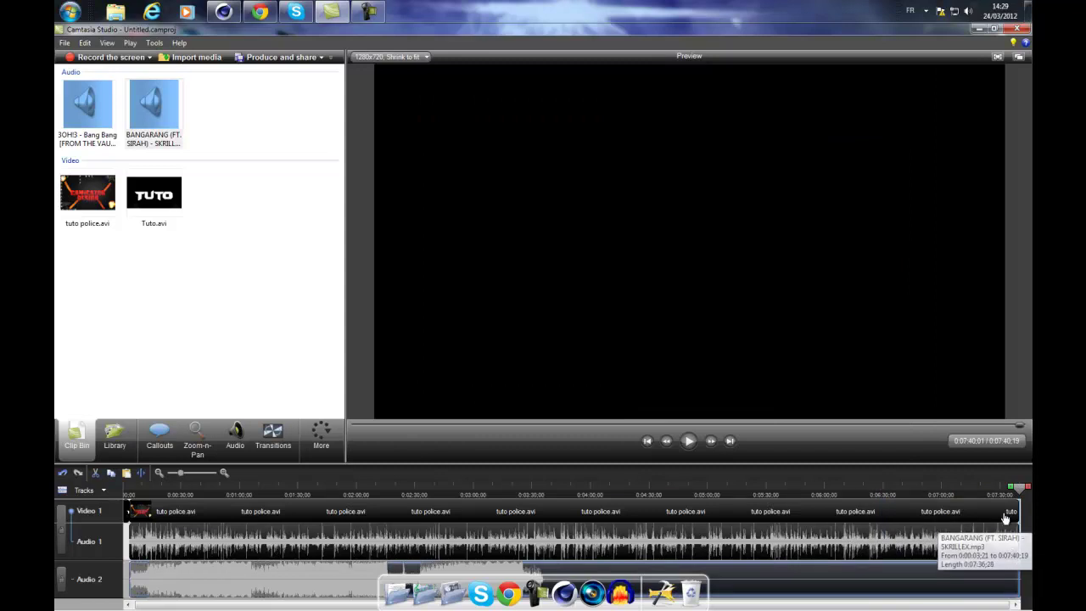
Step: Preview the project from the intro into the beginning of the tuto police clip
drag(1019, 489, 126, 488)
drag(278, 491, 129, 491)
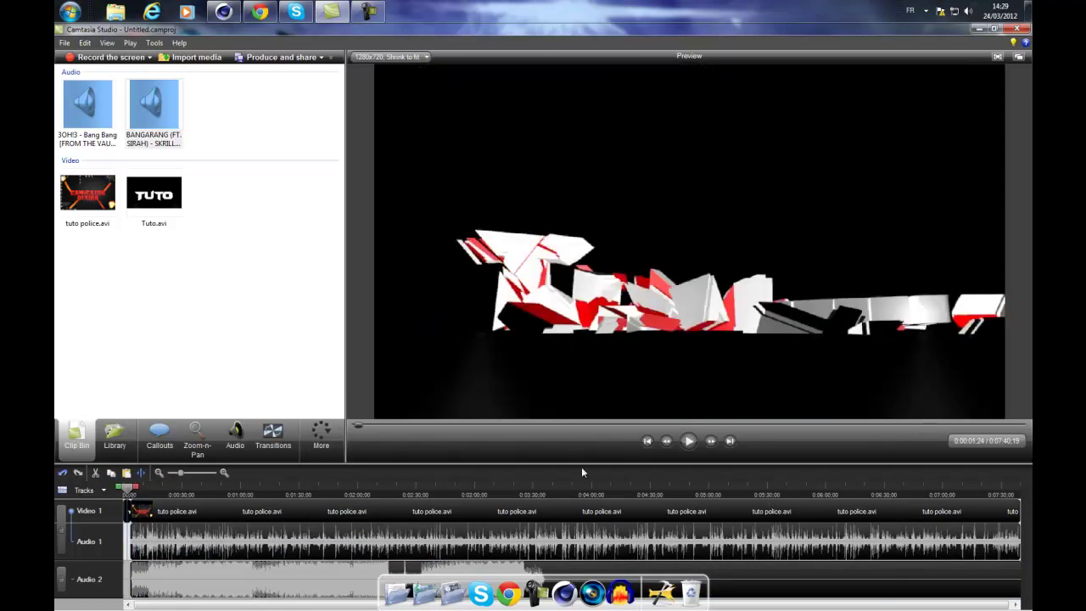
click(690, 441)
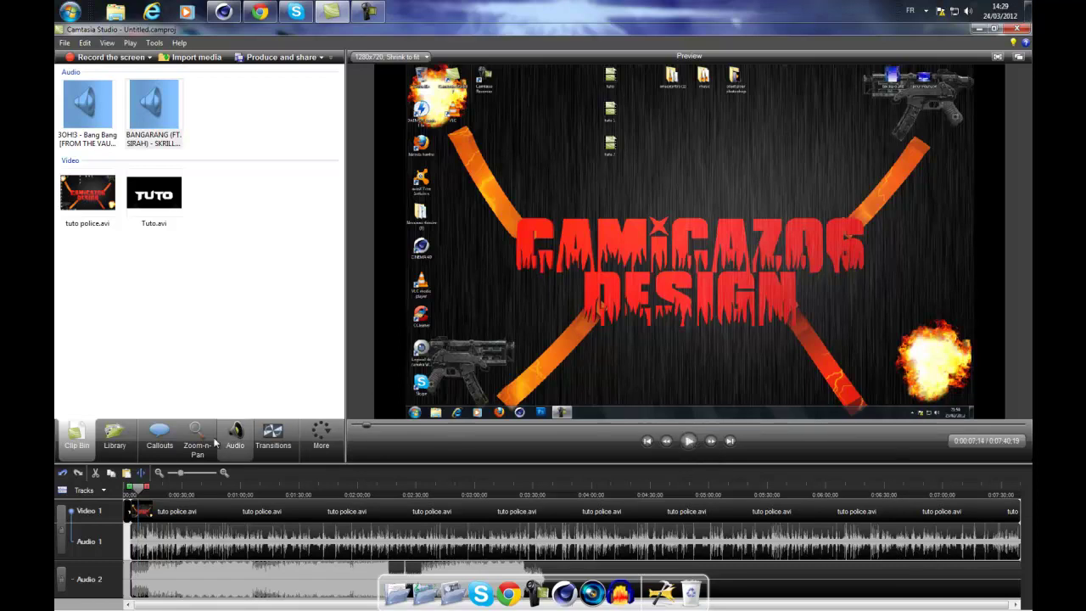
Step: Lower the volume of the BANGARANG music on Audio 2 and preview the mix from the intro and around 0:00:33
click(234, 434)
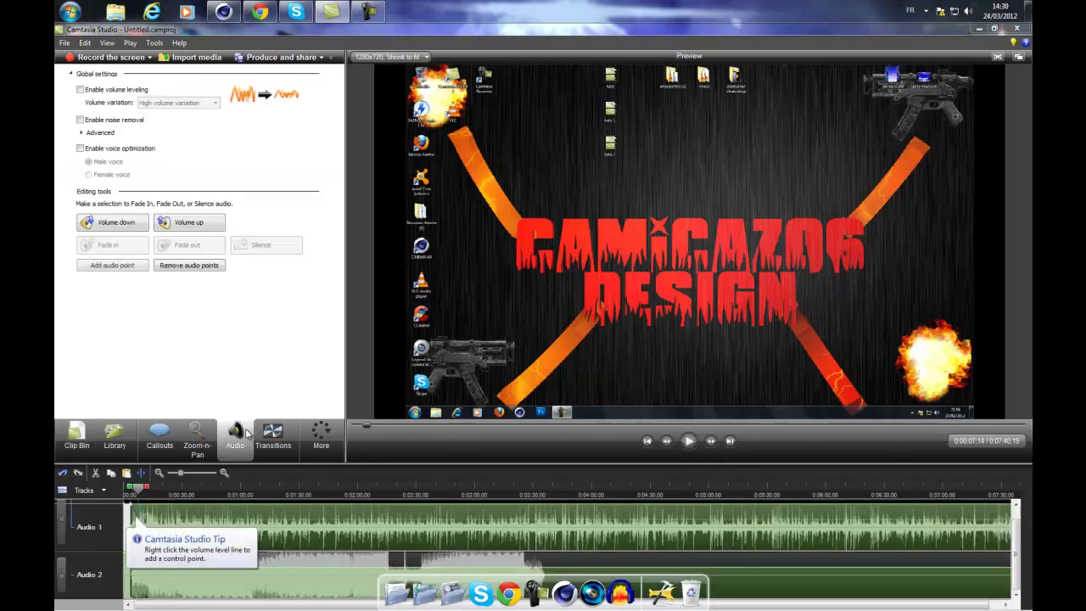
click(368, 580)
drag(363, 590, 360, 596)
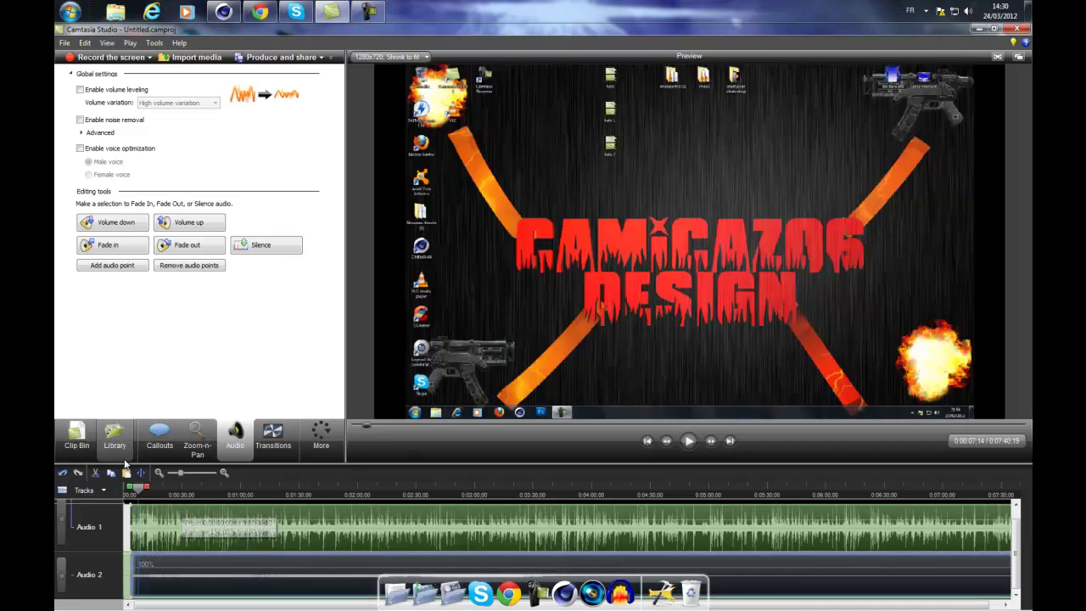
click(136, 488)
key(ctrl+z)
click(688, 440)
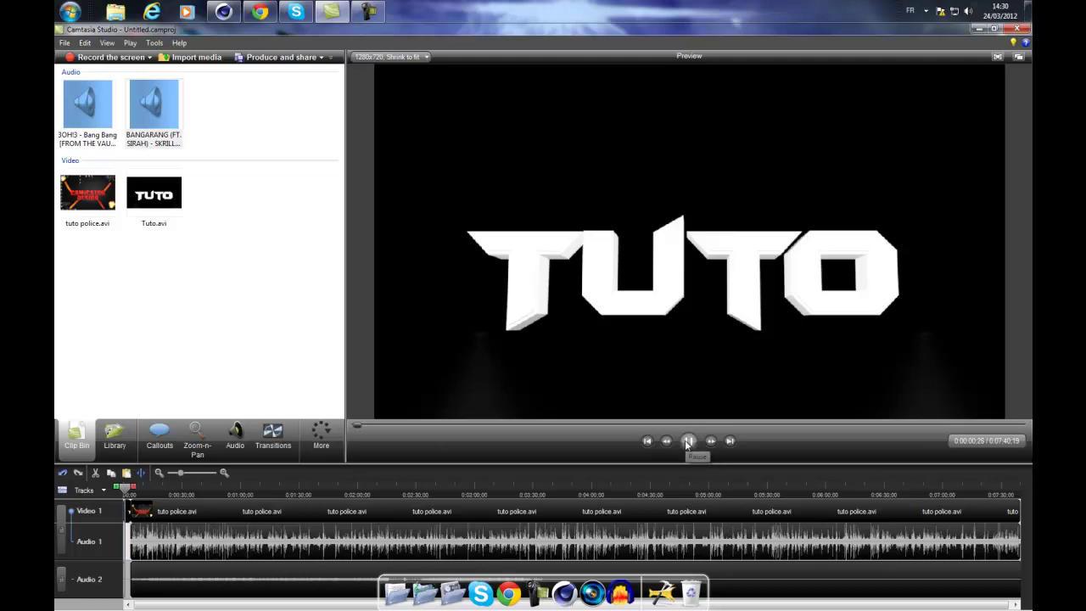
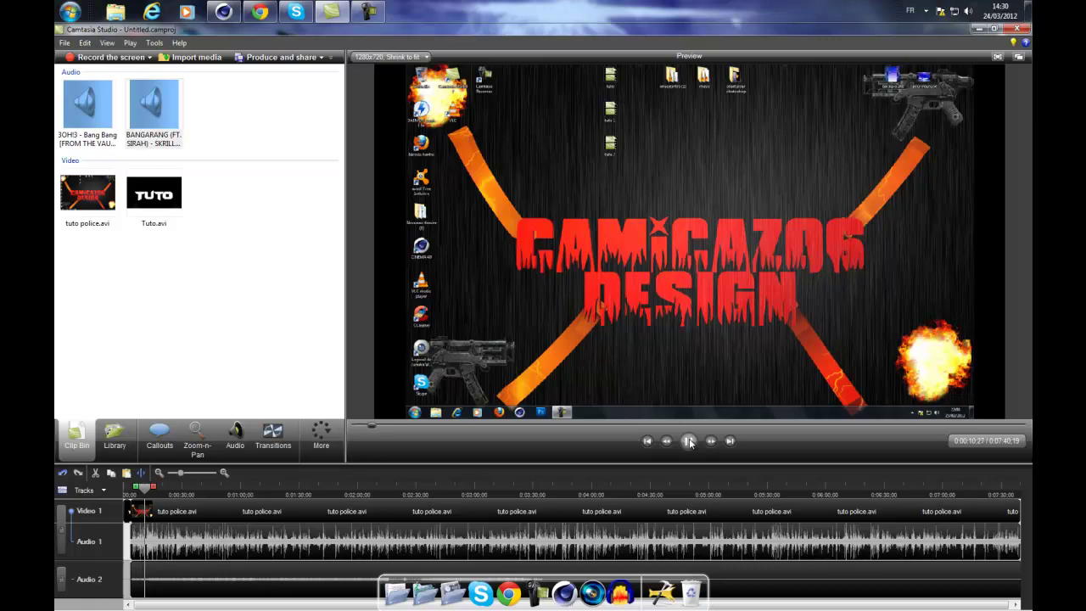
drag(146, 490, 185, 490)
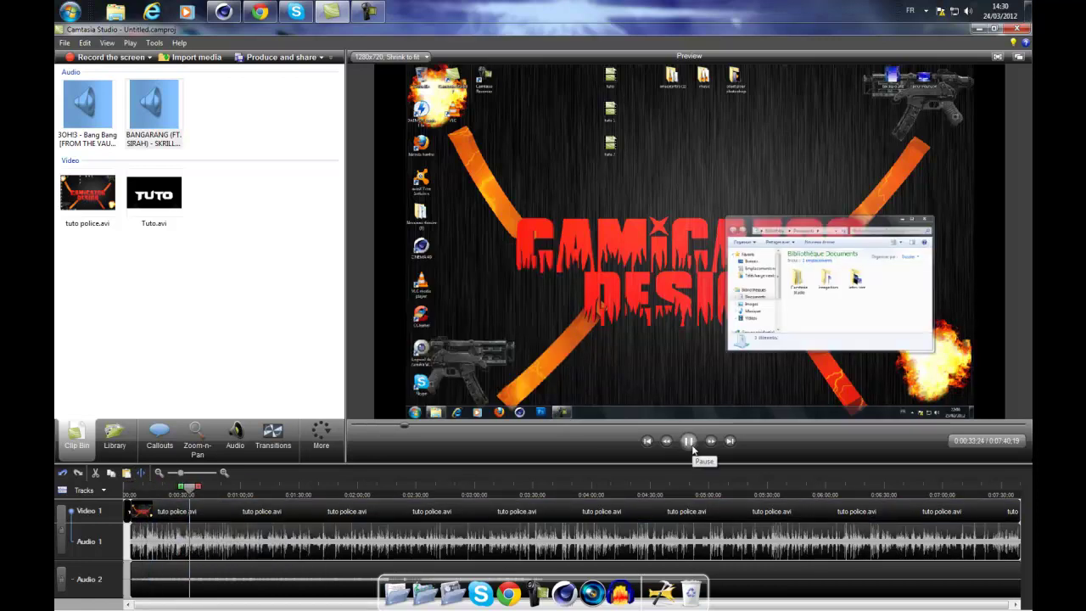
click(689, 441)
Step: Raise the BANGARANG volume on Audio 2 slightly, preview the mix at the clip's beginning and around 0:00:31, and return the playhead to the start
click(248, 434)
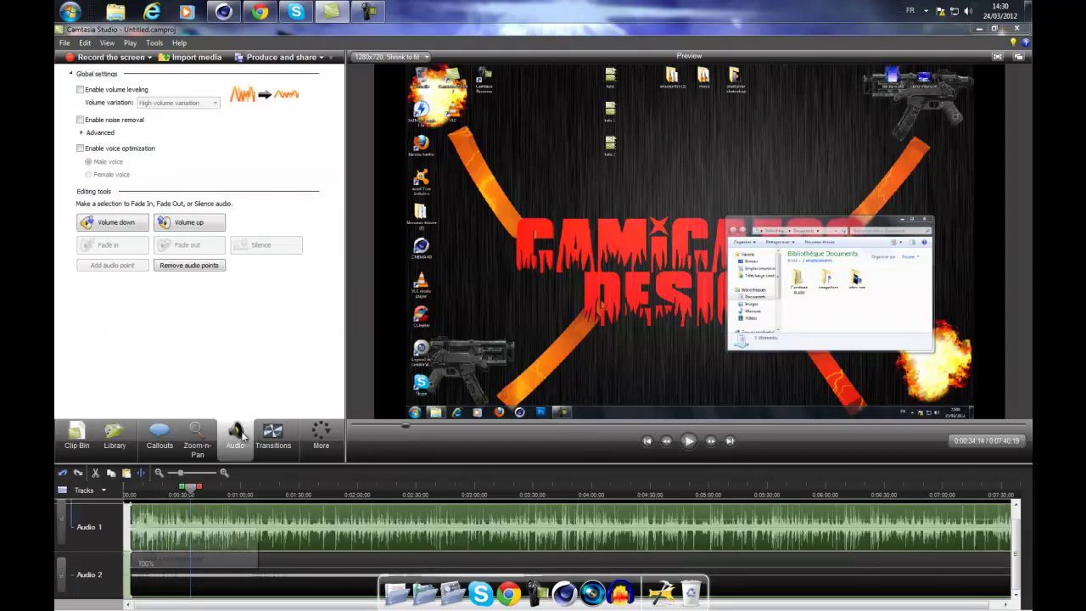
click(219, 592)
drag(190, 490, 129, 490)
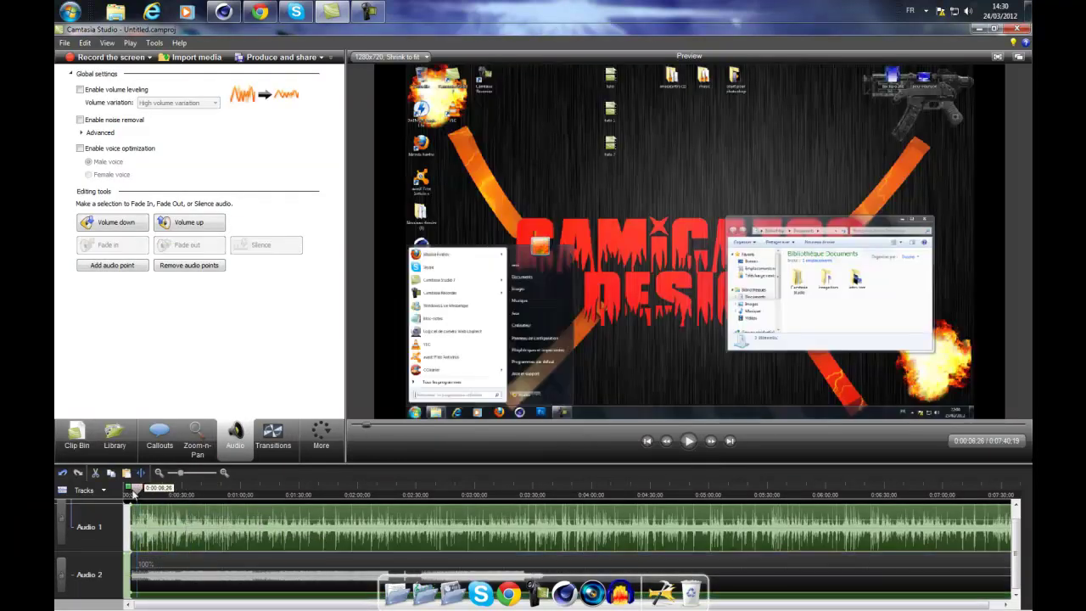
click(689, 441)
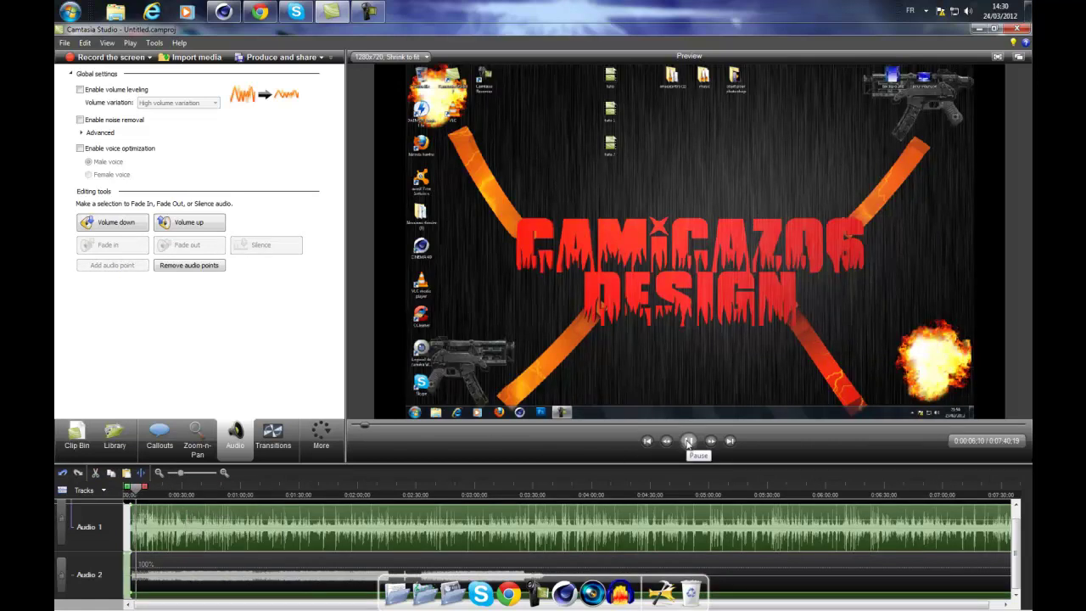
click(688, 441)
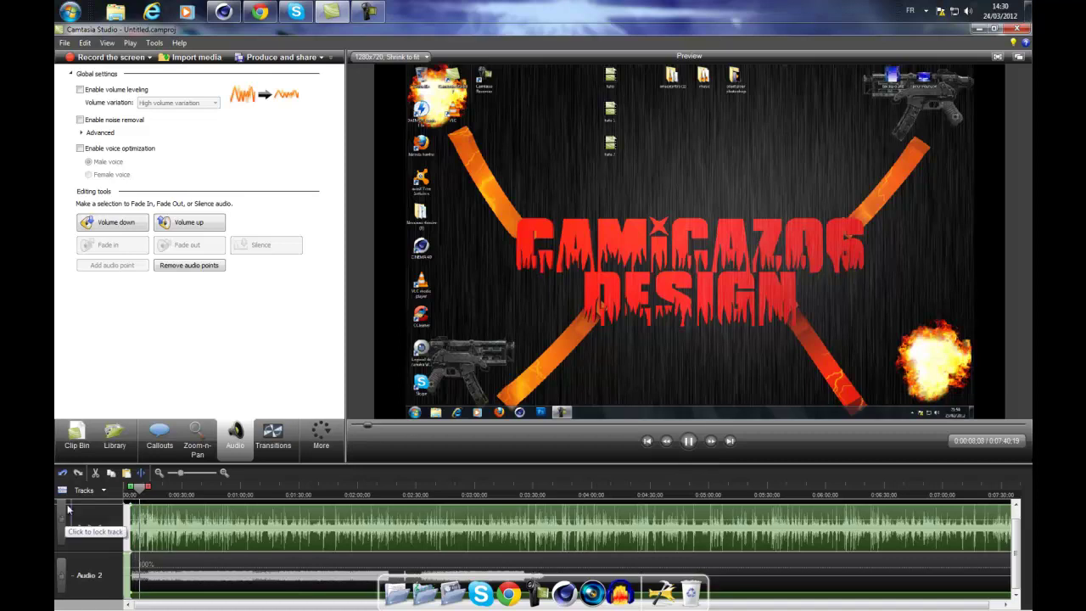
drag(138, 486, 182, 486)
click(688, 441)
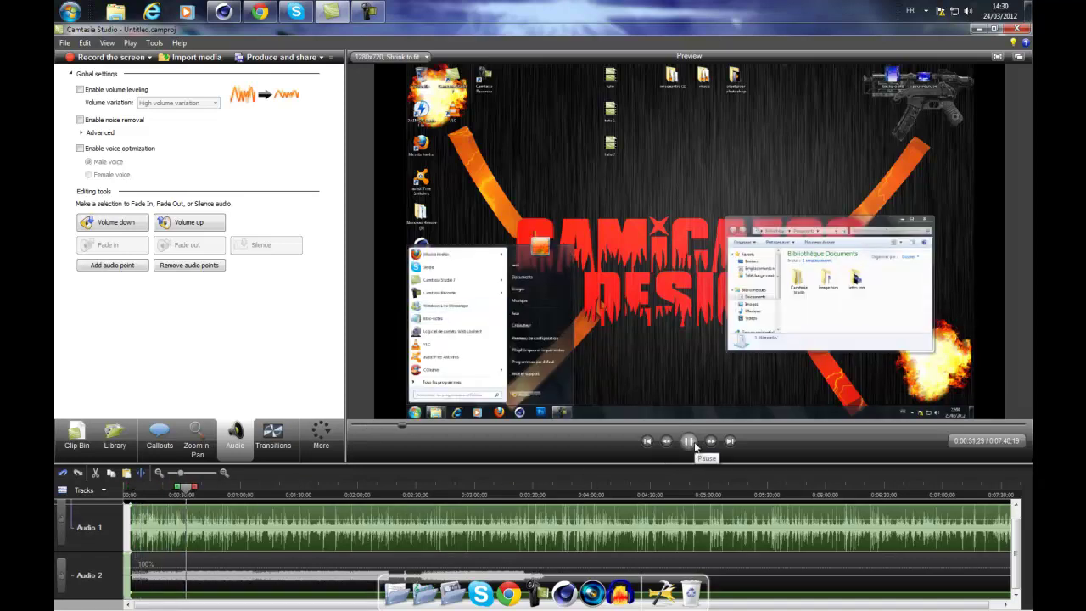
click(688, 440)
drag(186, 491, 128, 491)
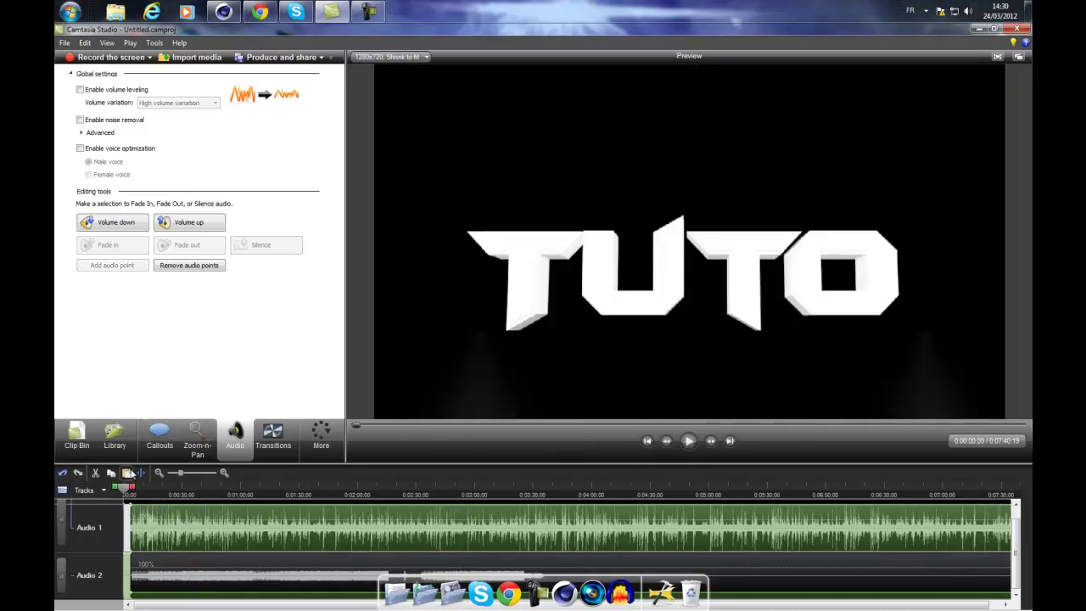
click(64, 436)
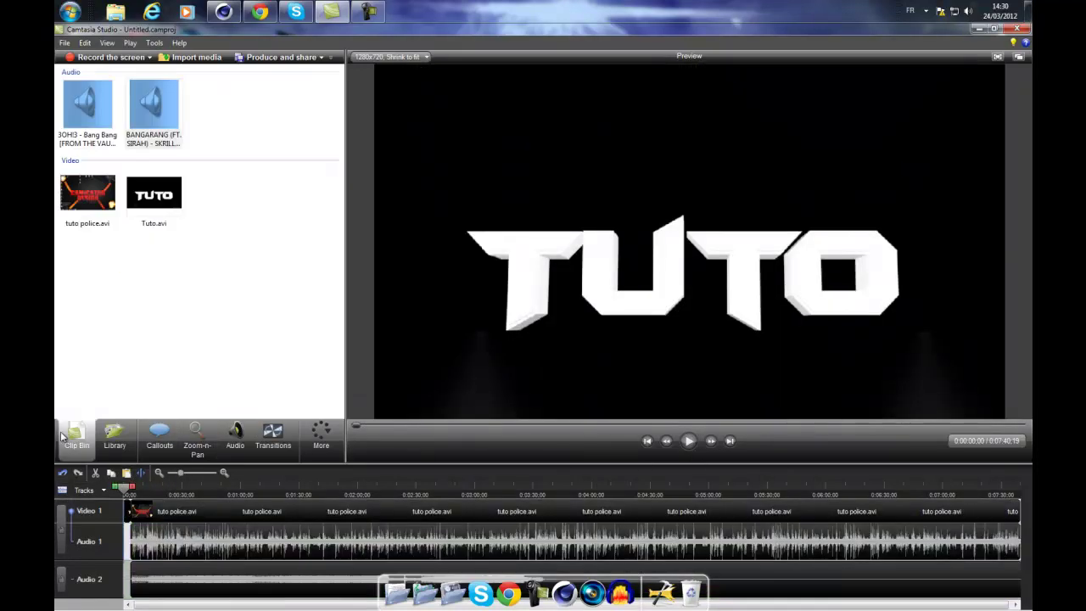
Step: Examine the production wizard's preset page and the YouTube sign-in and upload options without producing the video
click(314, 58)
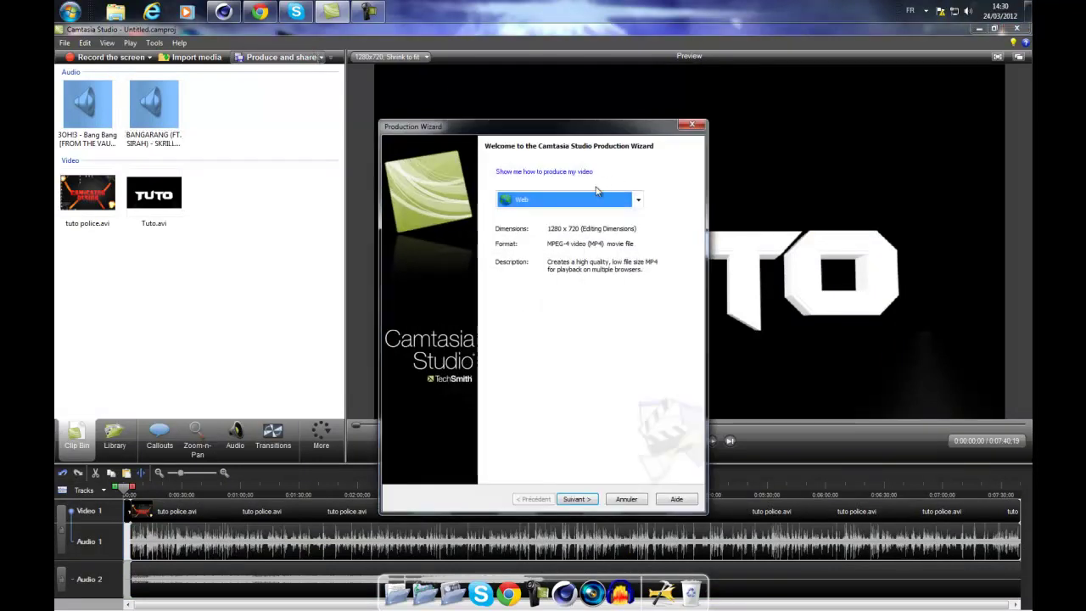
click(692, 124)
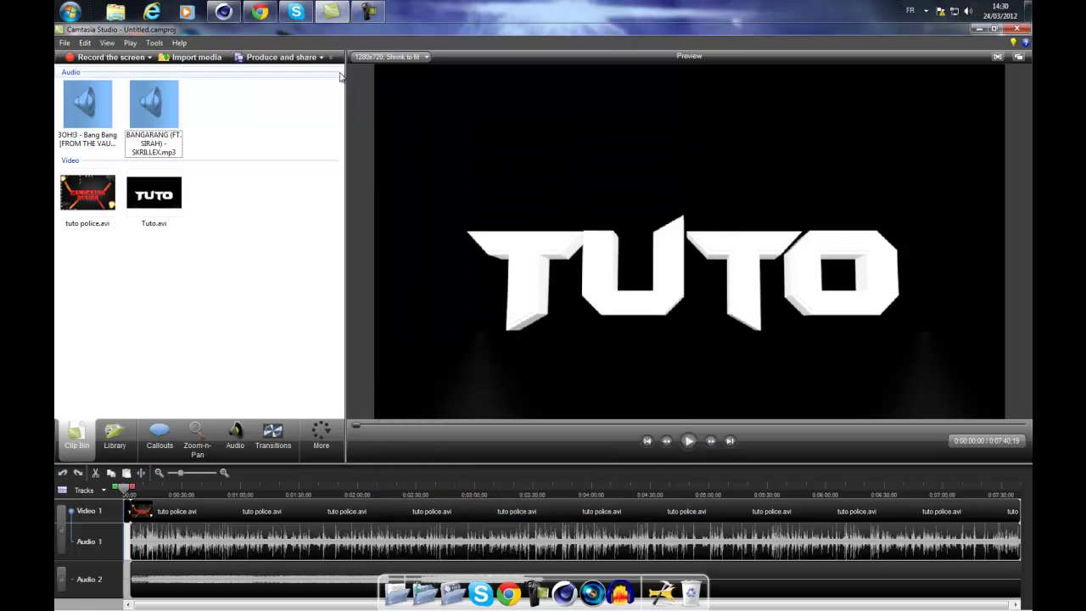
click(322, 58)
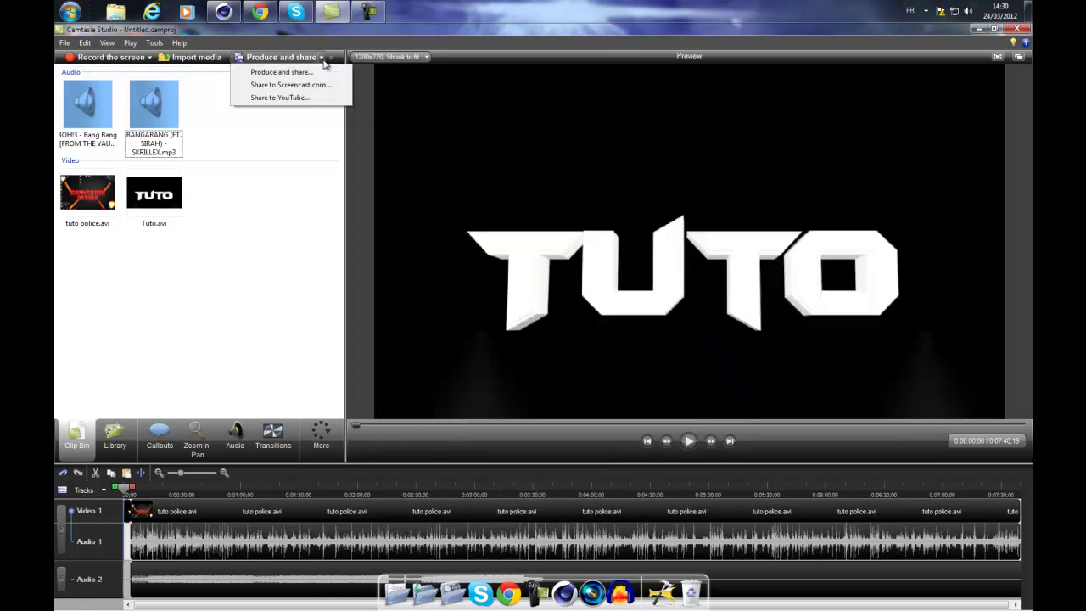
click(297, 99)
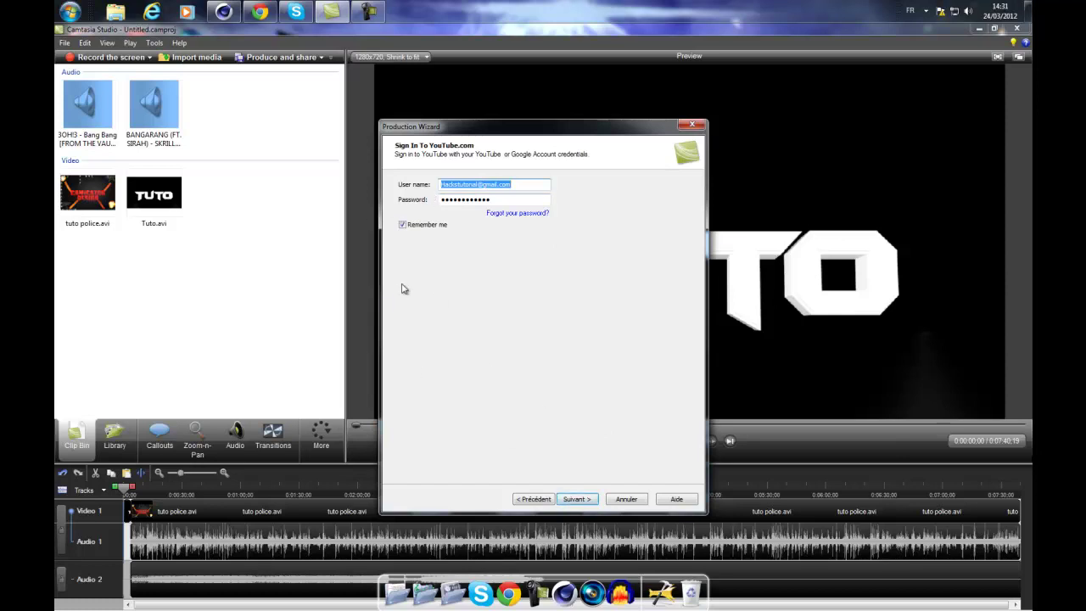
click(584, 500)
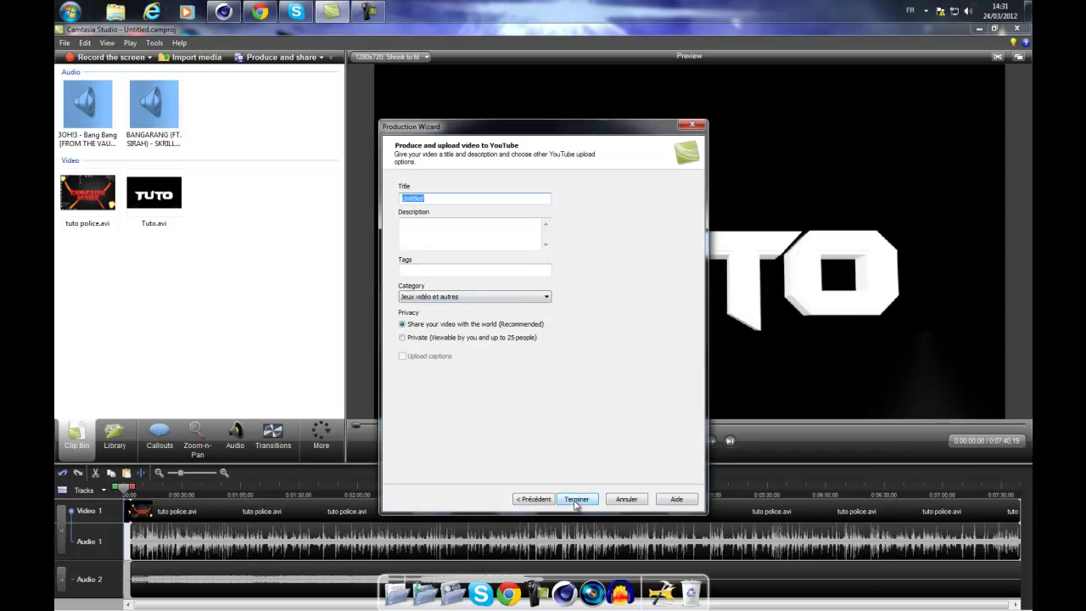
click(691, 125)
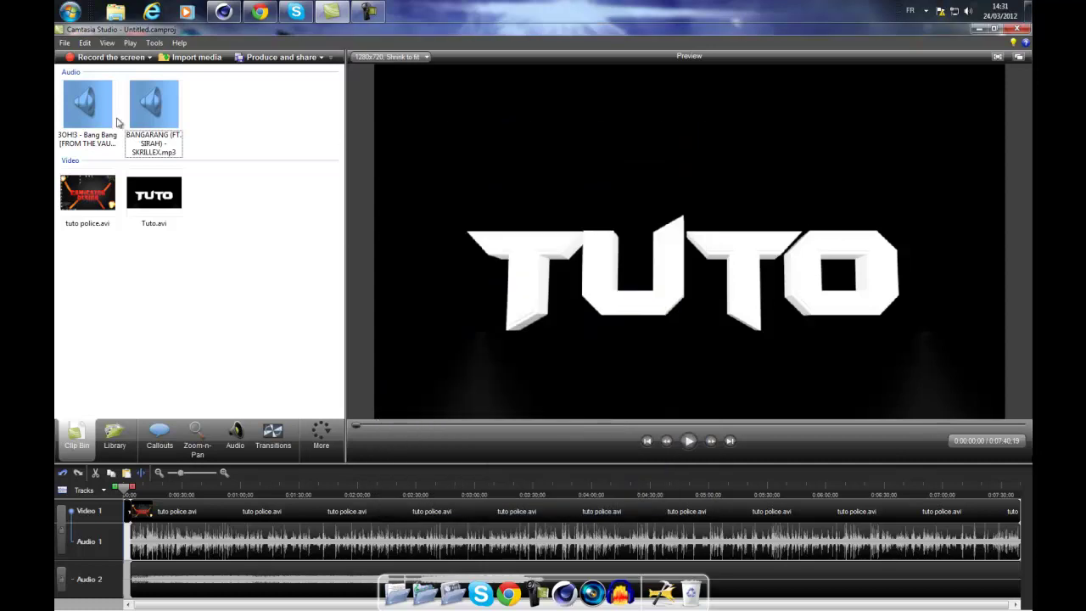